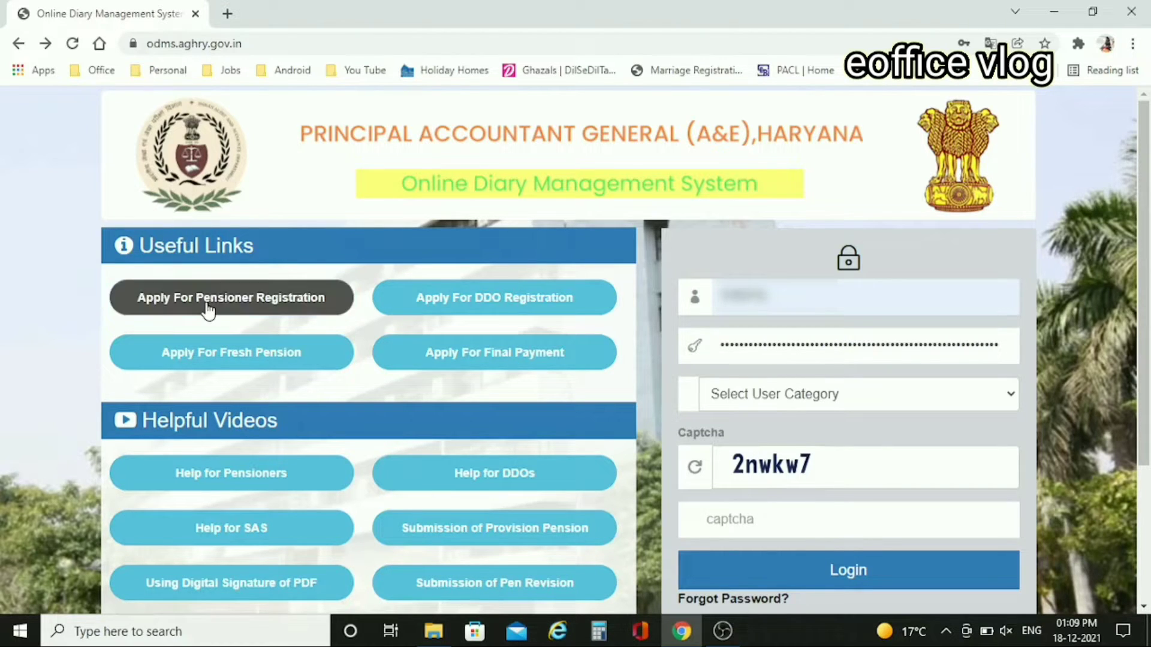
- Back out of Pensioner Registration and open the Apply For Fresh Pension registration form
click(237, 300)
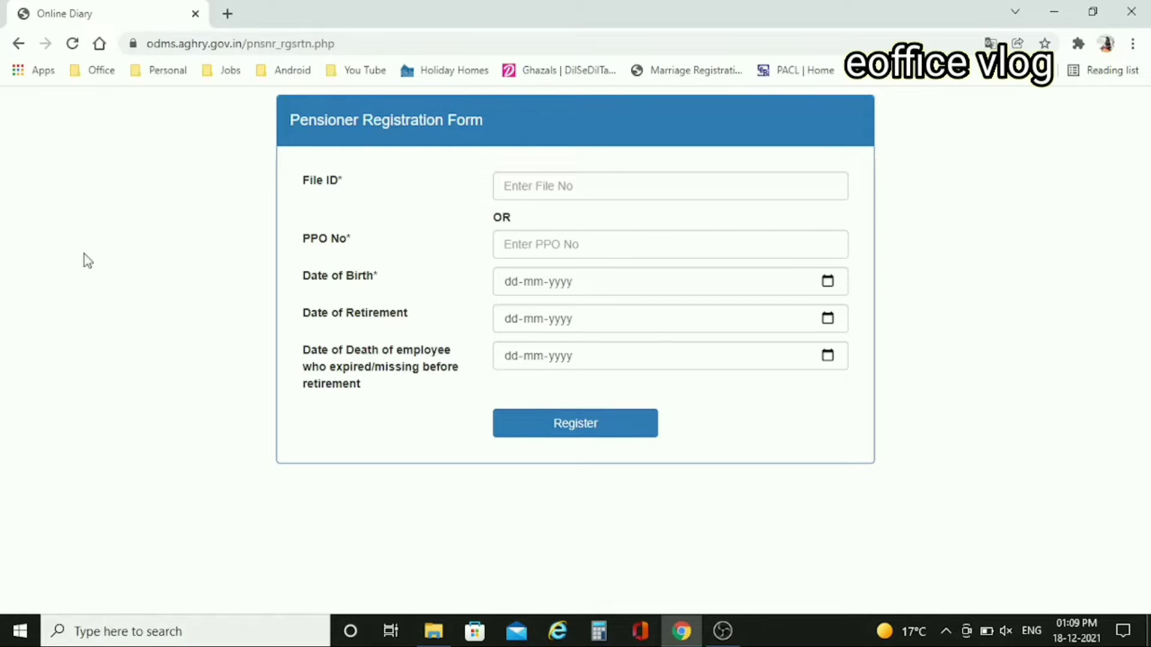
click(20, 44)
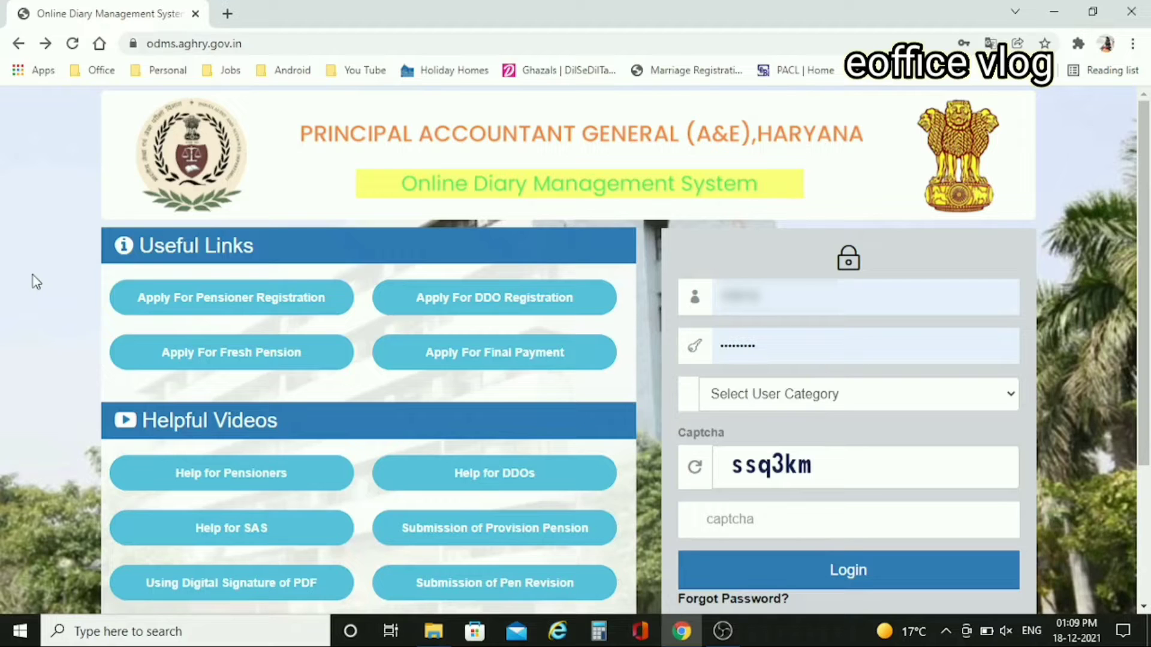
click(262, 365)
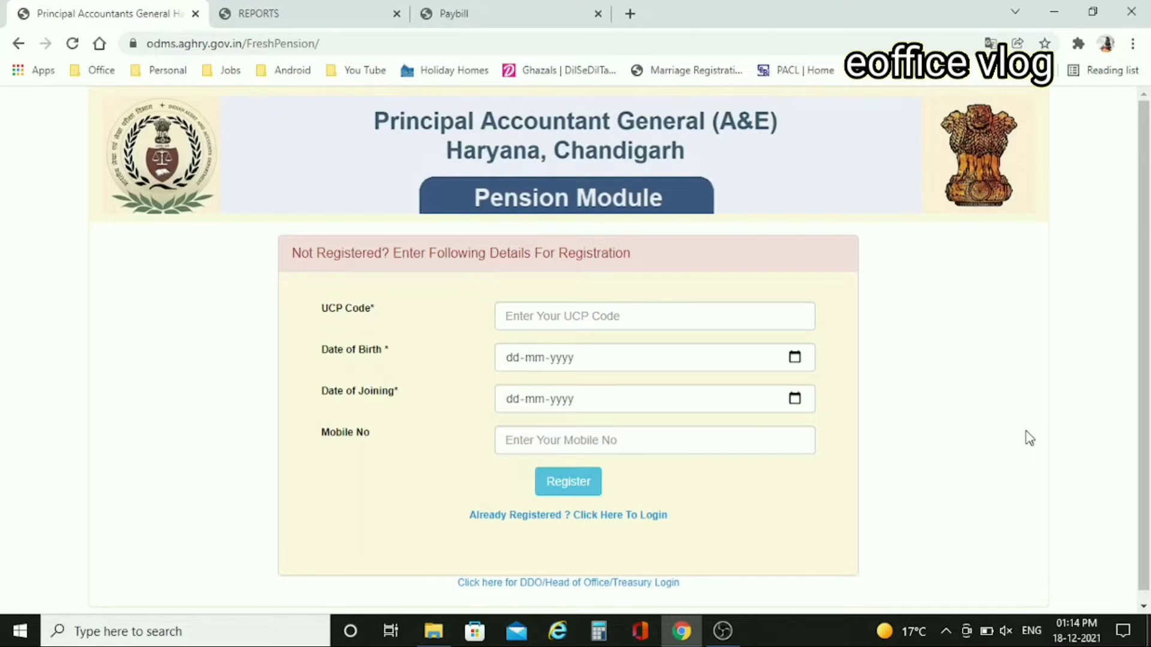
- Look up the pensioner's details in the Paybill report tab
click(276, 10)
click(444, 13)
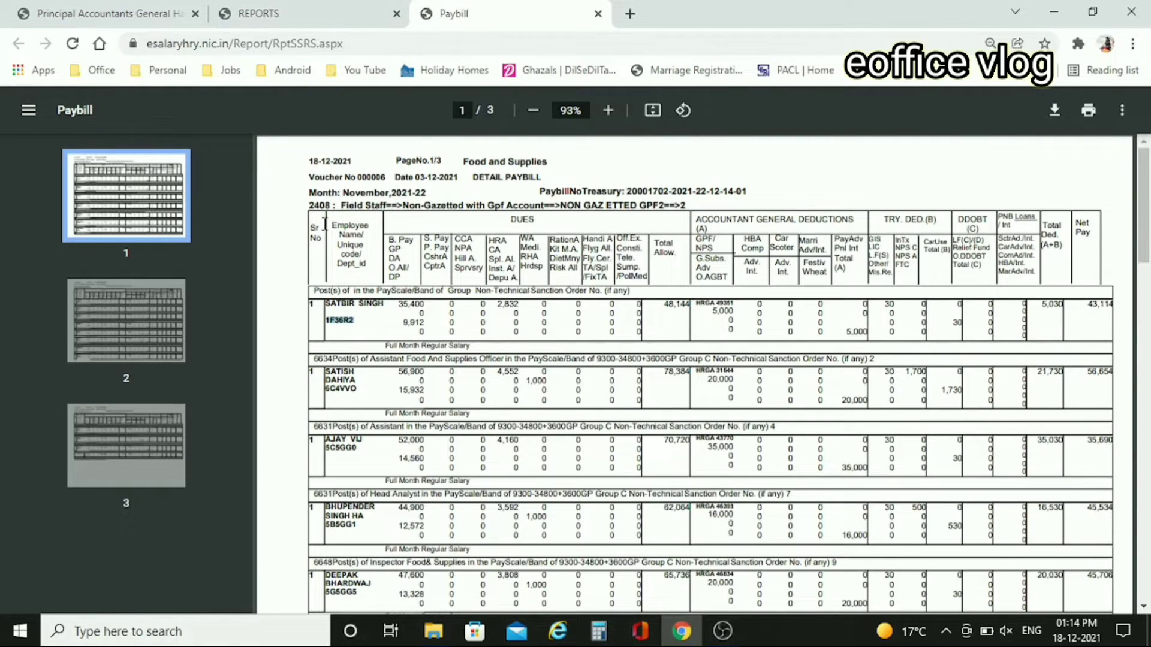
click(123, 12)
click(565, 323)
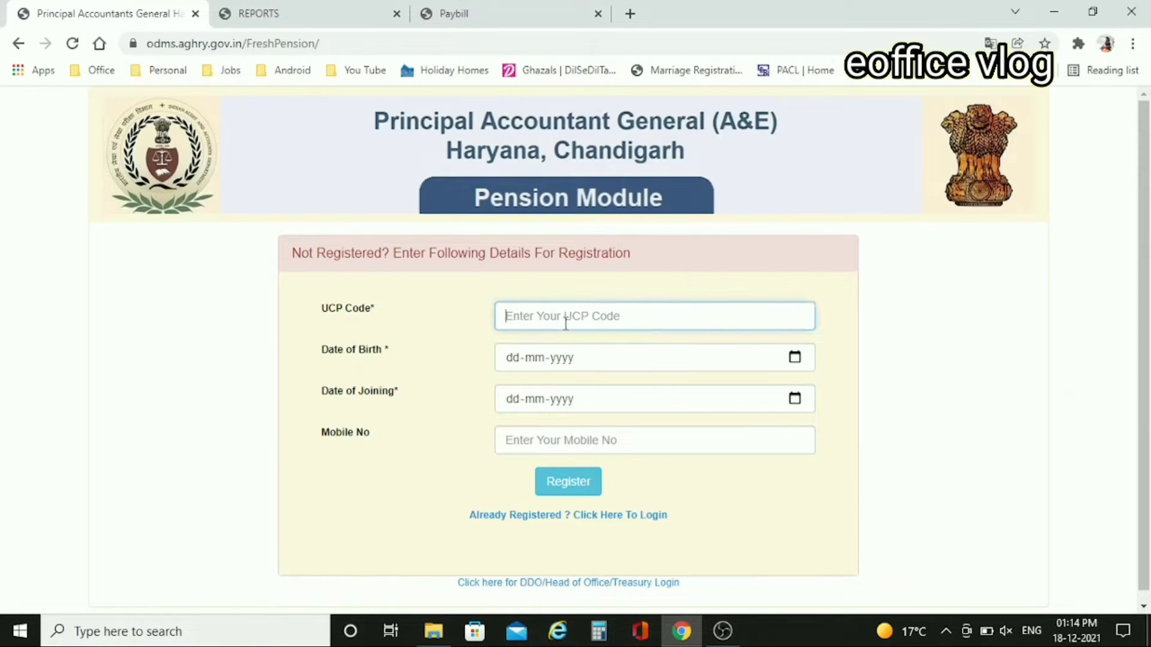
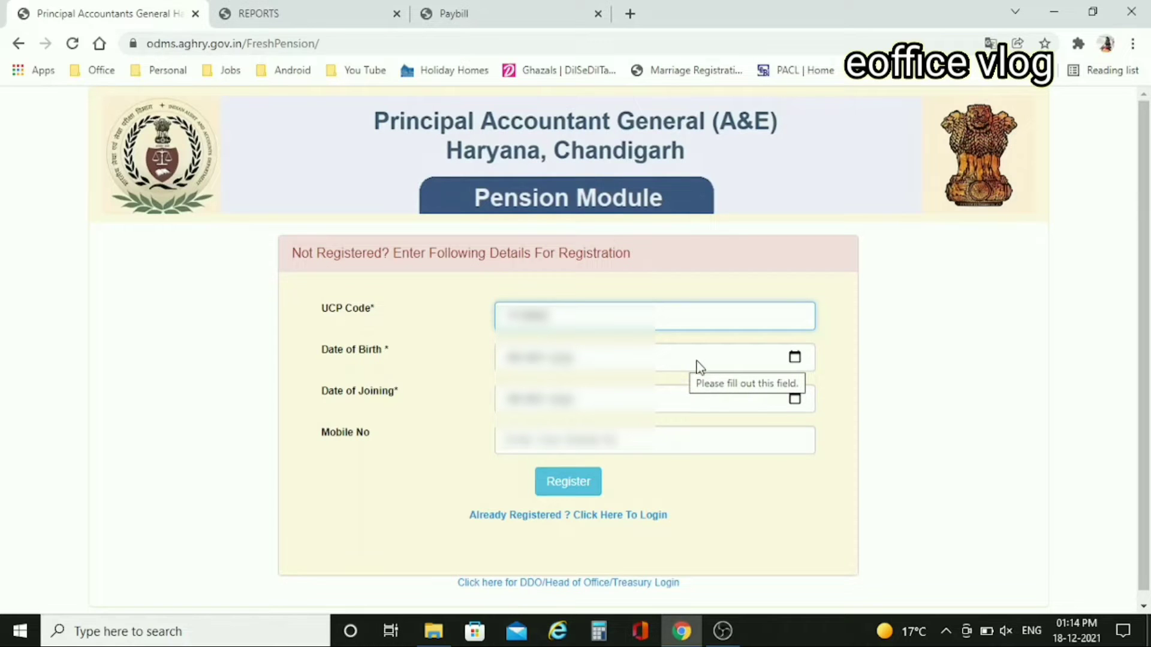
click(794, 357)
click(517, 470)
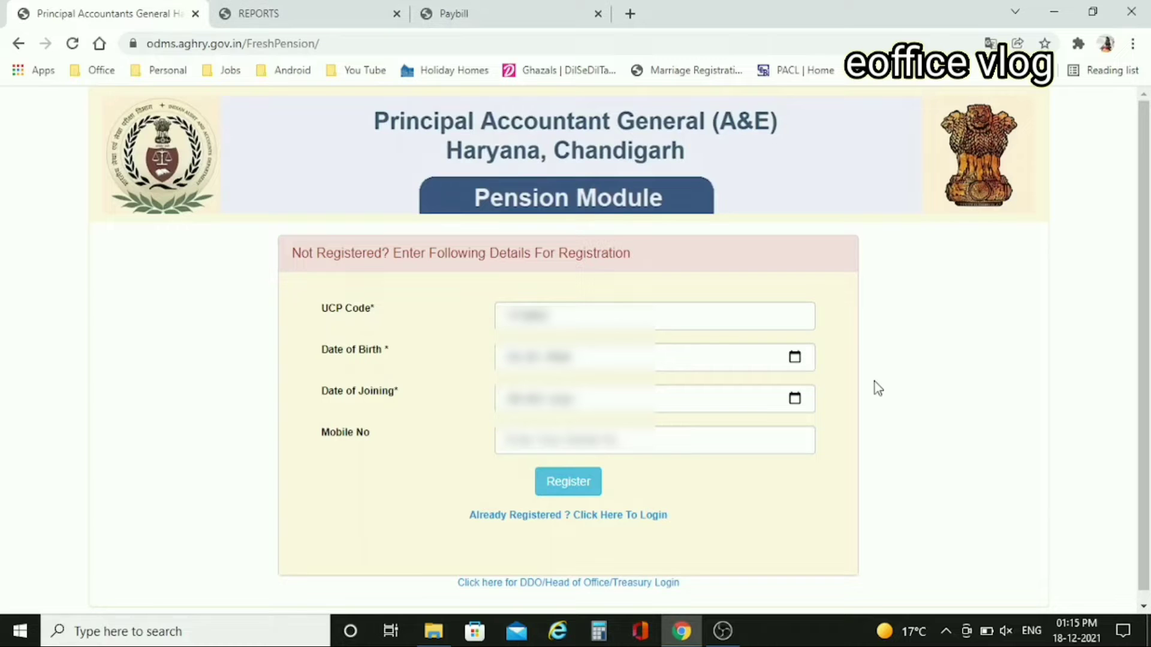
click(799, 398)
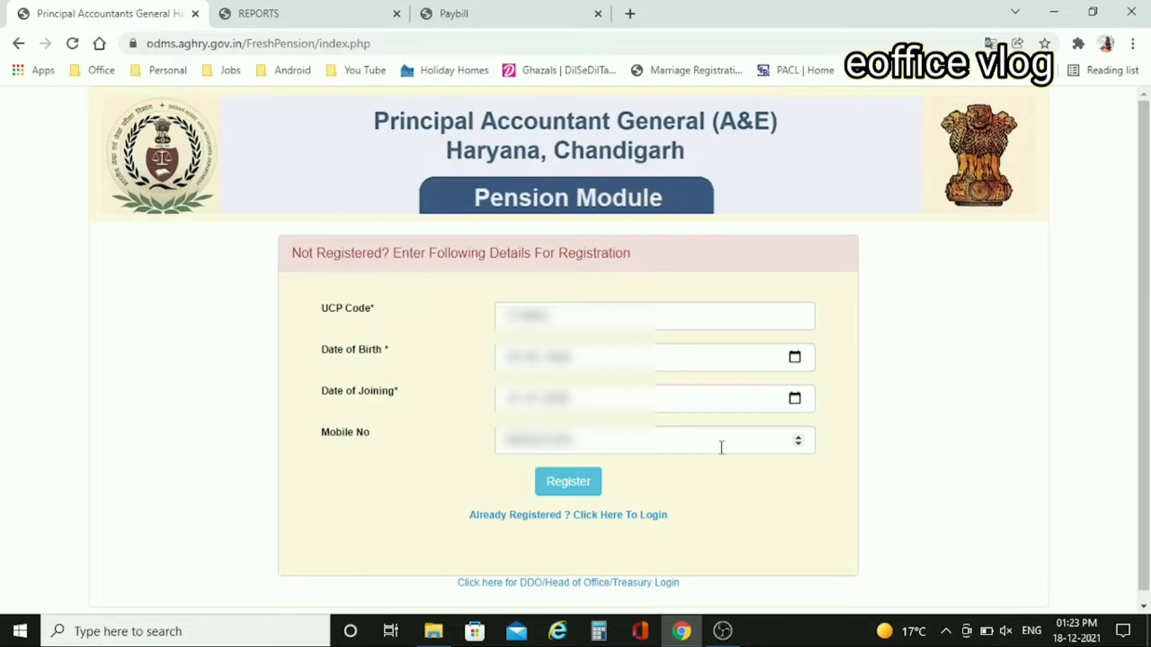
- Submit the registration details and verify the mobile with the received OTP
click(573, 480)
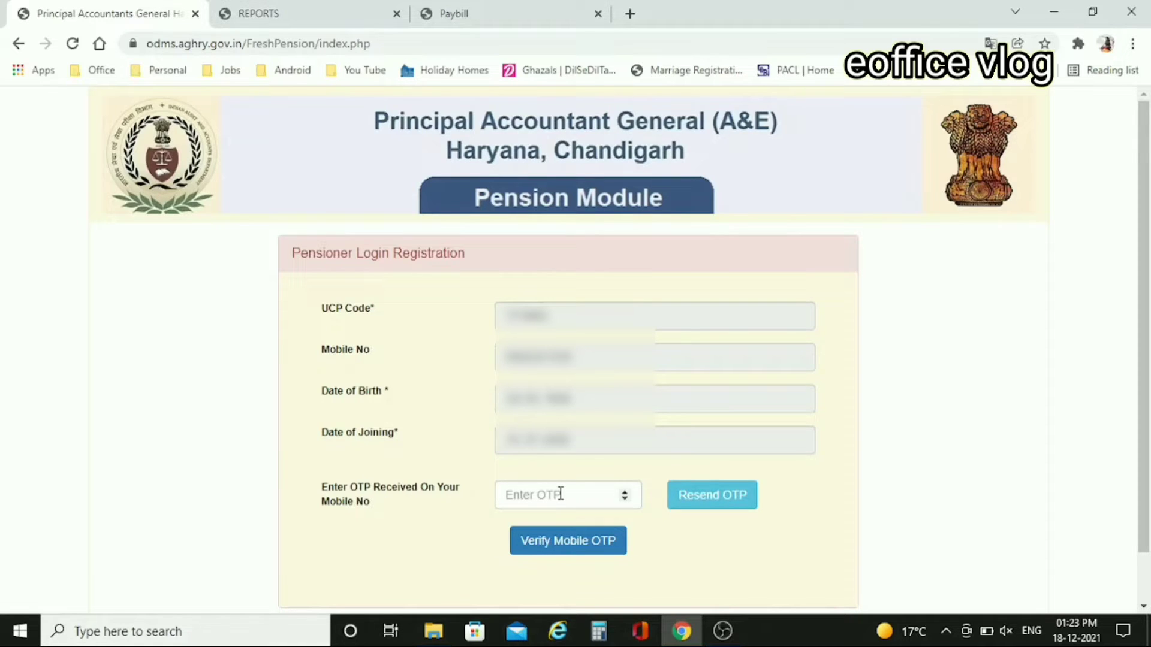
key(ctrl+v)
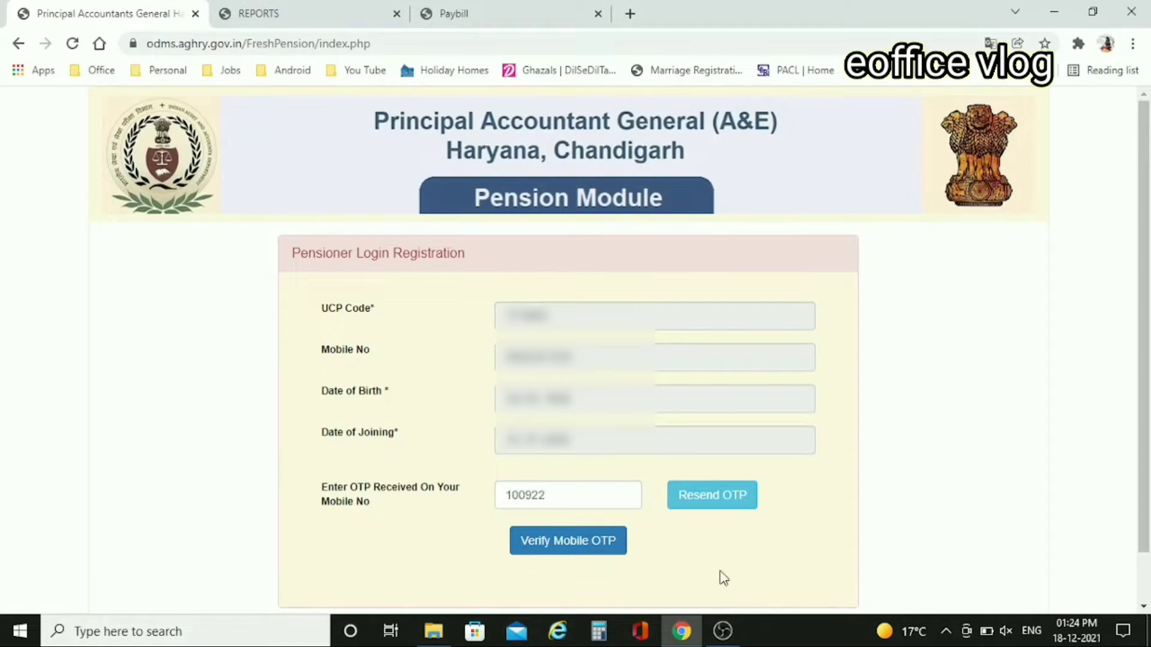
click(568, 541)
- Keep Application For as Pension, Gratuity & Commutation and register the fresh-case login
scroll(812, 545, down, 1)
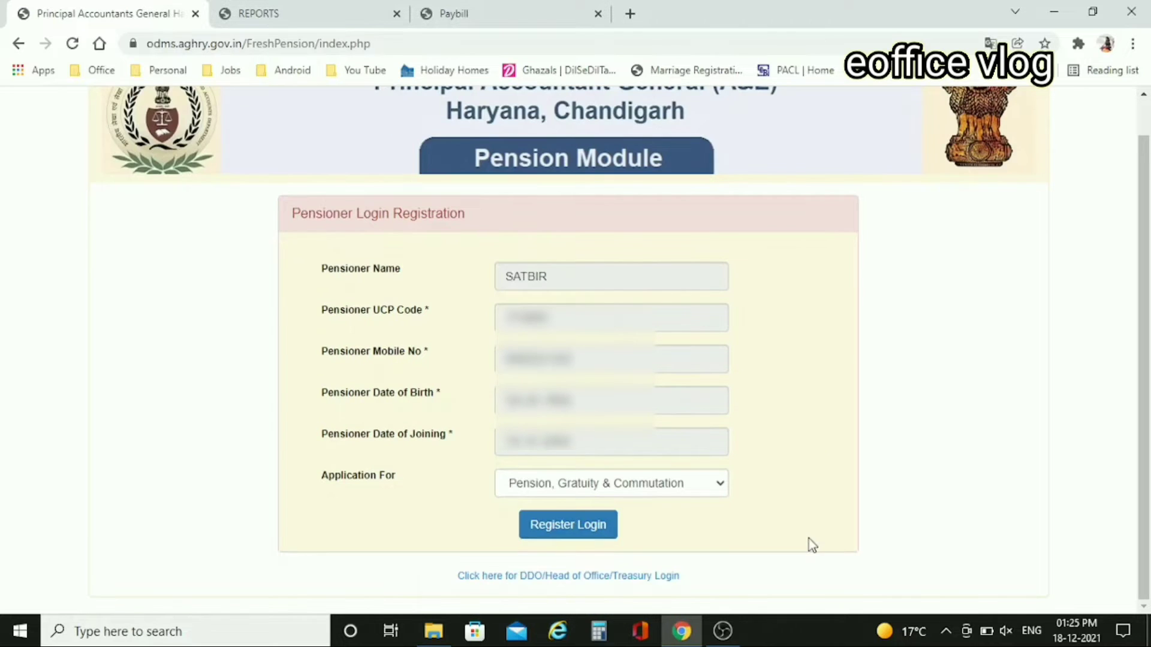
click(719, 487)
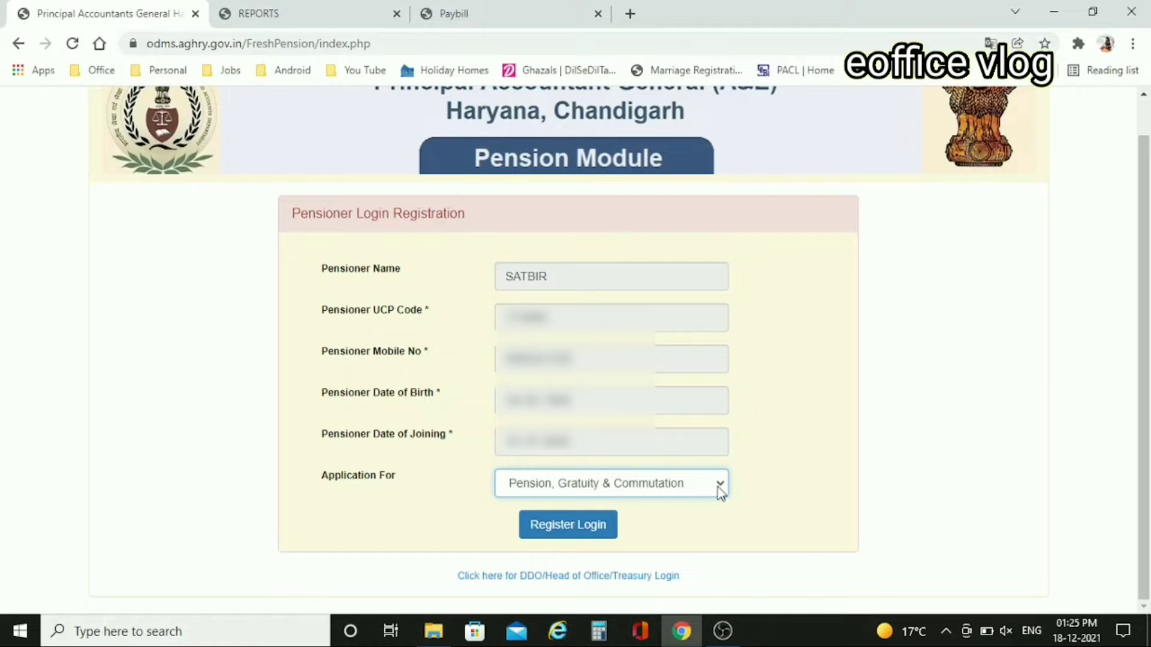
click(721, 490)
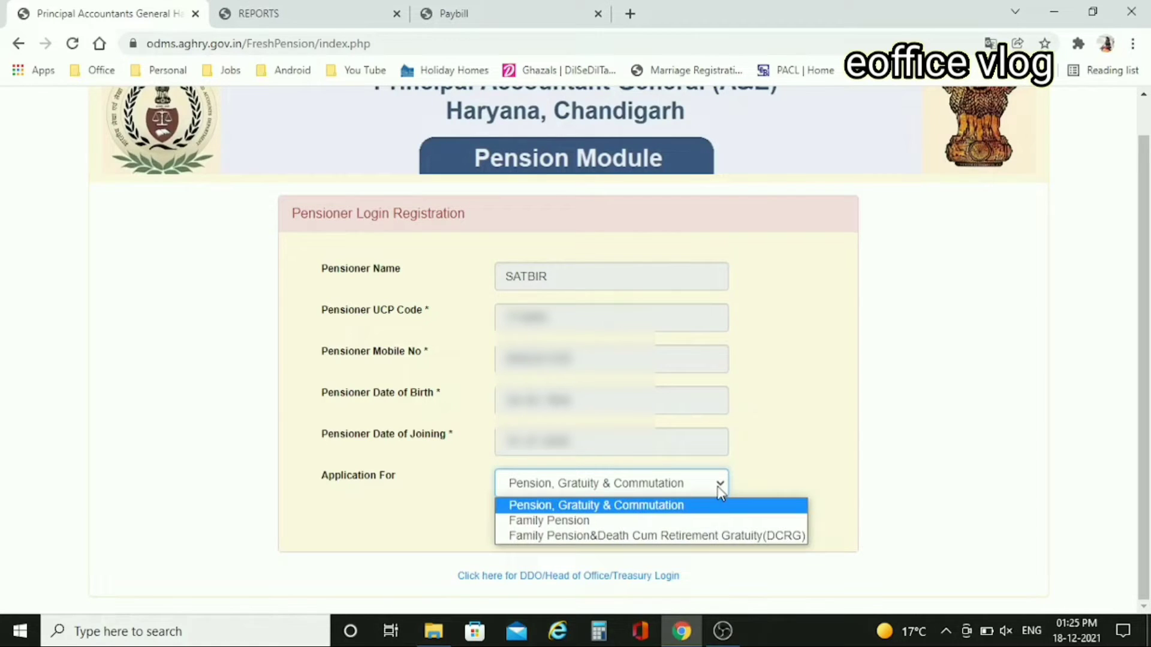
click(756, 483)
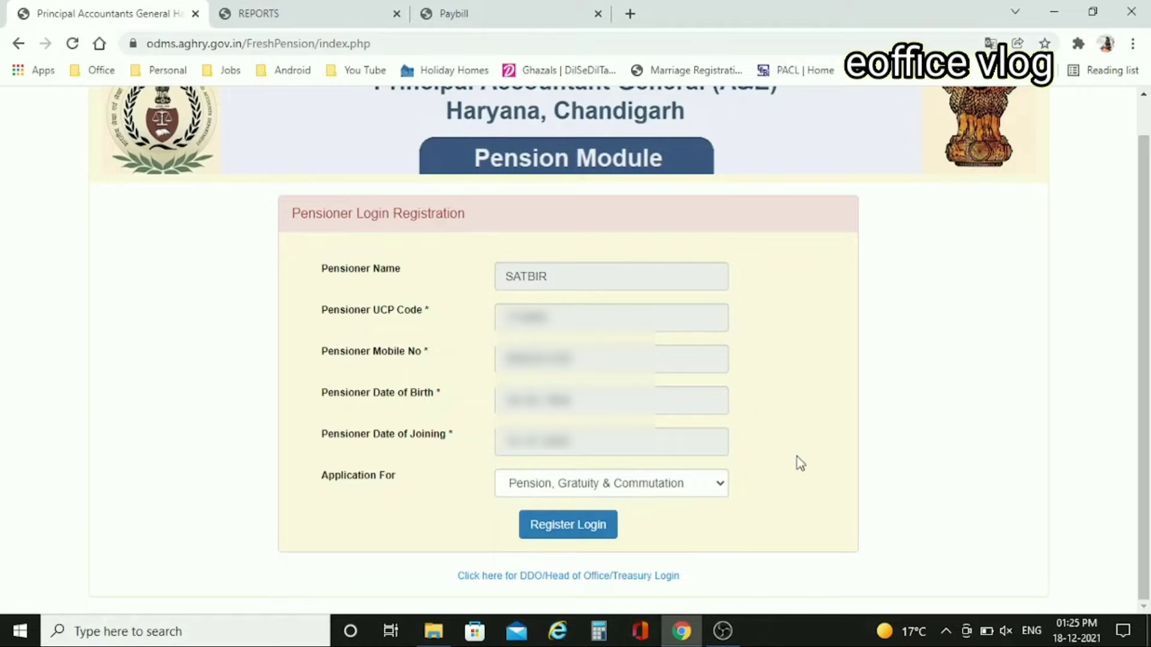
click(724, 489)
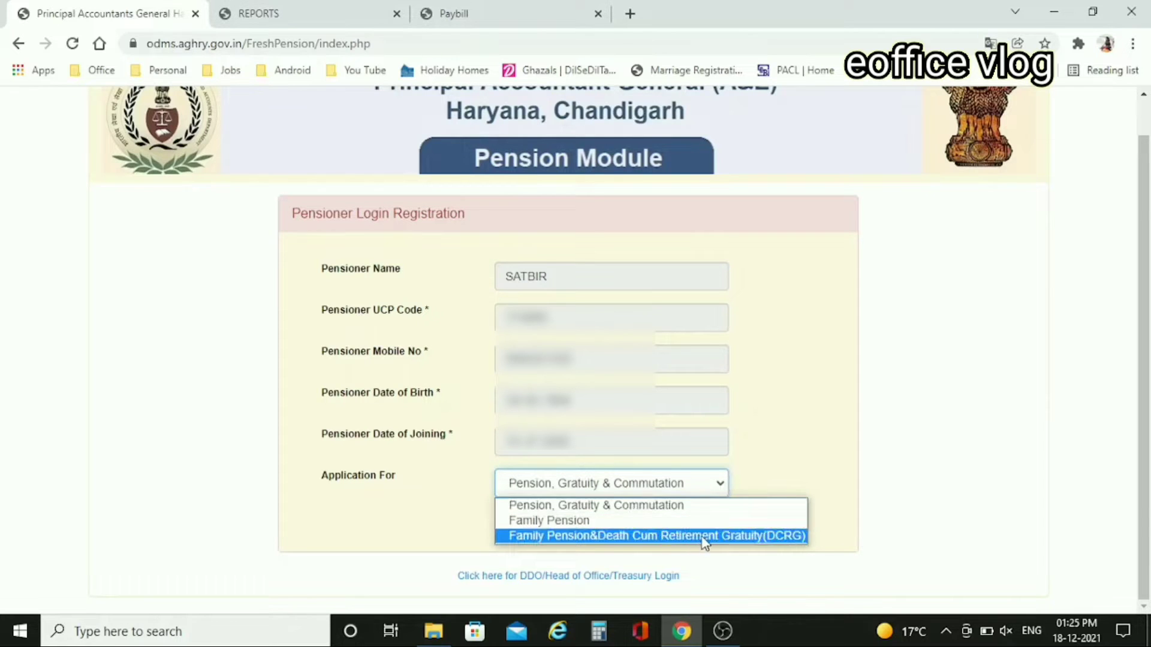
click(758, 538)
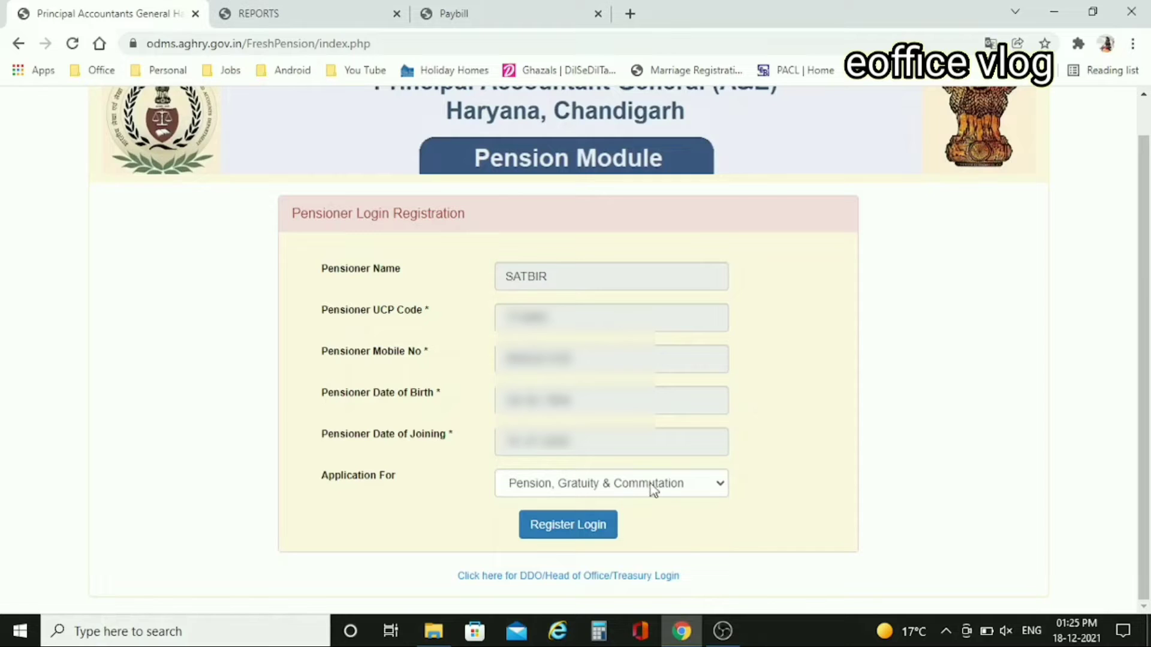
click(563, 525)
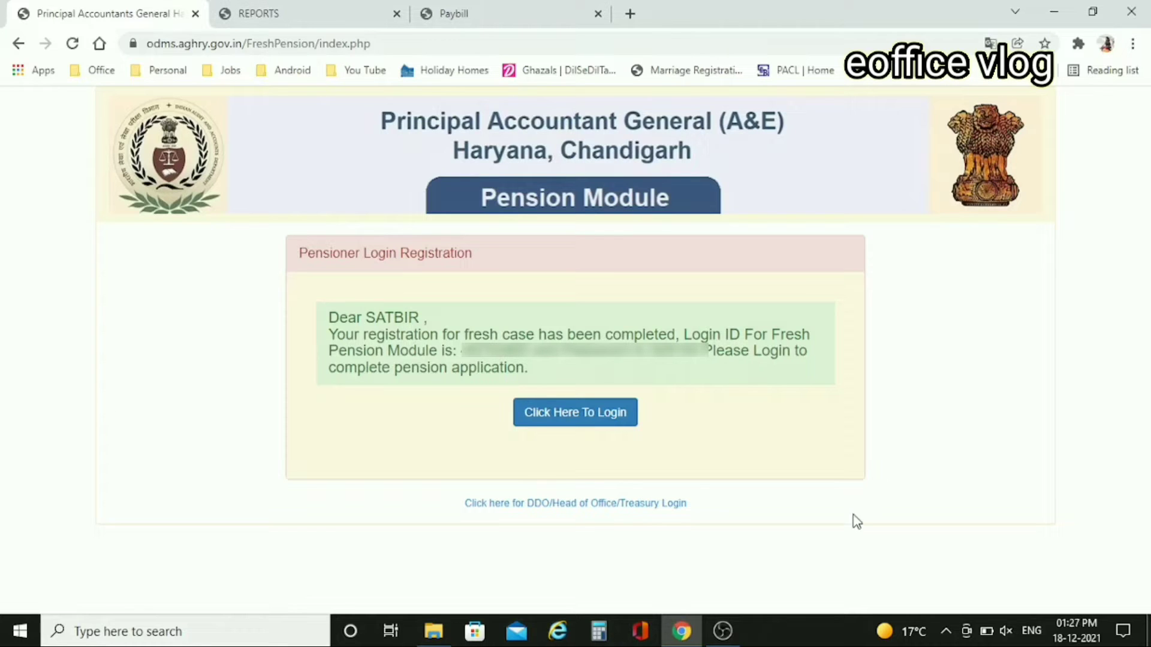
- Log in to the new account with its password and the captcha, then verify the login OTP
click(605, 419)
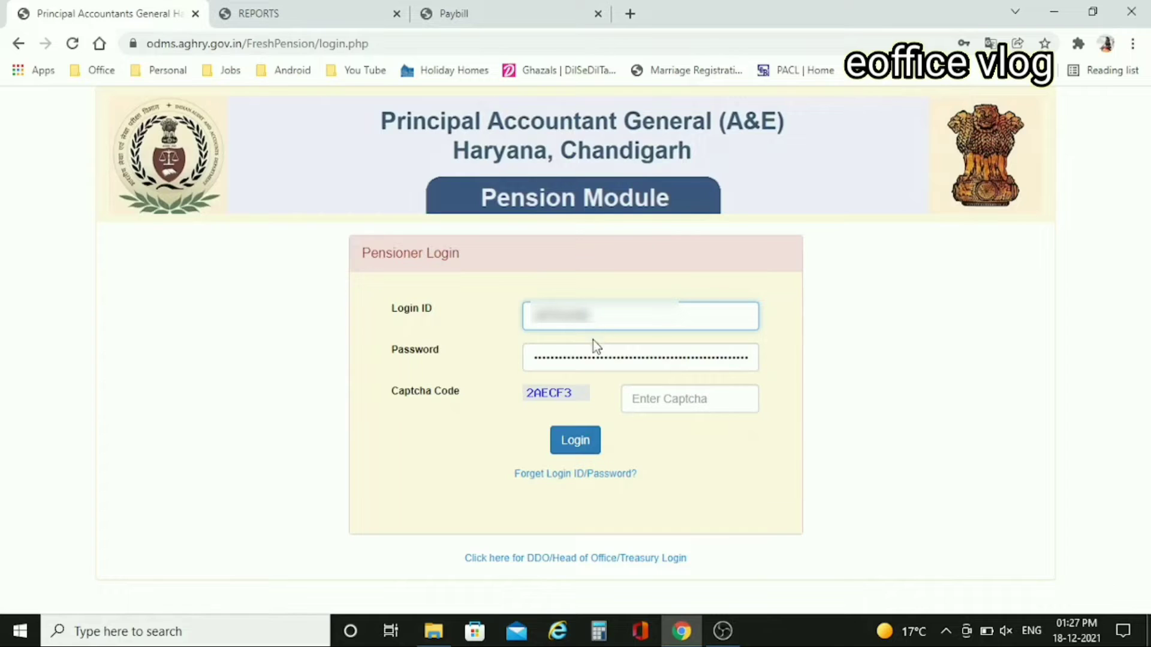
double_click(594, 357)
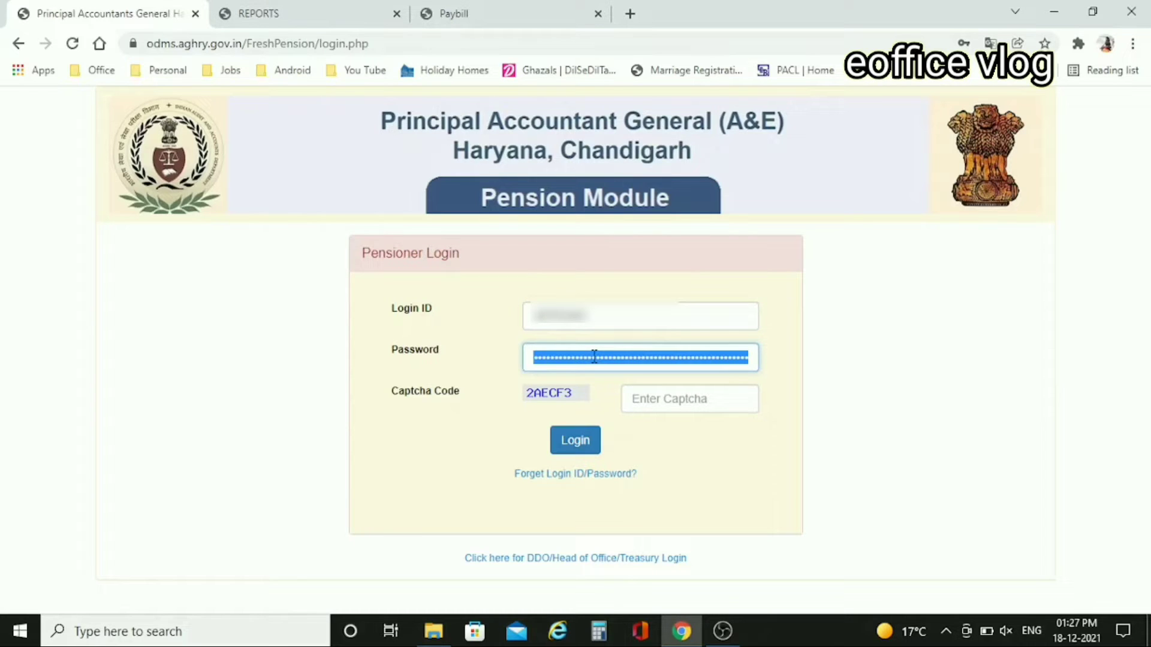
text(••••••)
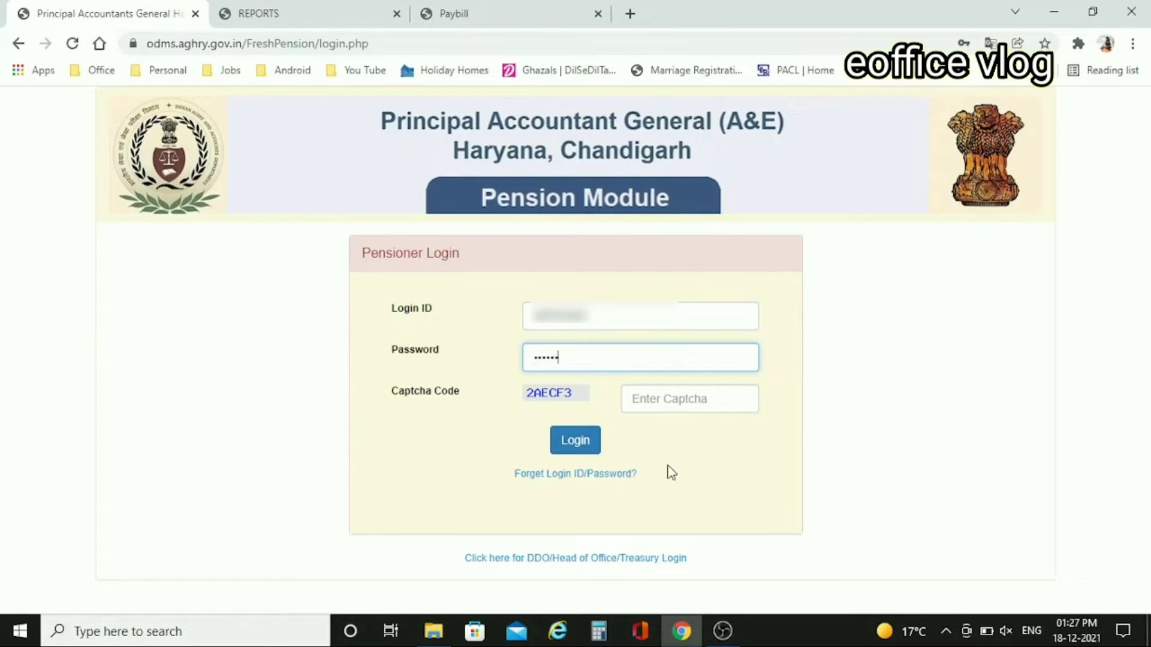
click(679, 400)
text(2AECF3)
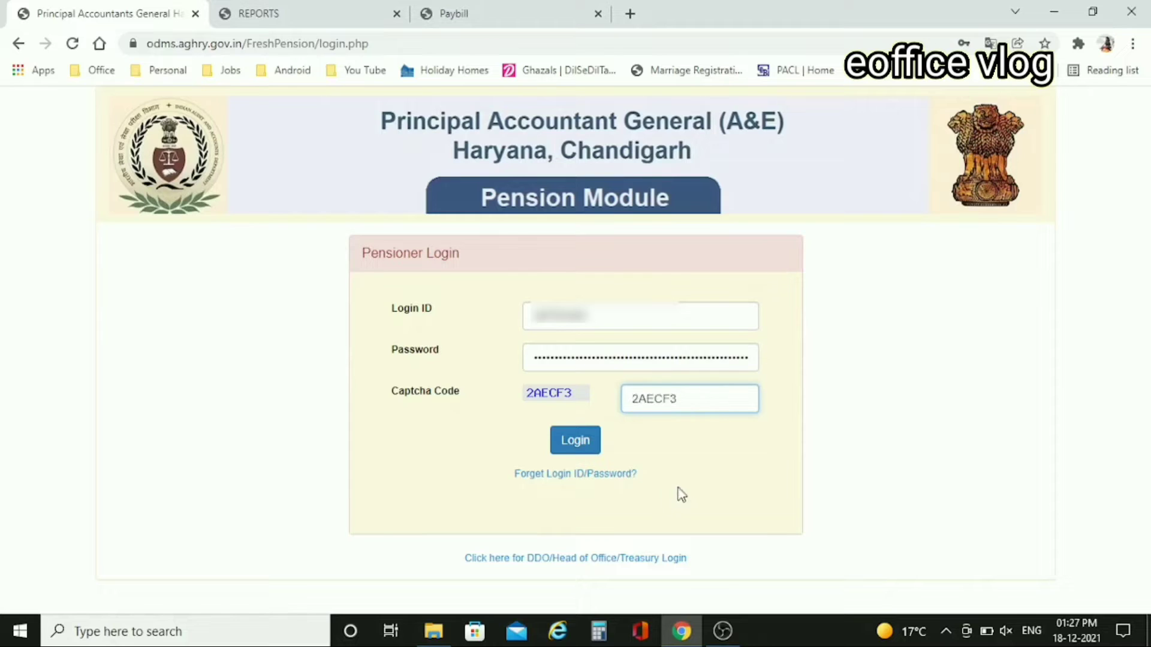
click(576, 442)
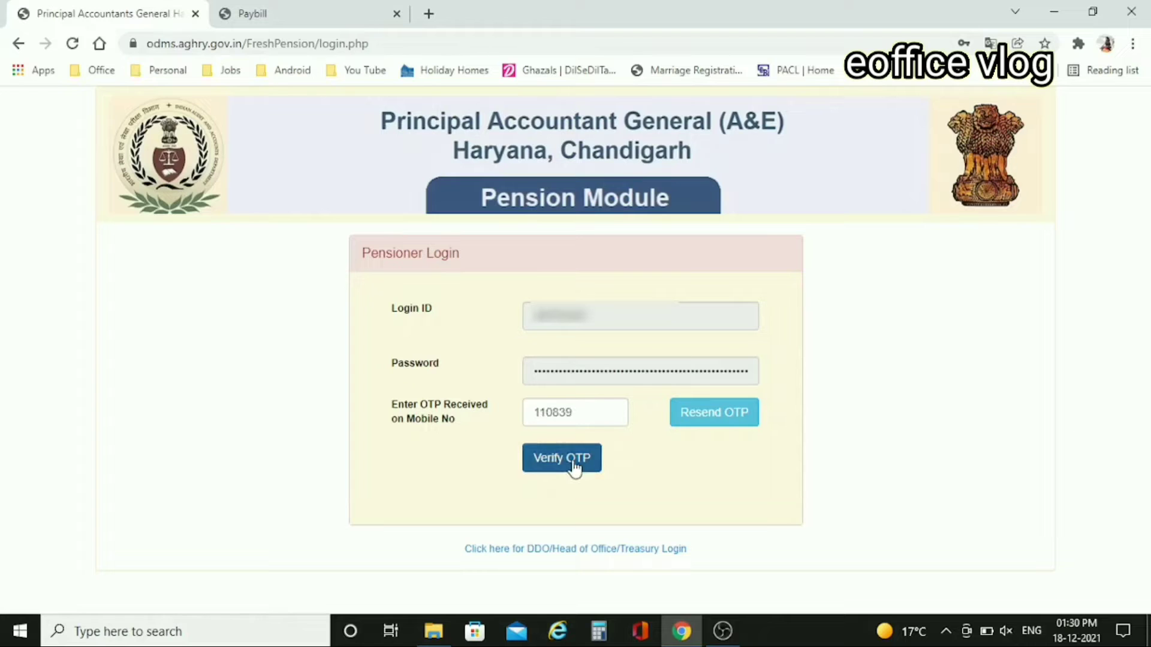
click(574, 467)
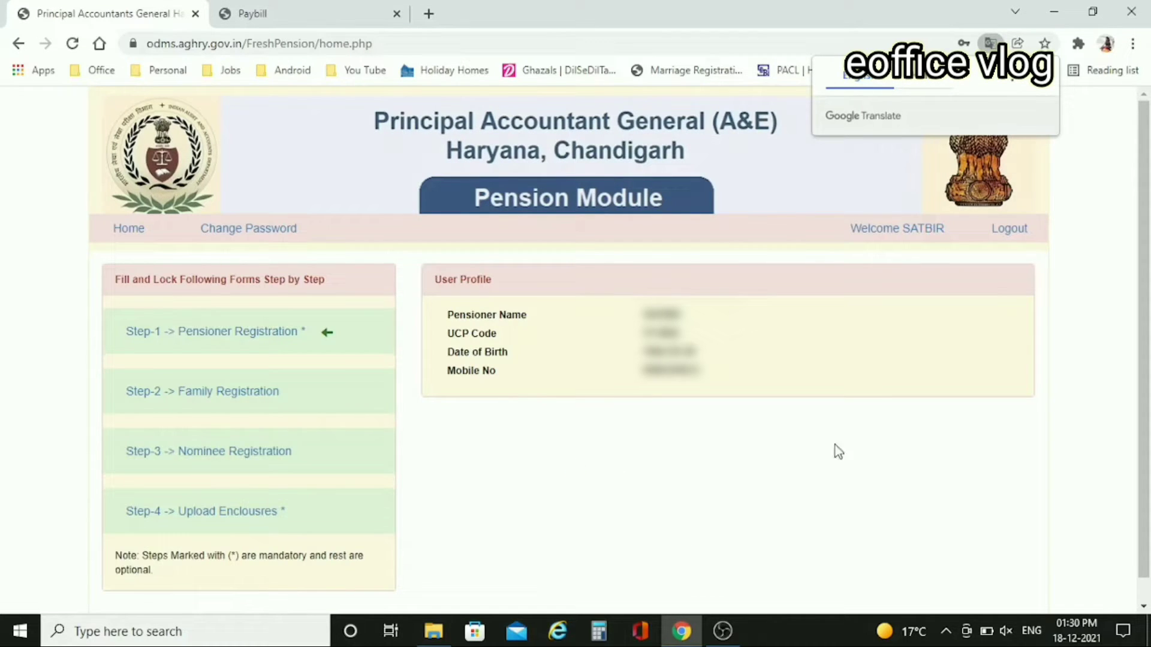
- Dismiss the Google Translate popup and open Step-1 Pensioner Registration
click(1042, 76)
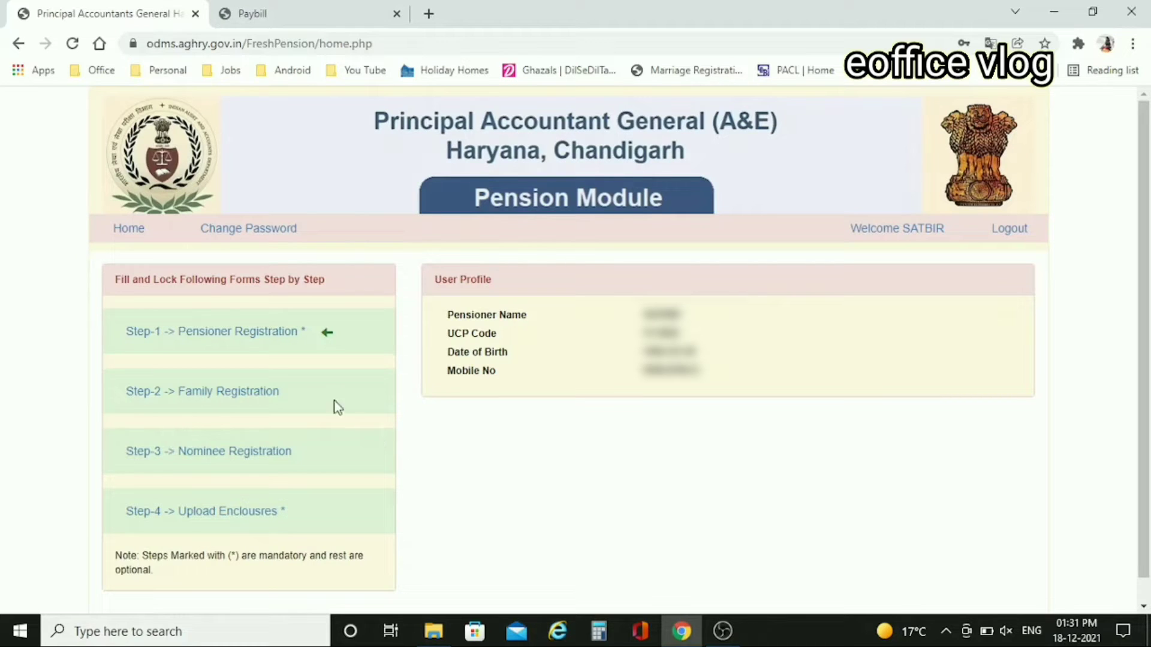
click(239, 347)
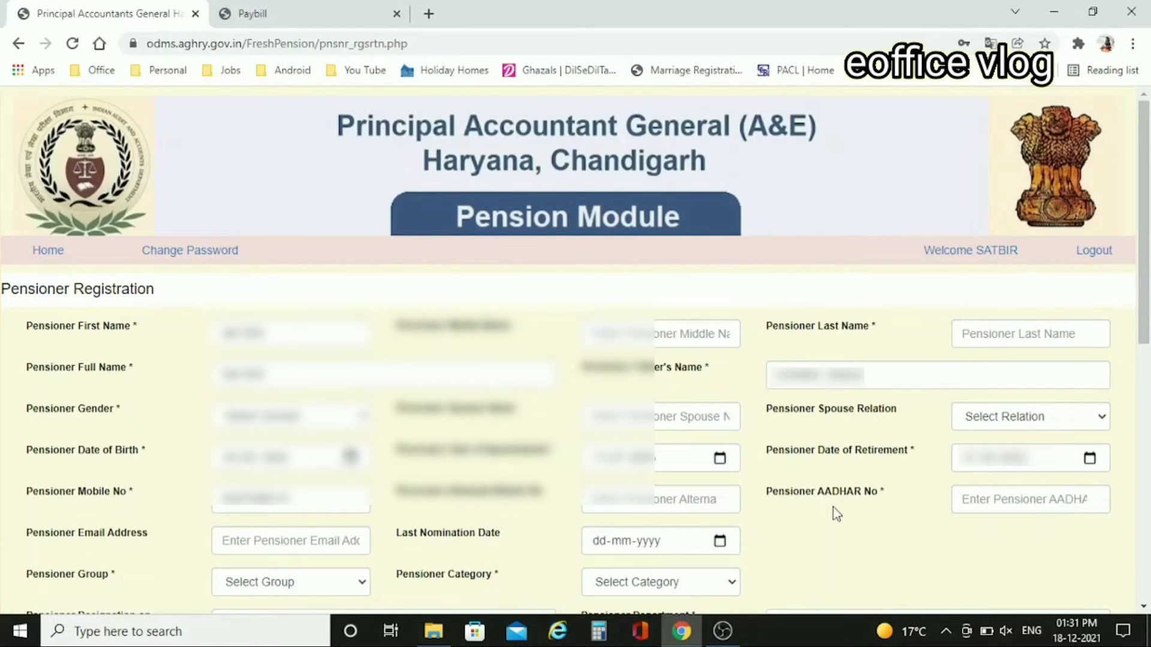
scroll(836, 514, down, 1)
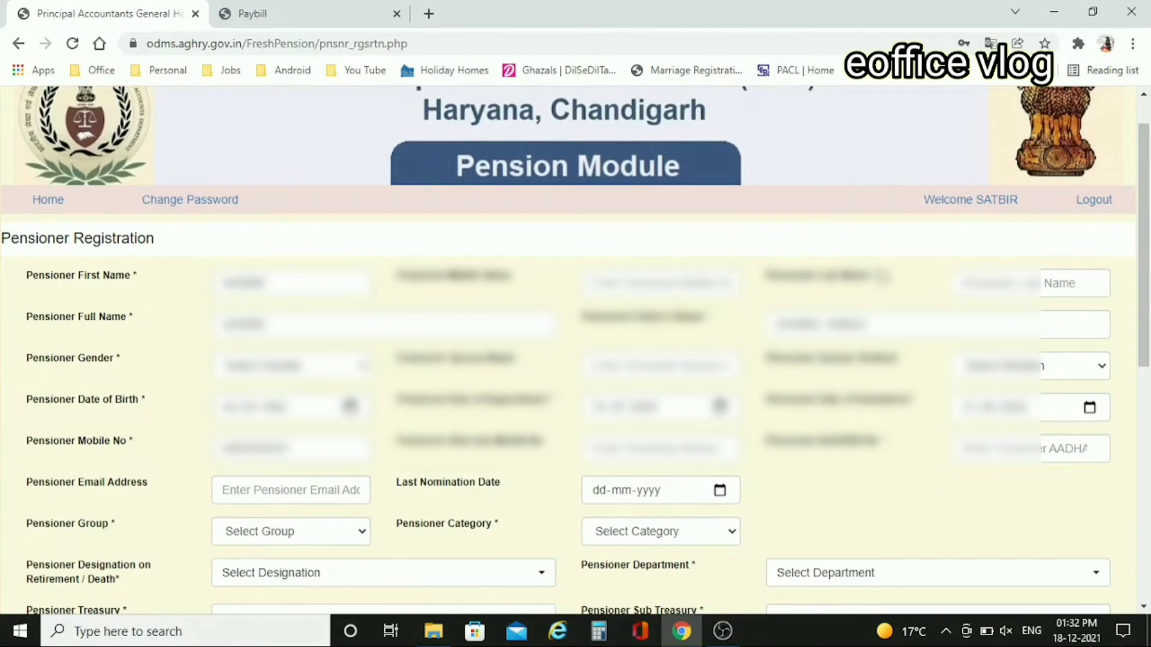
click(875, 279)
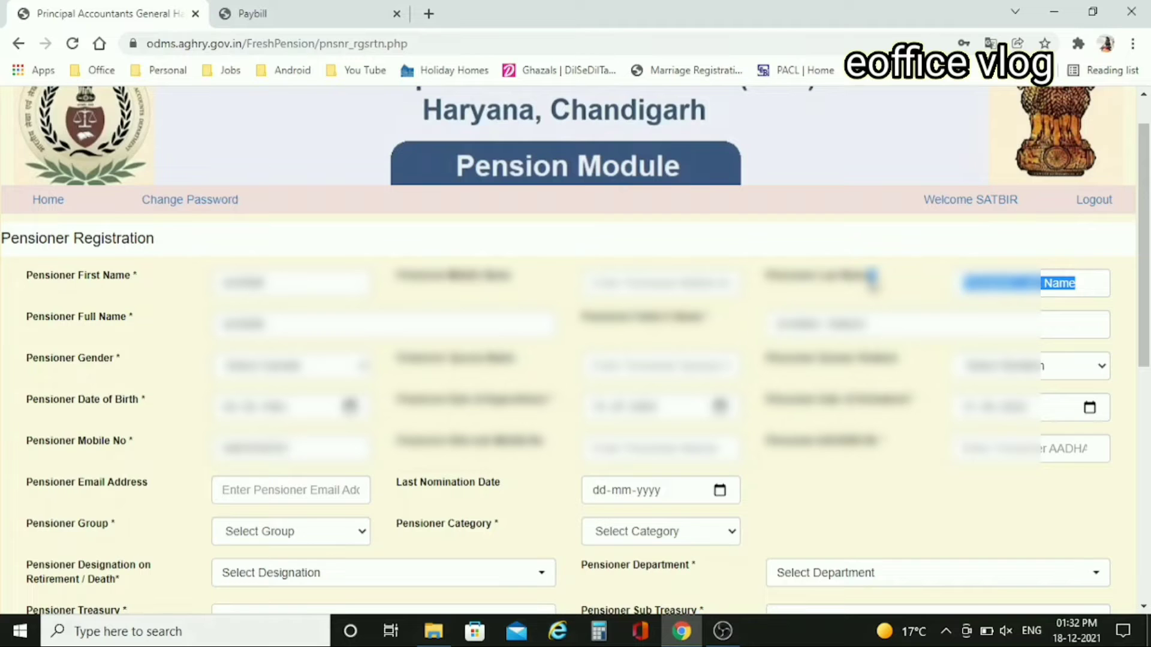
key(Tab)
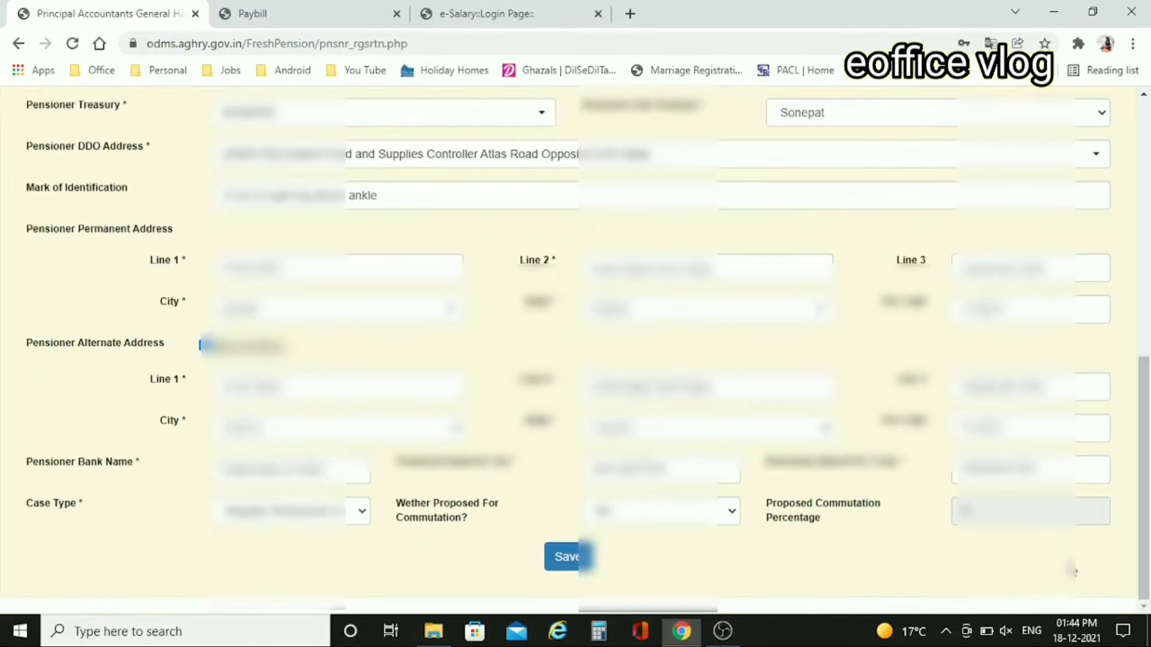
scroll(836, 237, up, 10)
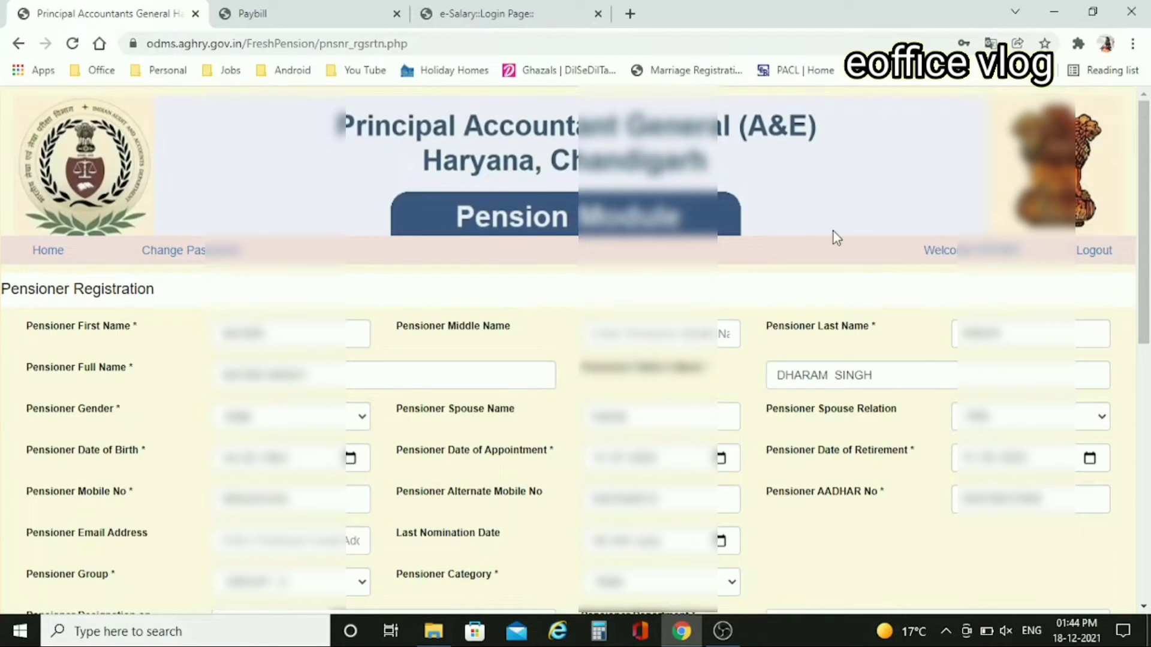
scroll(742, 384, down, 2)
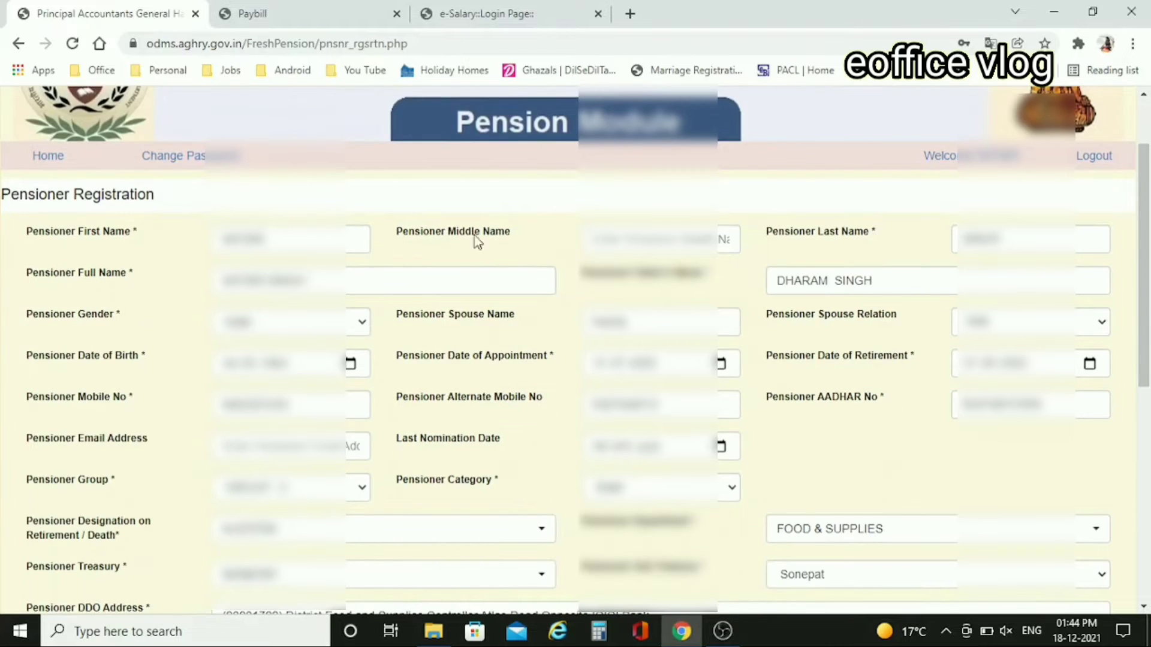
scroll(899, 257, down, 1)
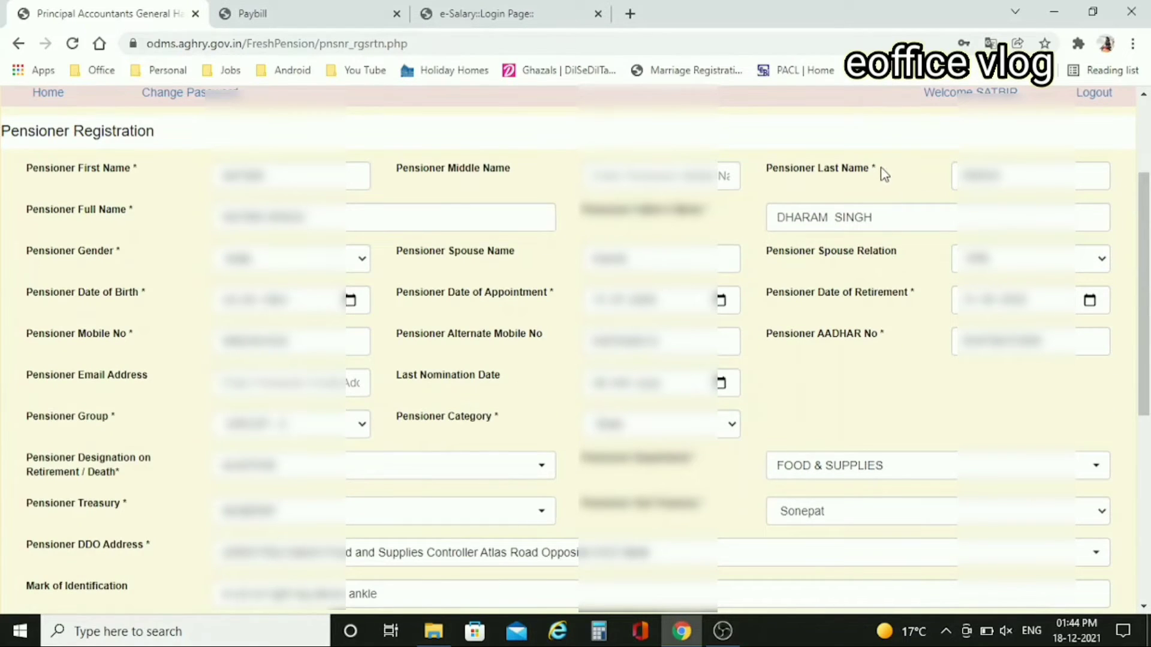
drag(884, 174, 871, 174)
click(1020, 180)
scroll(883, 306, down, 1)
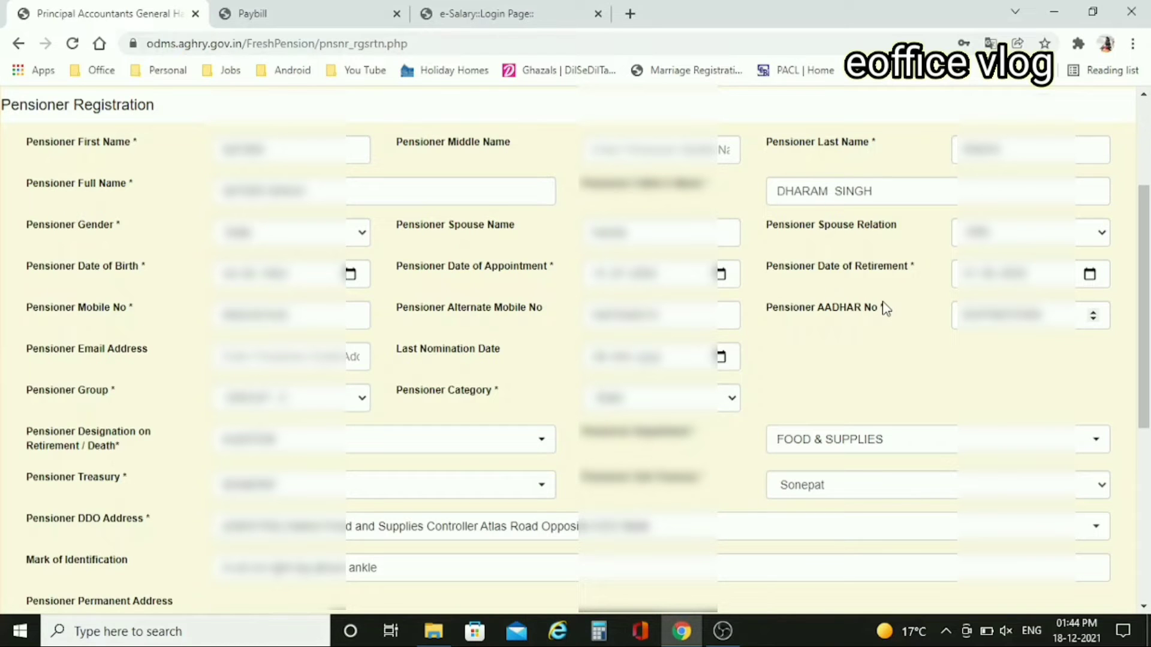
scroll(883, 307, down, 3)
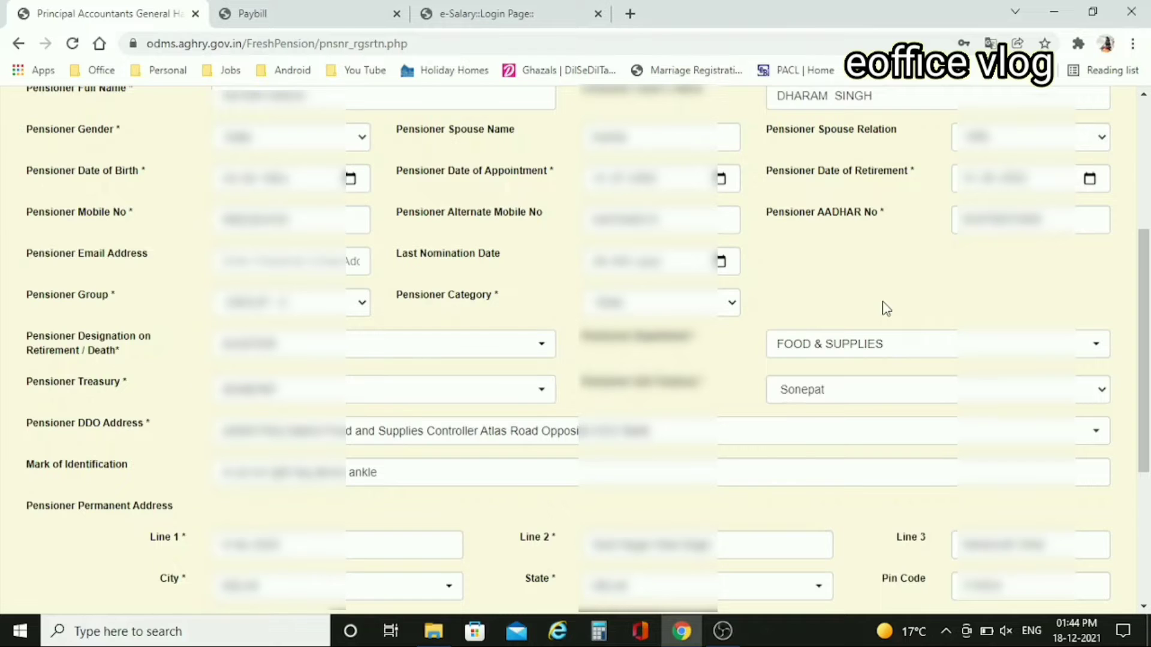
scroll(884, 307, down, 3)
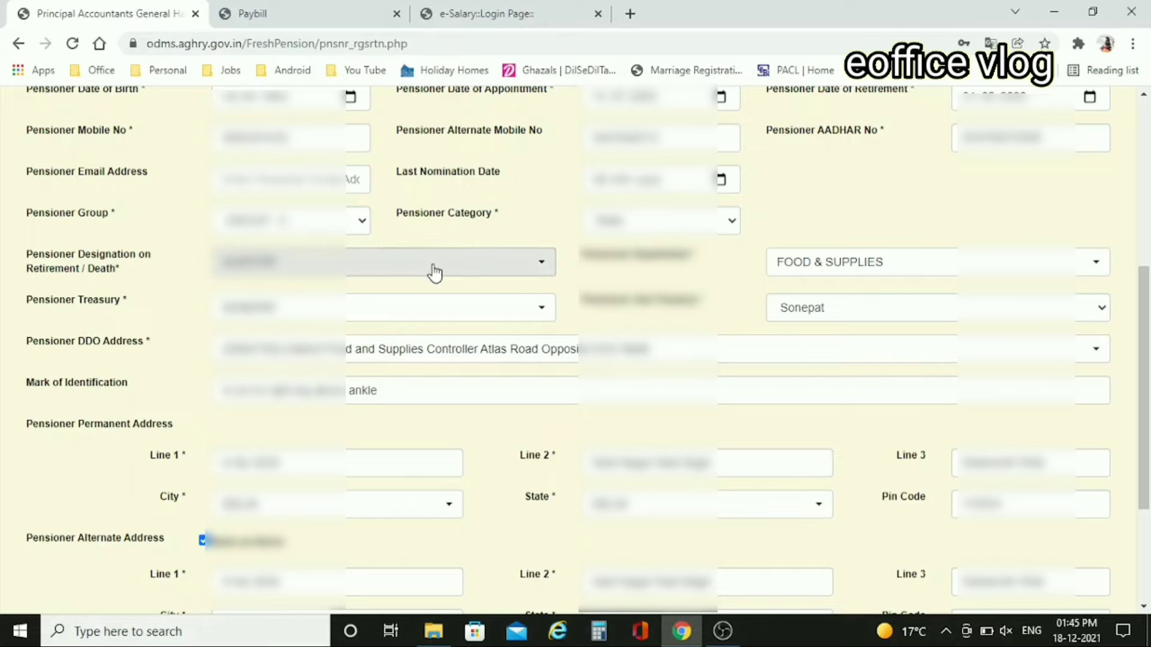
- Review the Pensioner Category and Case Type options, leaving both unchanged
click(698, 228)
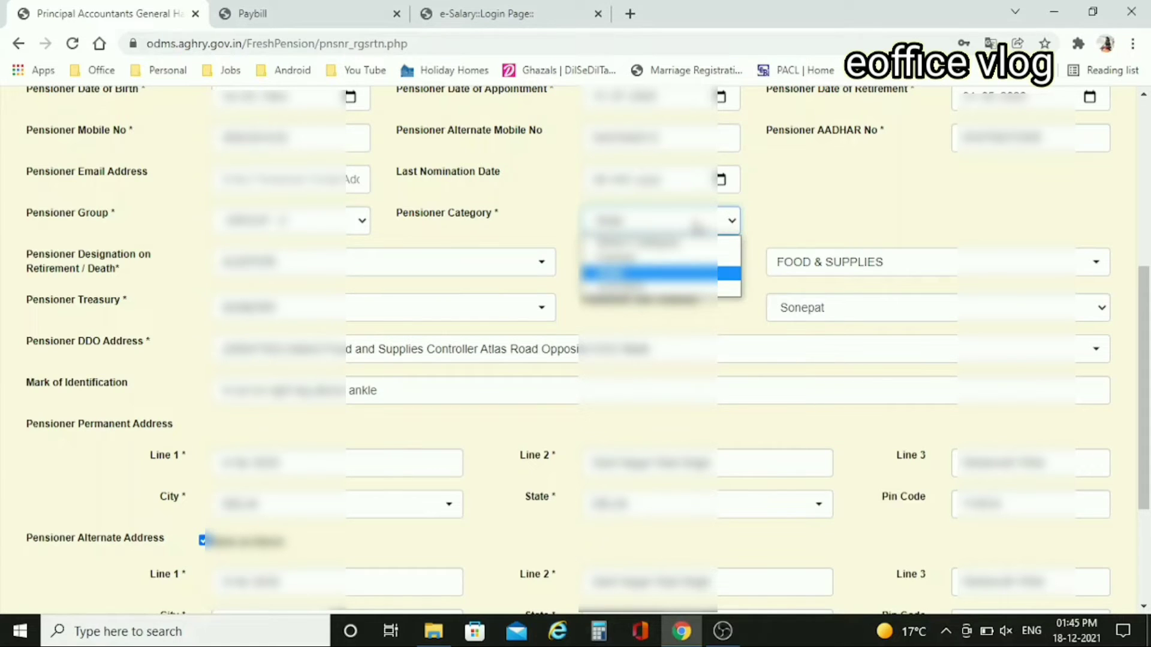
scroll(720, 333, down, 2)
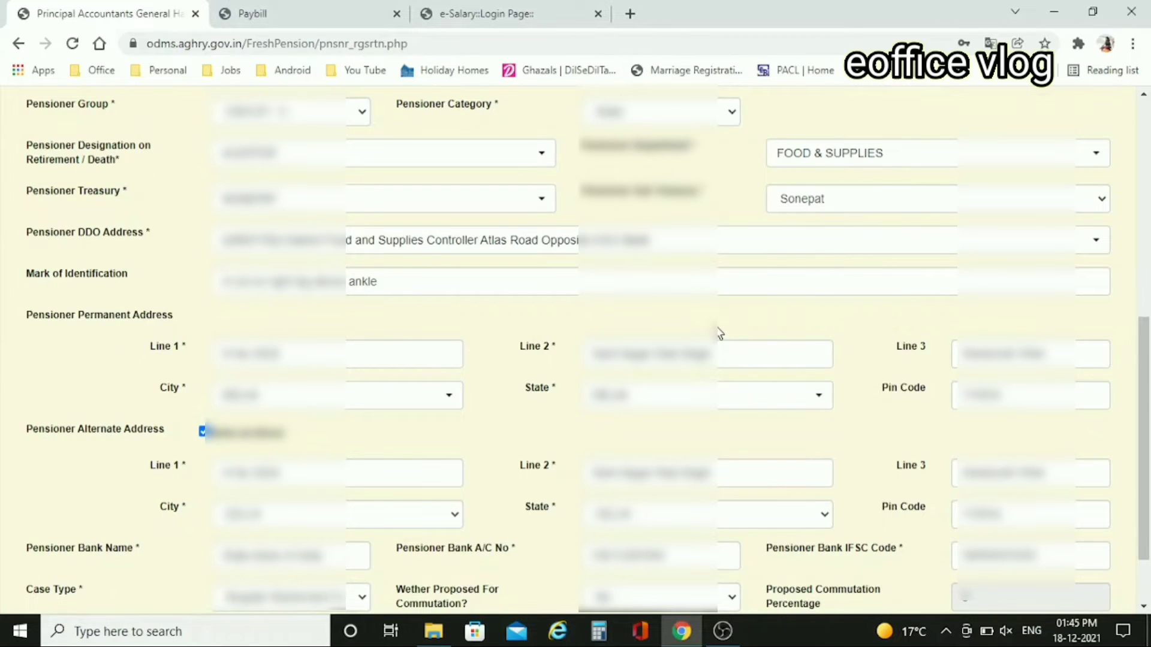
scroll(719, 333, down, 1)
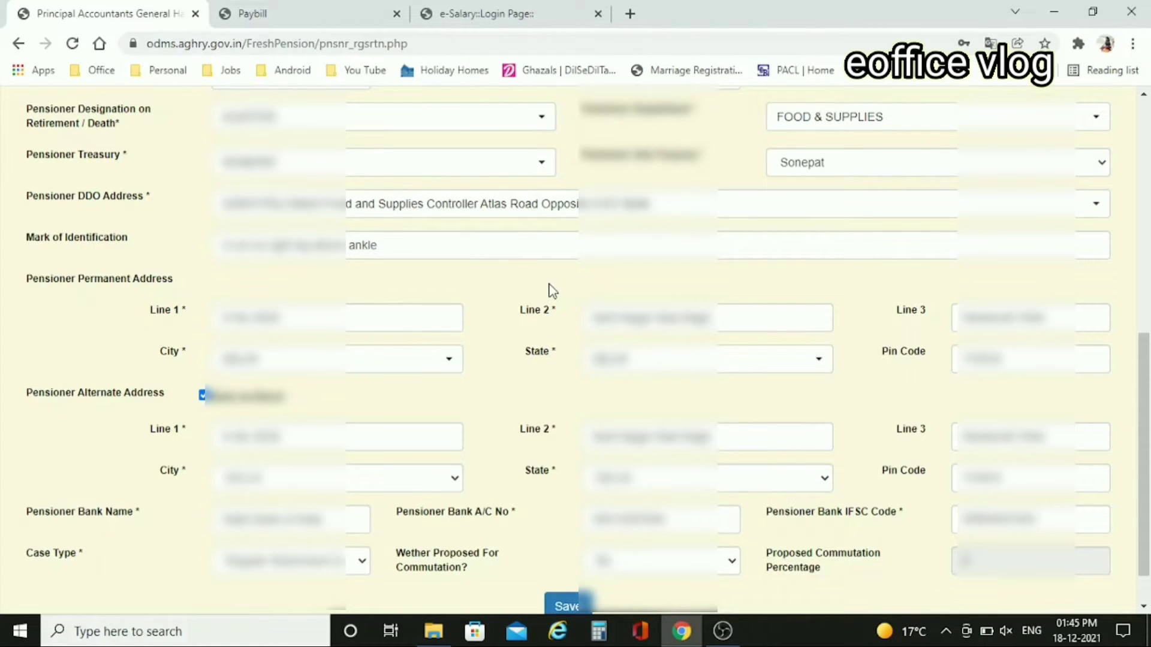
scroll(552, 291, down, 1)
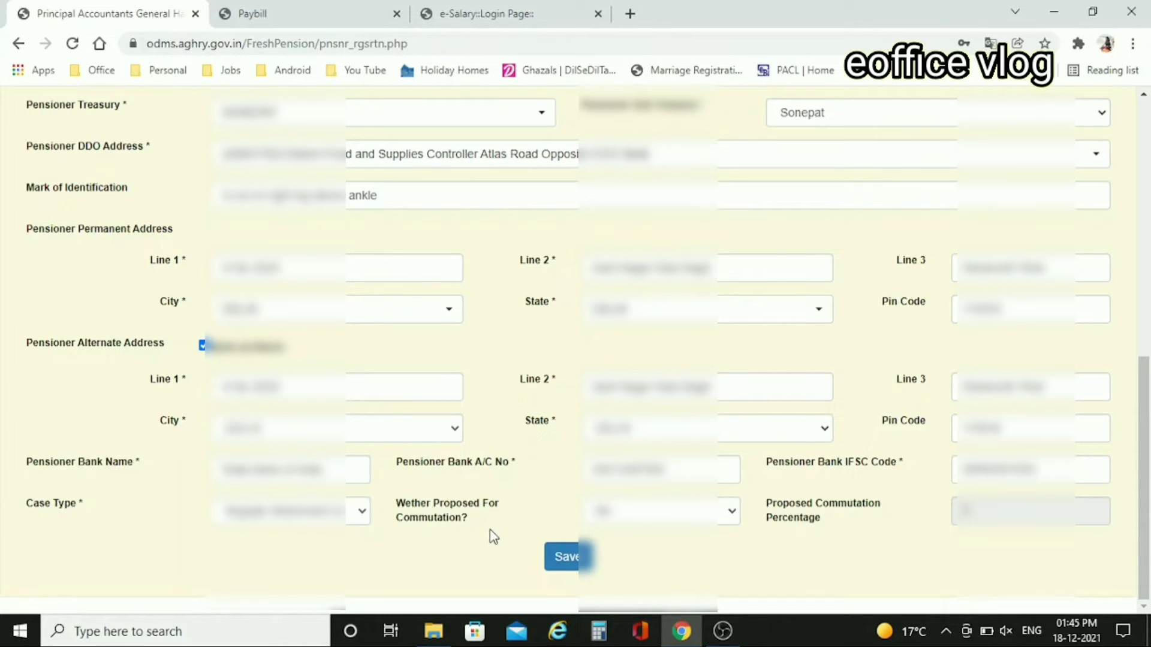
click(363, 512)
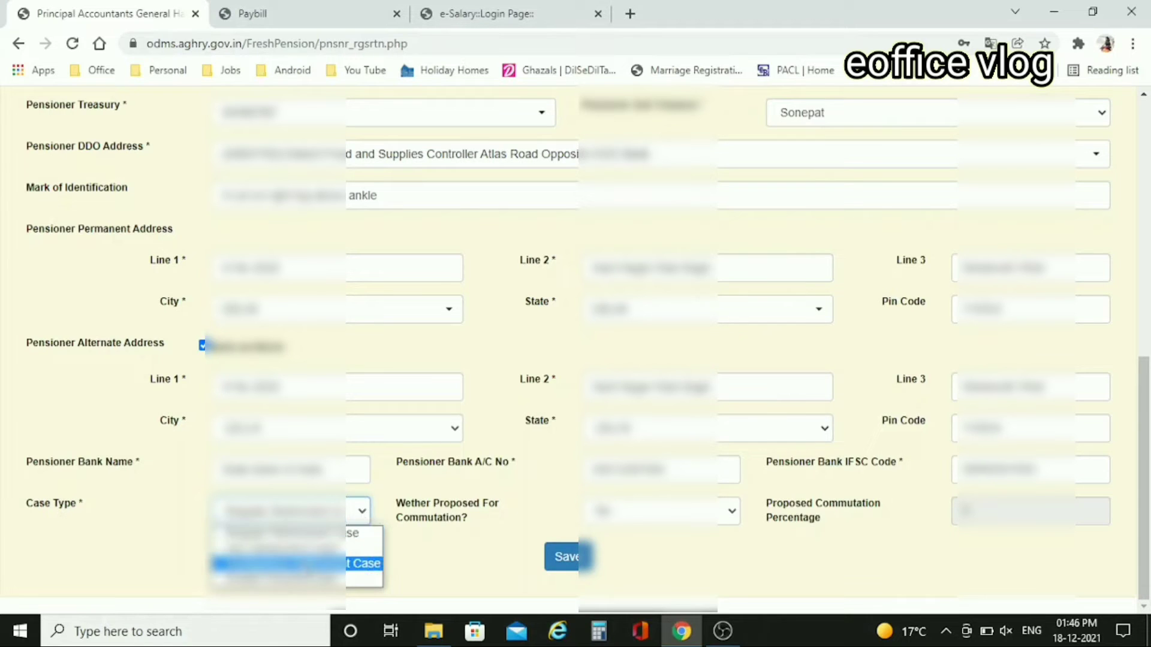
click(467, 543)
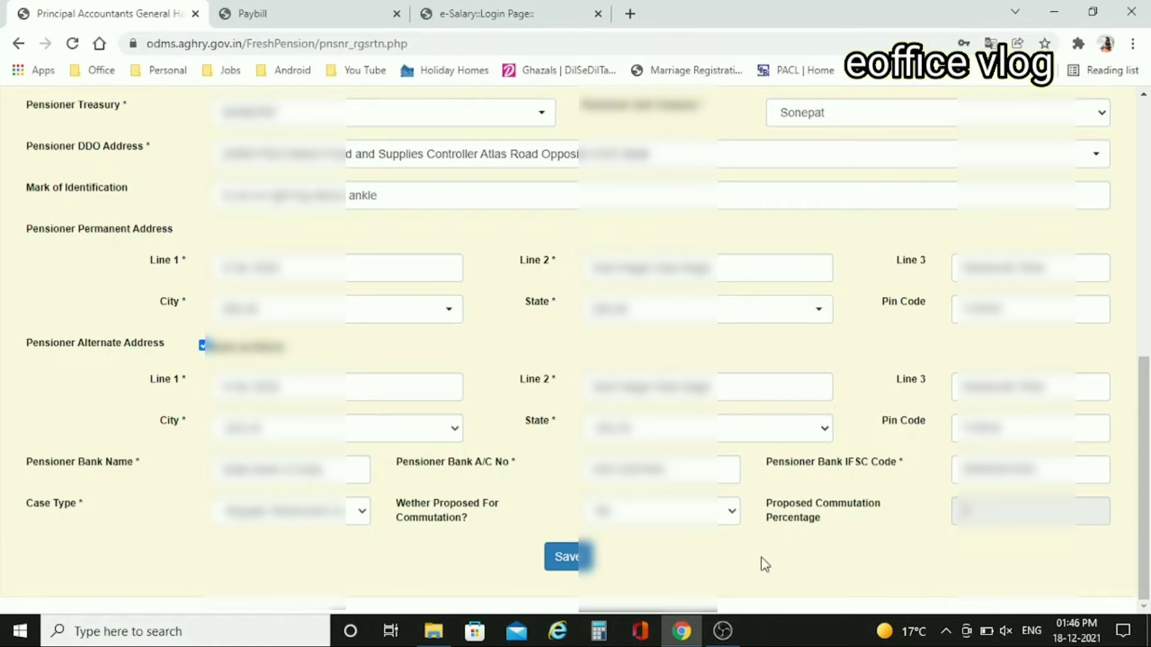
- Save the Pensioner Registration form and acknowledge the success alert
click(563, 558)
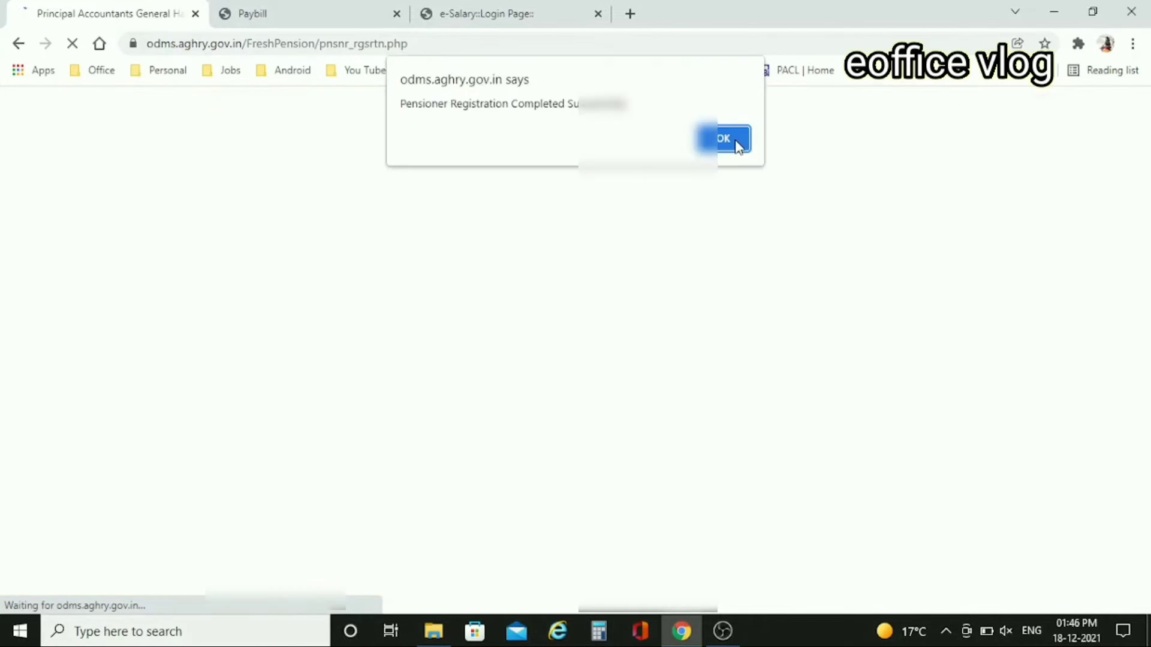
click(736, 144)
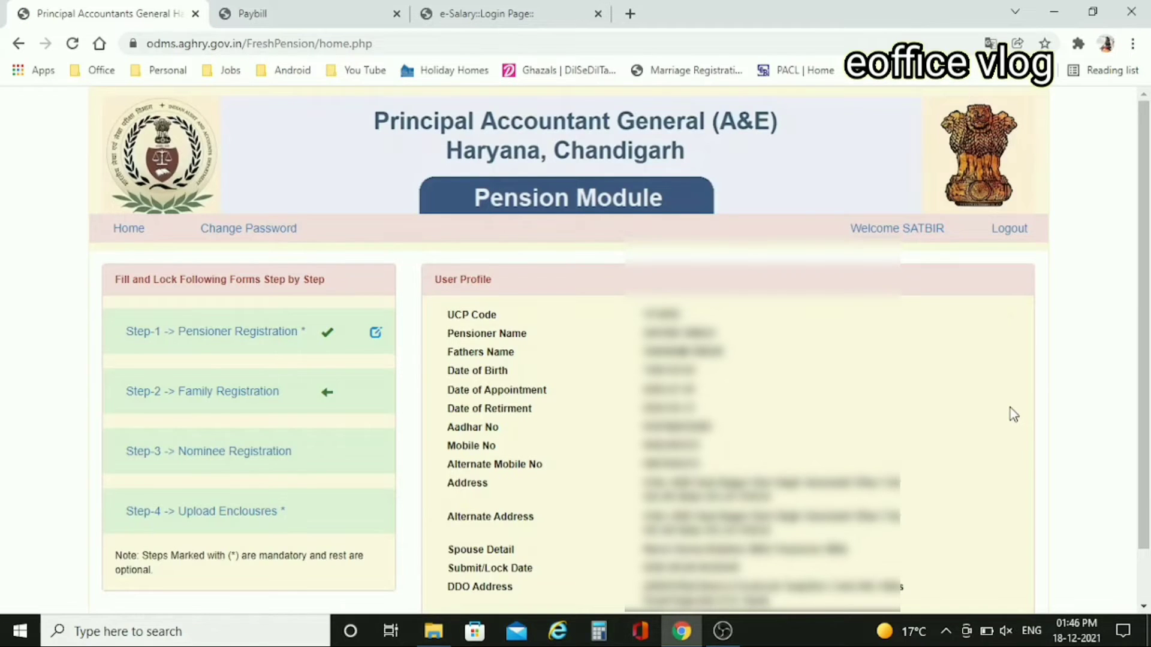
scroll(1009, 408, down, 1)
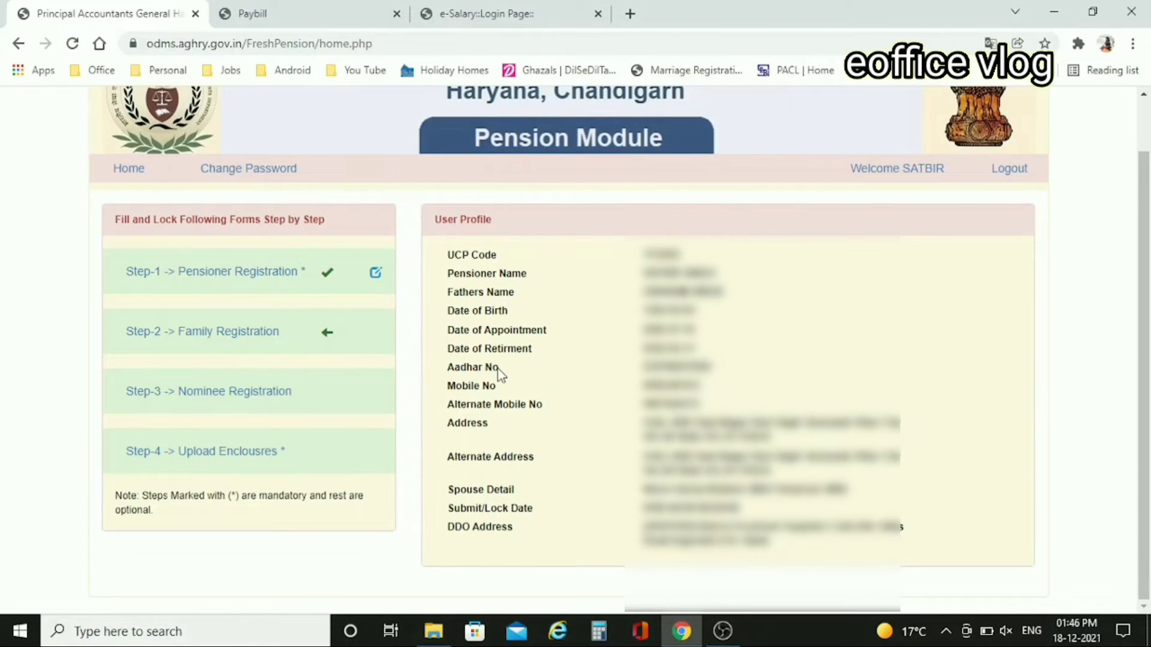
- Go to Step-2 Family Registration from the pension home page
click(237, 345)
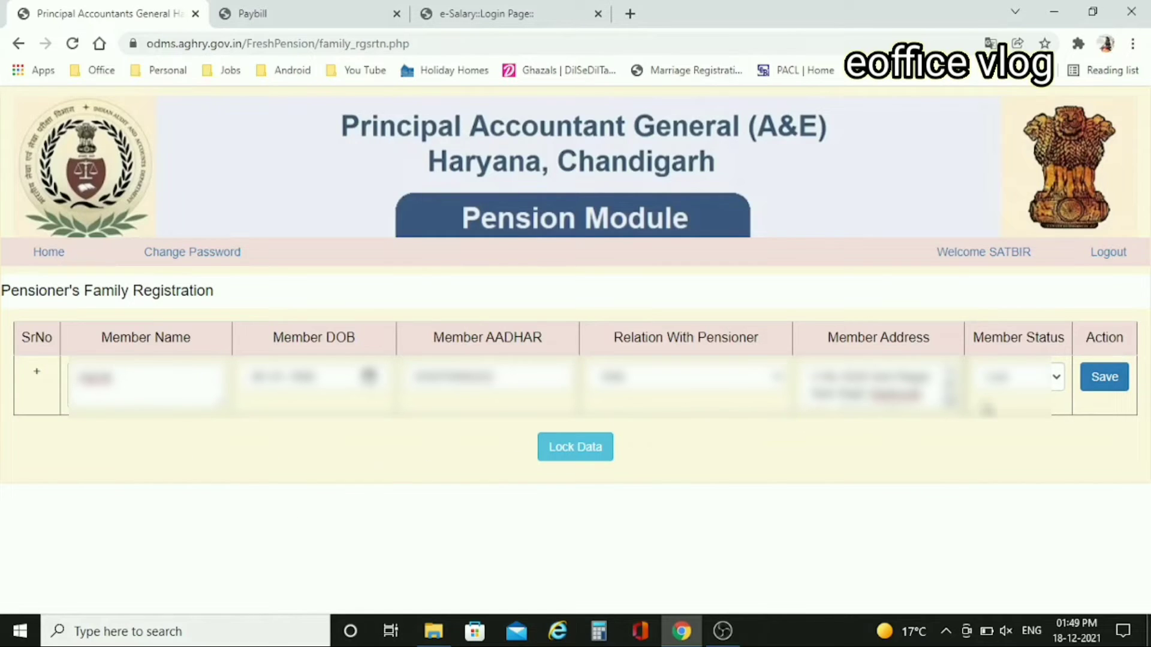
- Set the member status and save two family members' details
click(1055, 377)
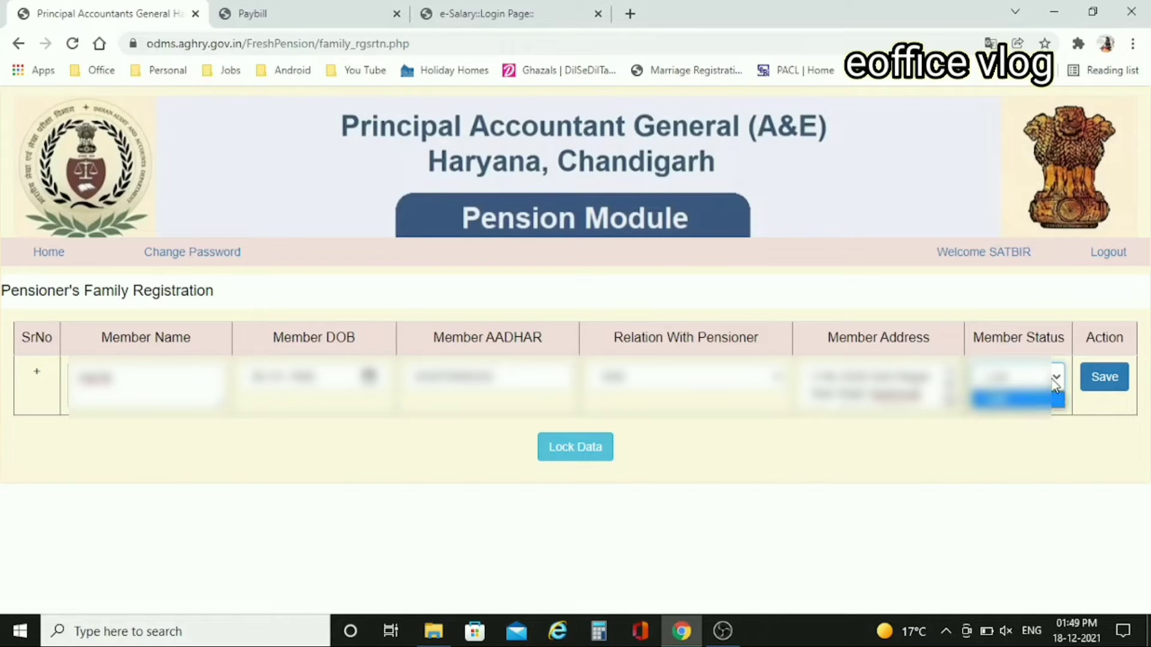
click(1055, 378)
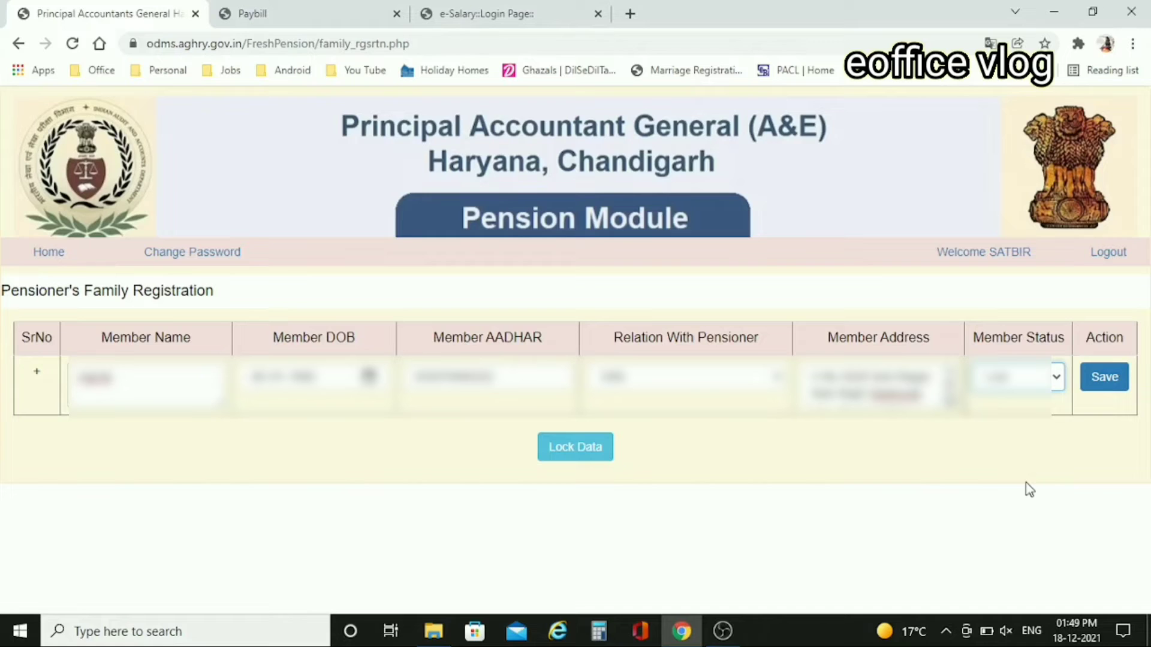
click(1104, 377)
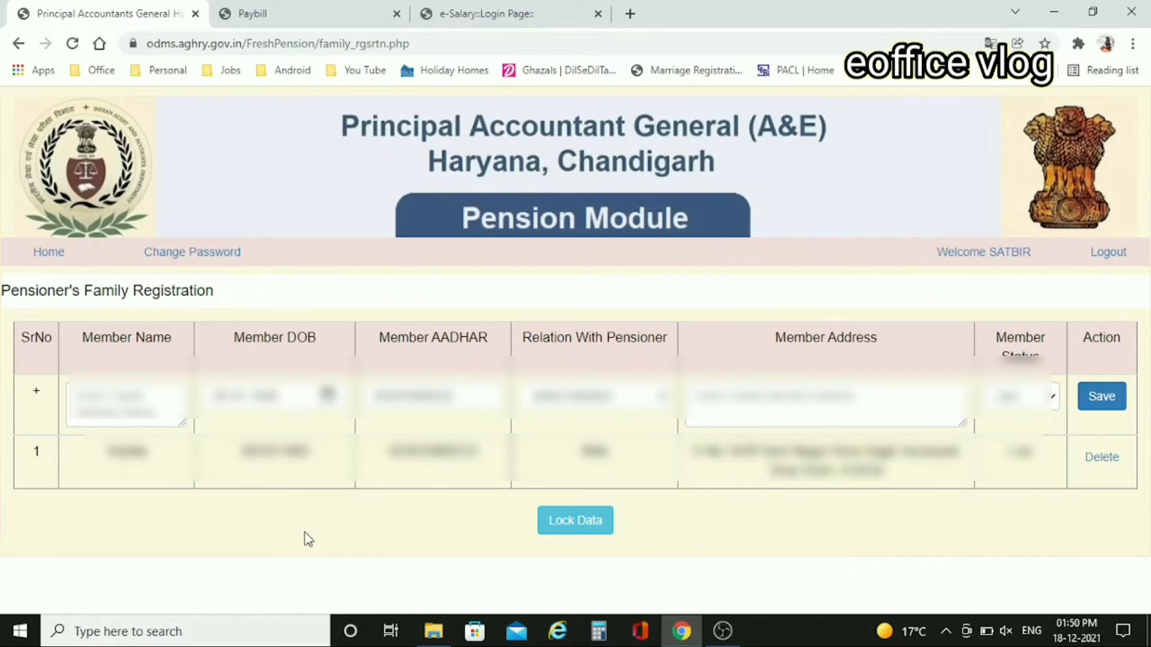
click(139, 410)
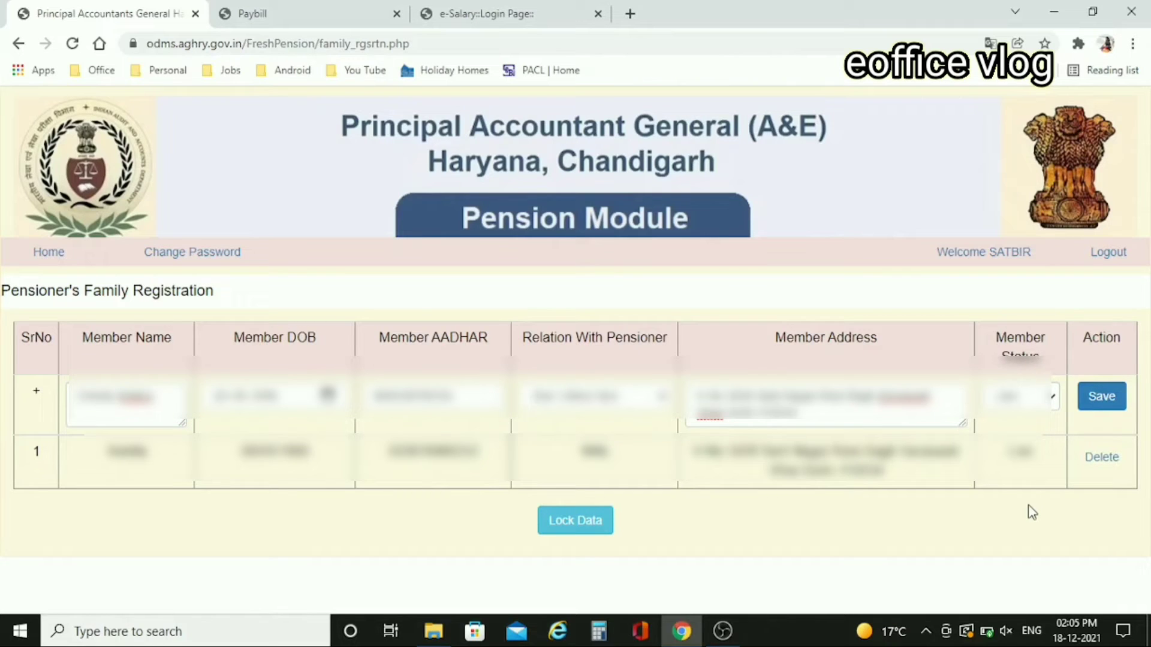
click(1099, 407)
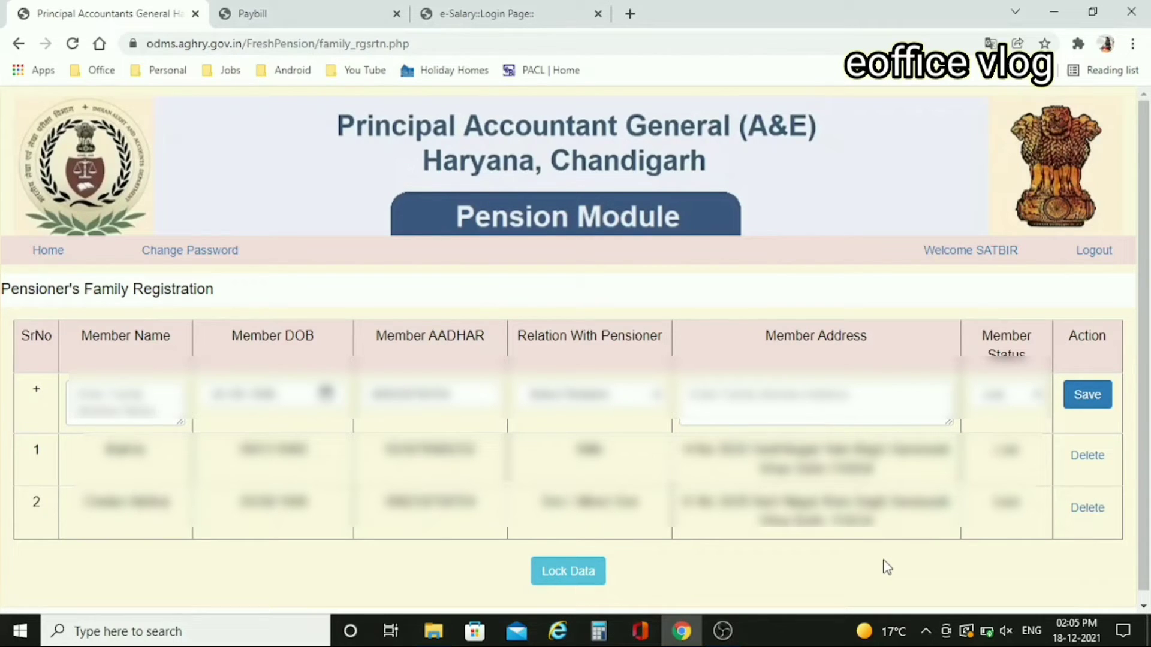
- Lock the family registration data, acknowledge the alert, and open Step-3 Nominee Registration
scroll(887, 568, down, 1)
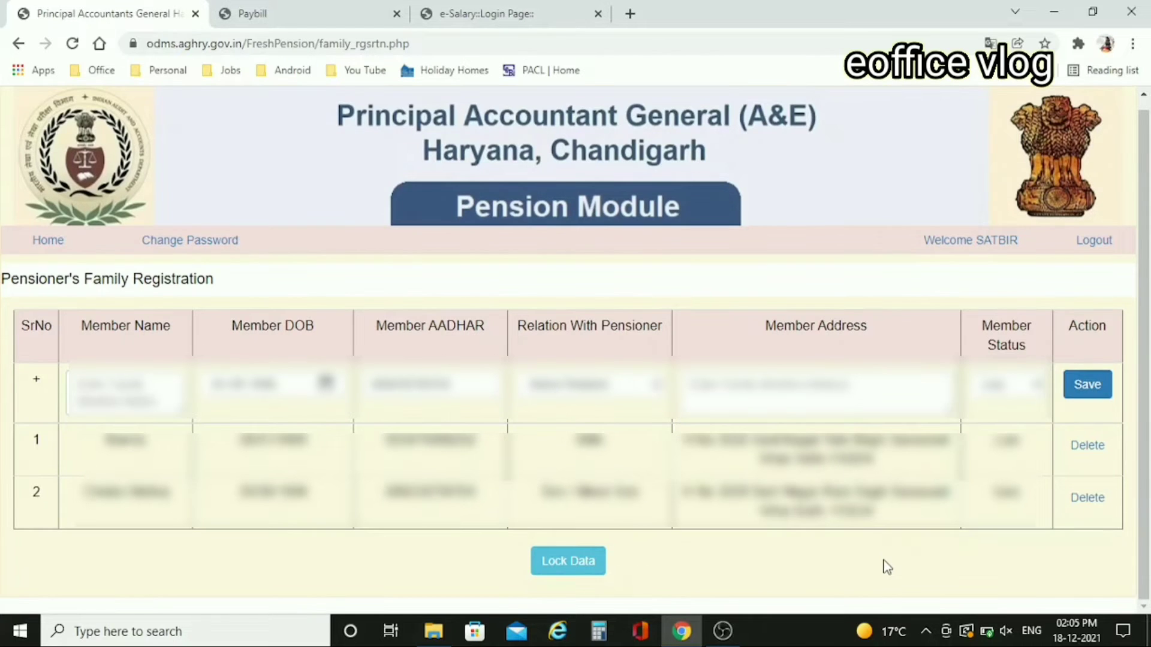
click(568, 562)
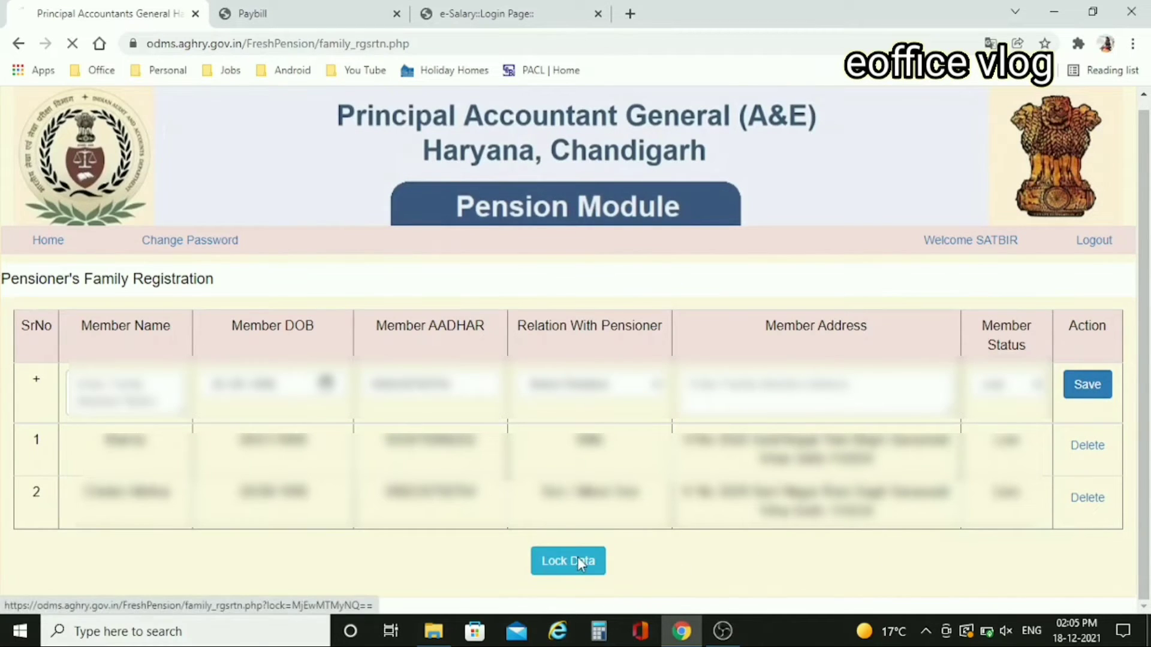
click(727, 139)
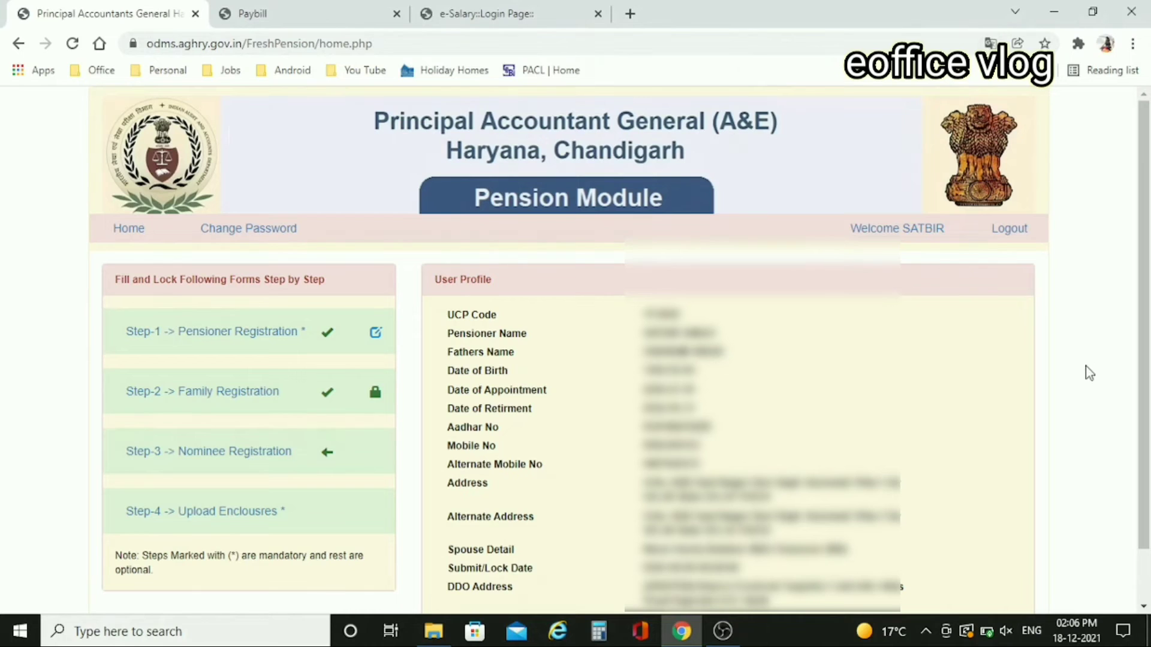
scroll(1089, 373, down, 1)
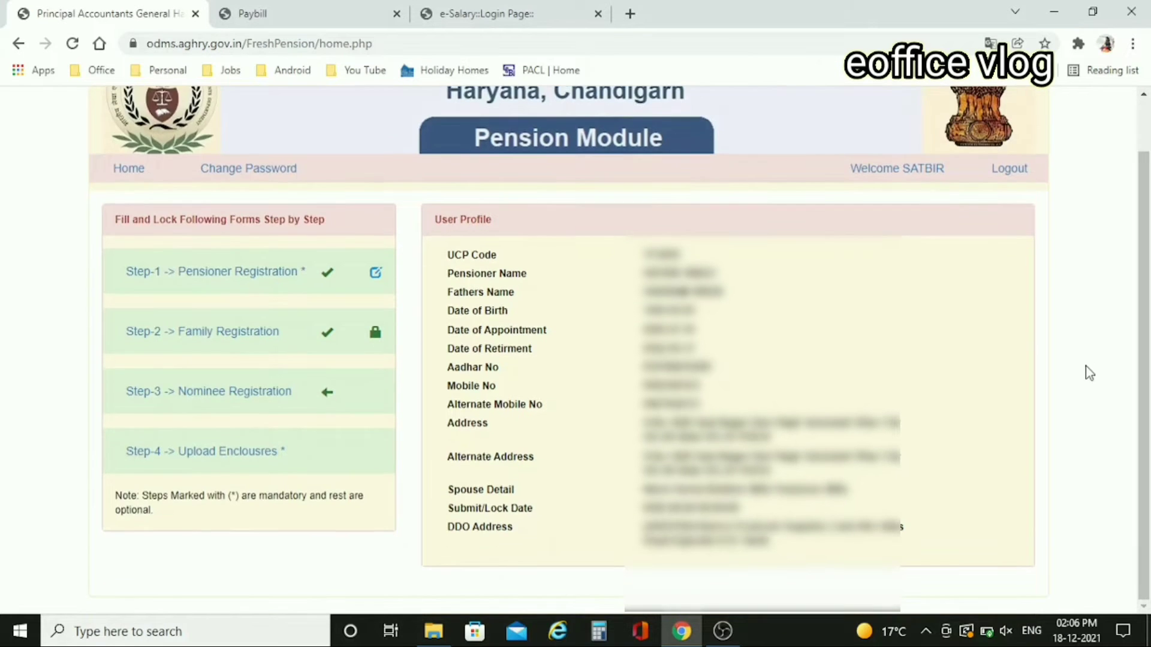
click(254, 402)
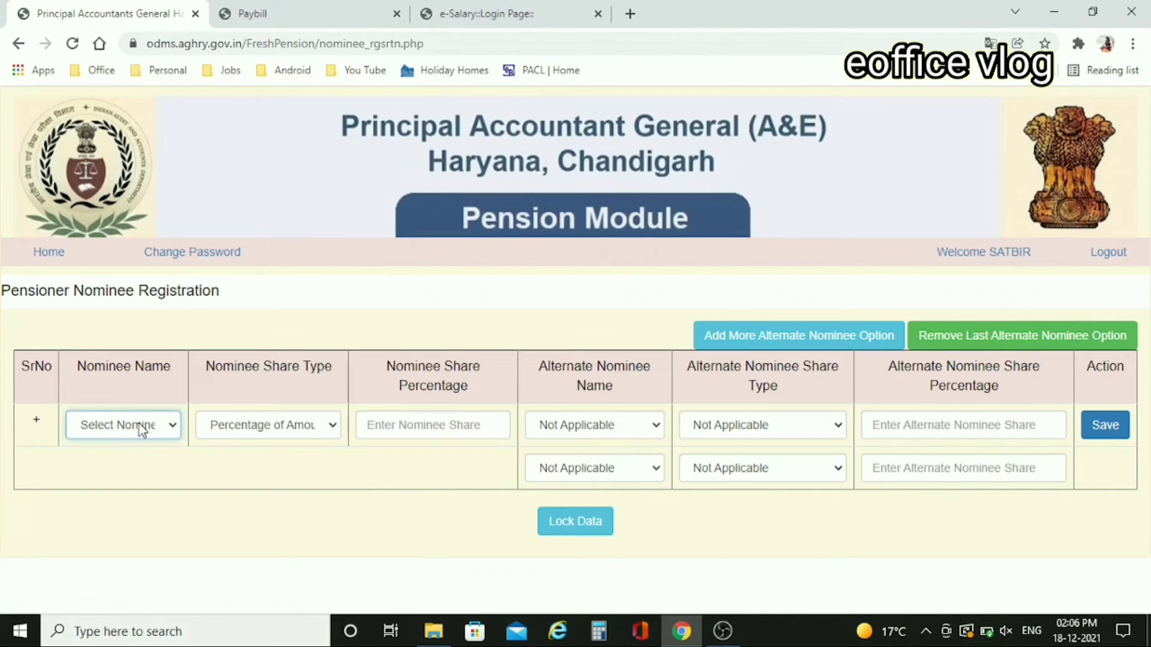
- Choose the nominee from family members with a 100 Percentage of Amount share
click(173, 430)
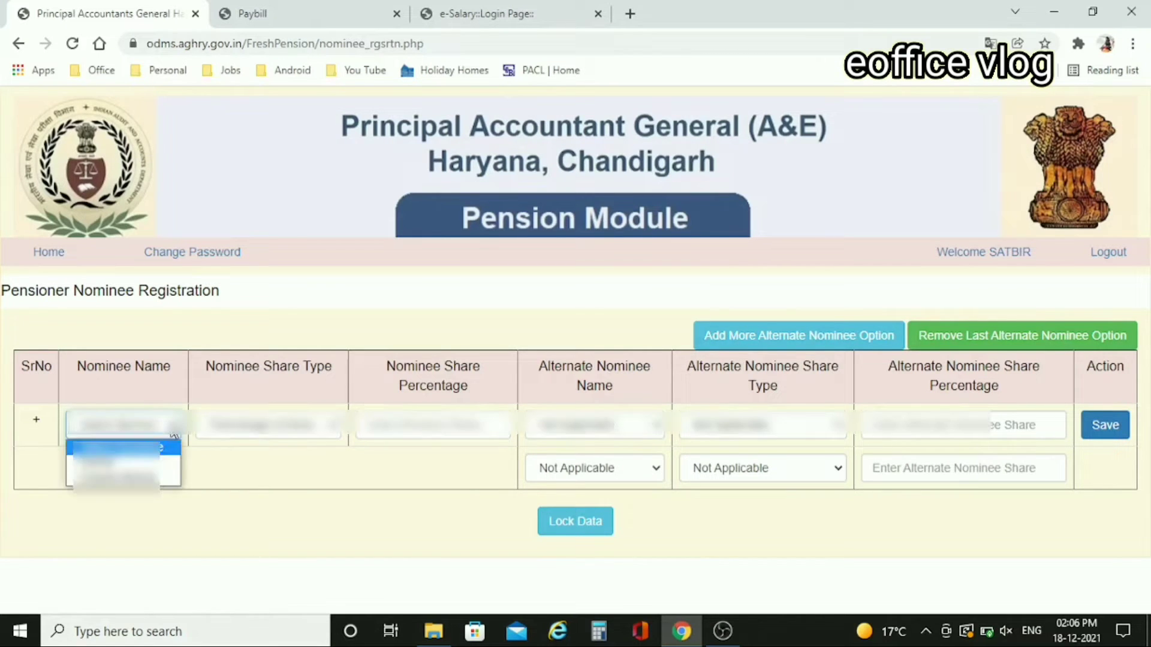
click(109, 461)
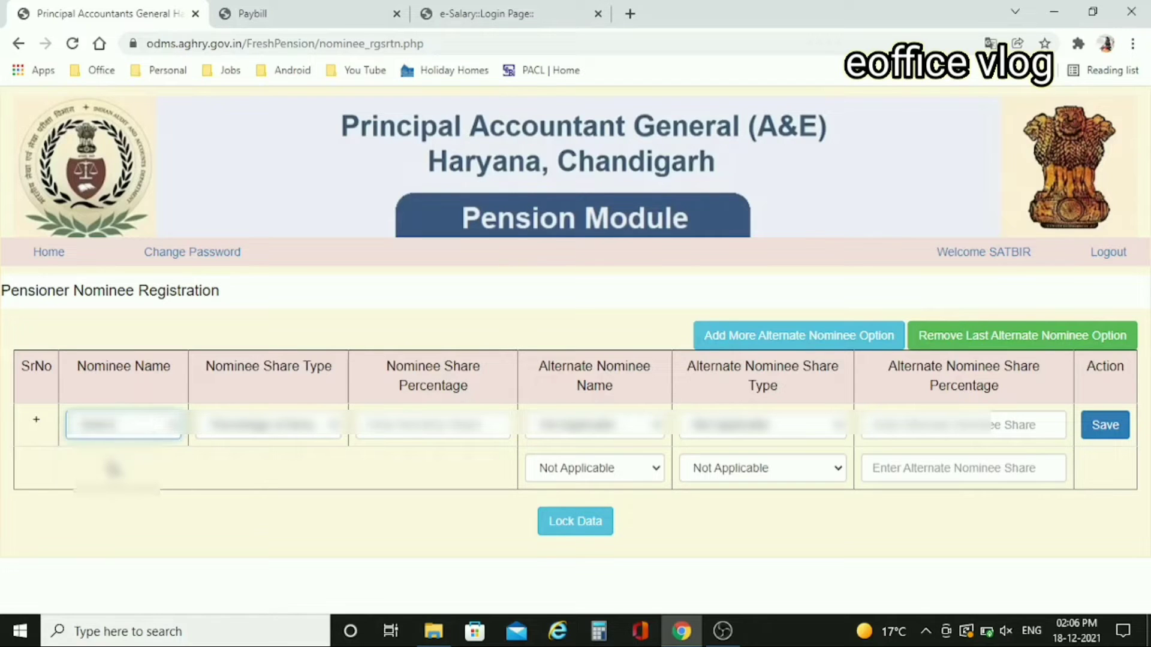
click(325, 492)
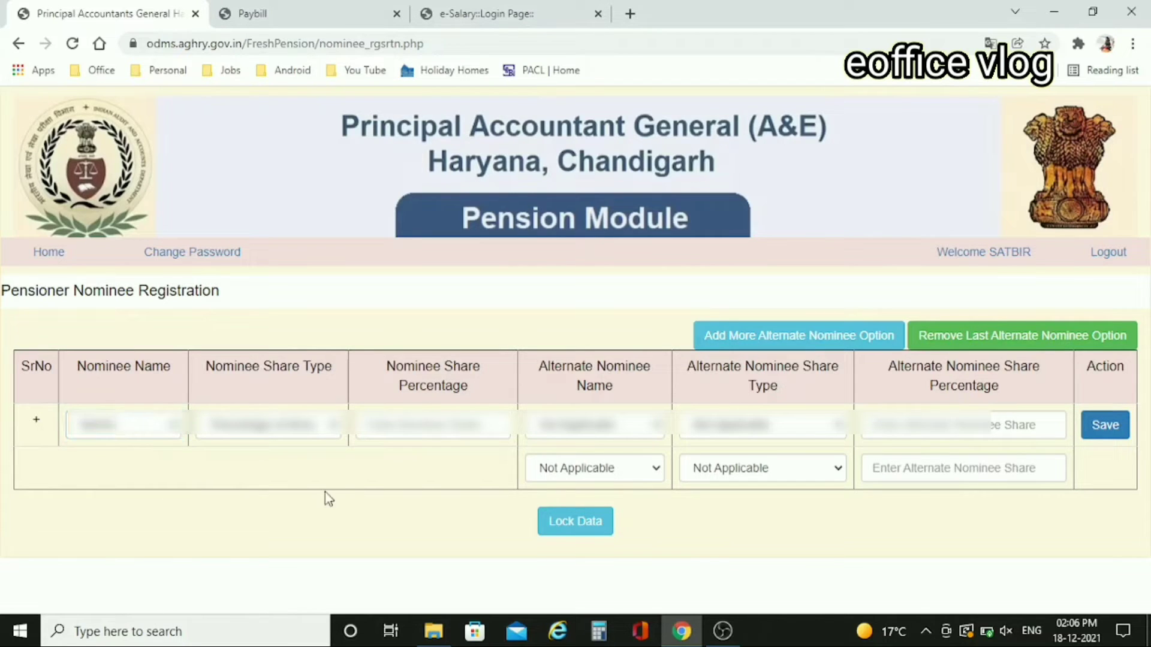
click(333, 437)
click(331, 446)
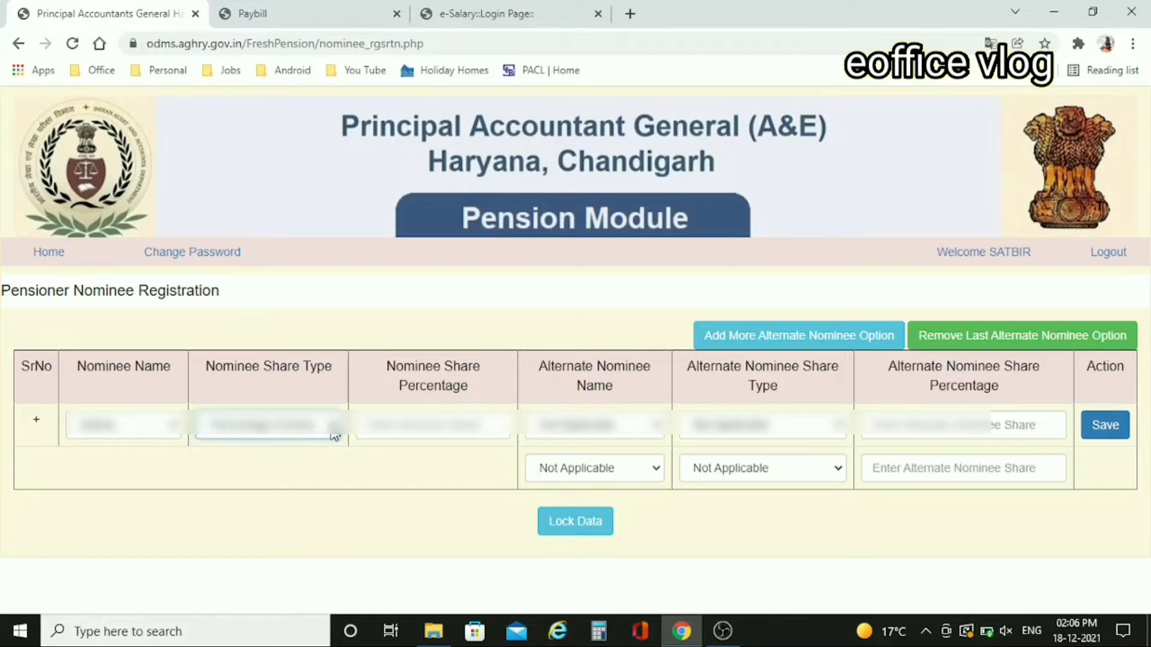
click(425, 436)
text(100)
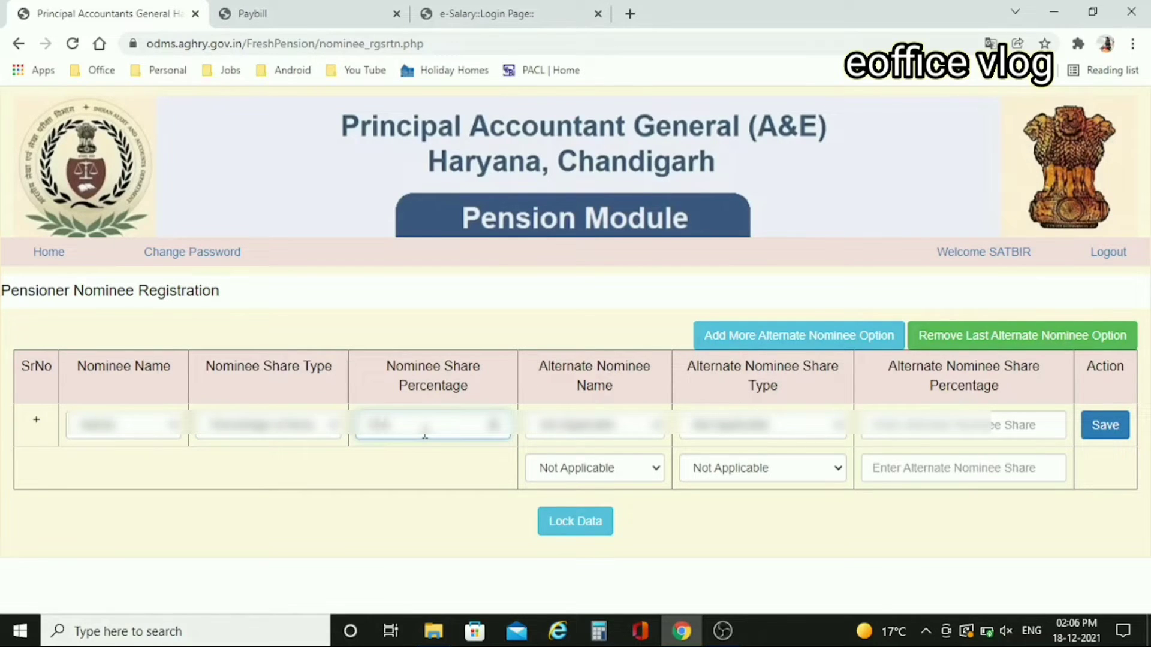
click(442, 474)
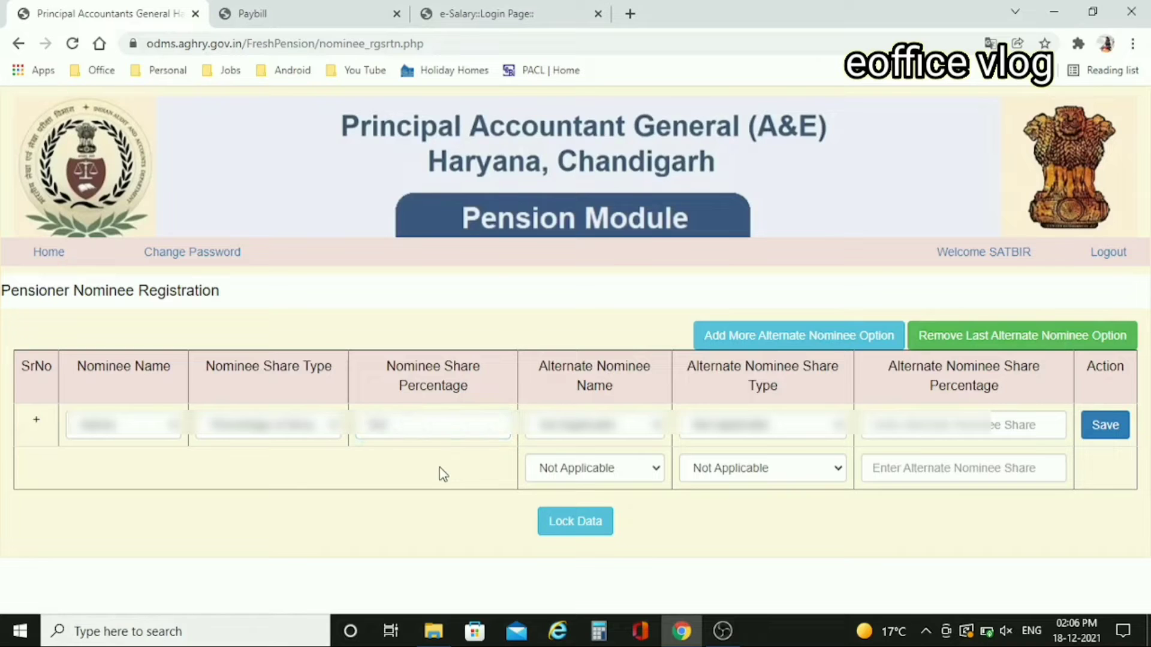
- Add an alternate nominee with a 100 Percentage of Amount share and save the entry
click(652, 438)
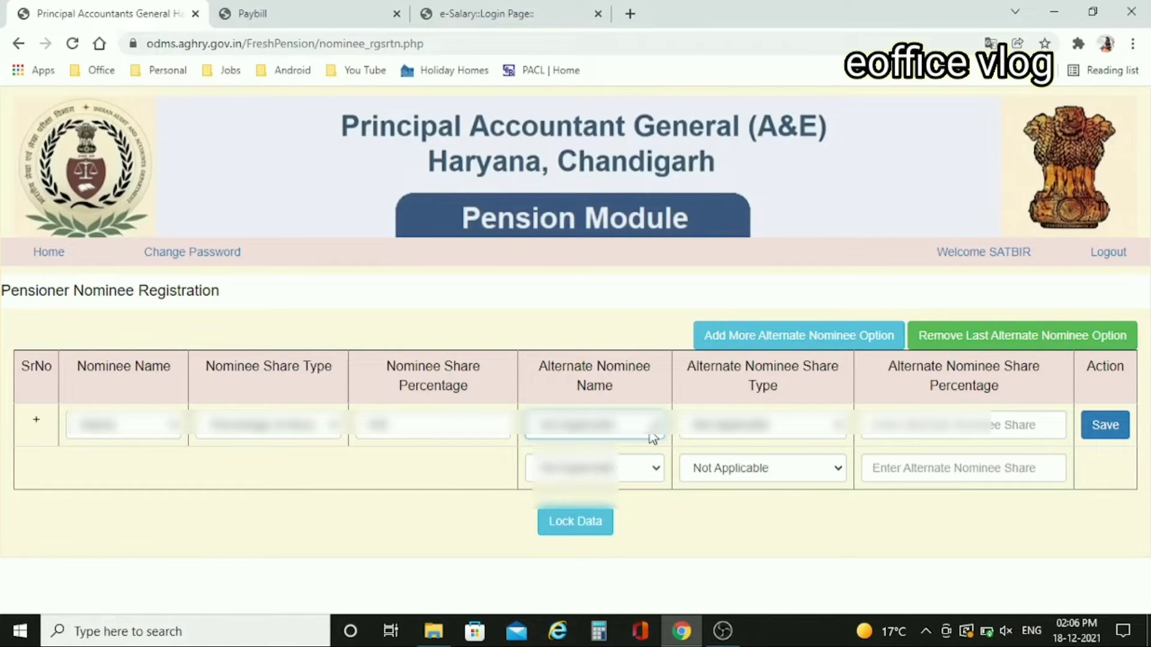
click(653, 438)
click(590, 478)
click(771, 436)
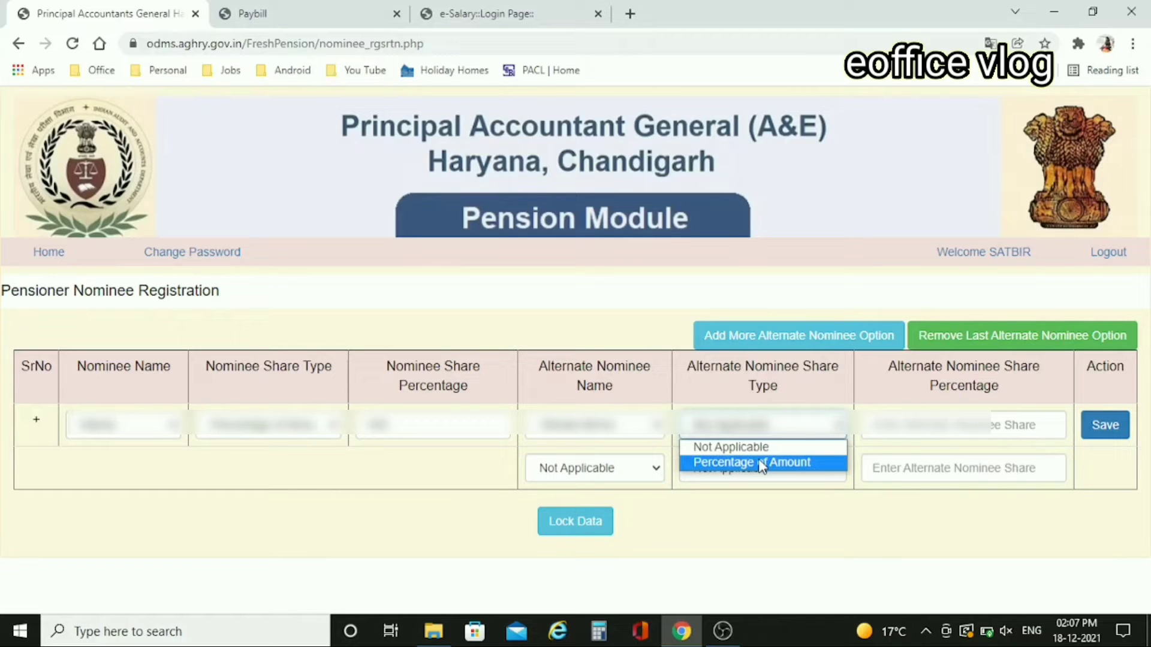
click(760, 463)
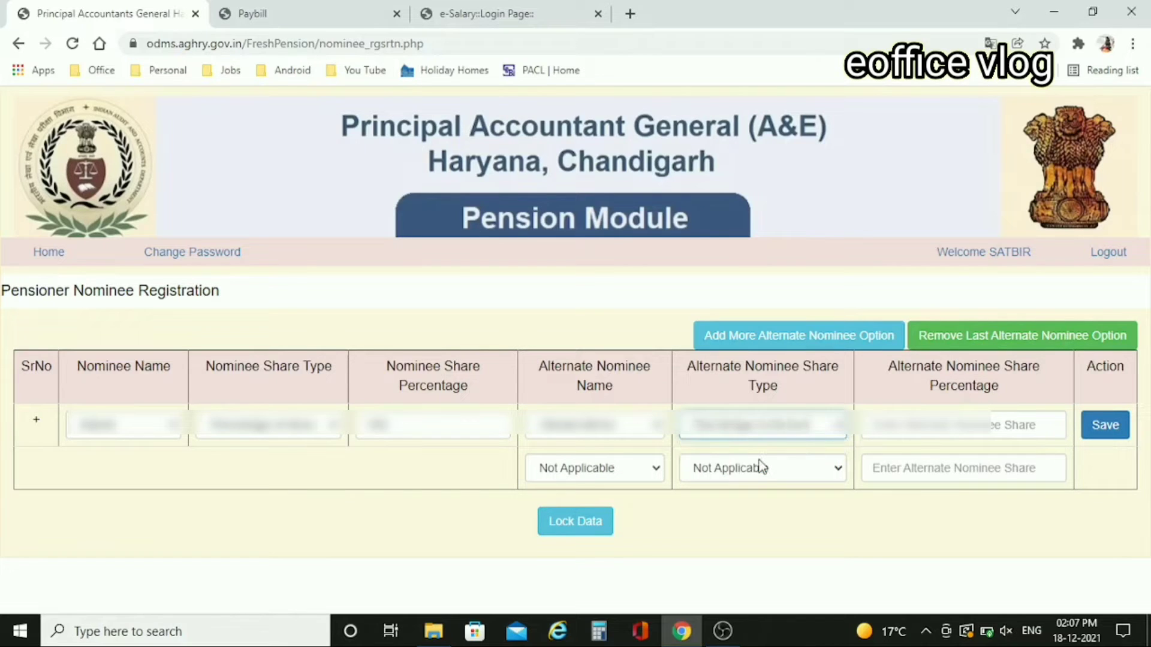
click(957, 426)
text(100)
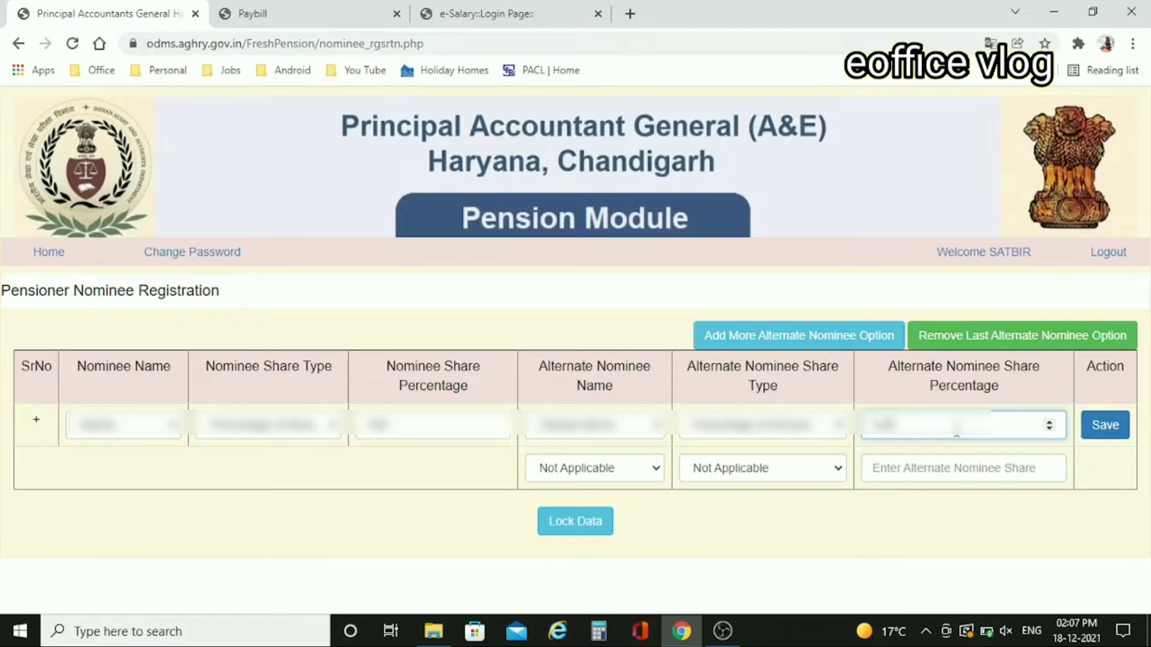
click(898, 574)
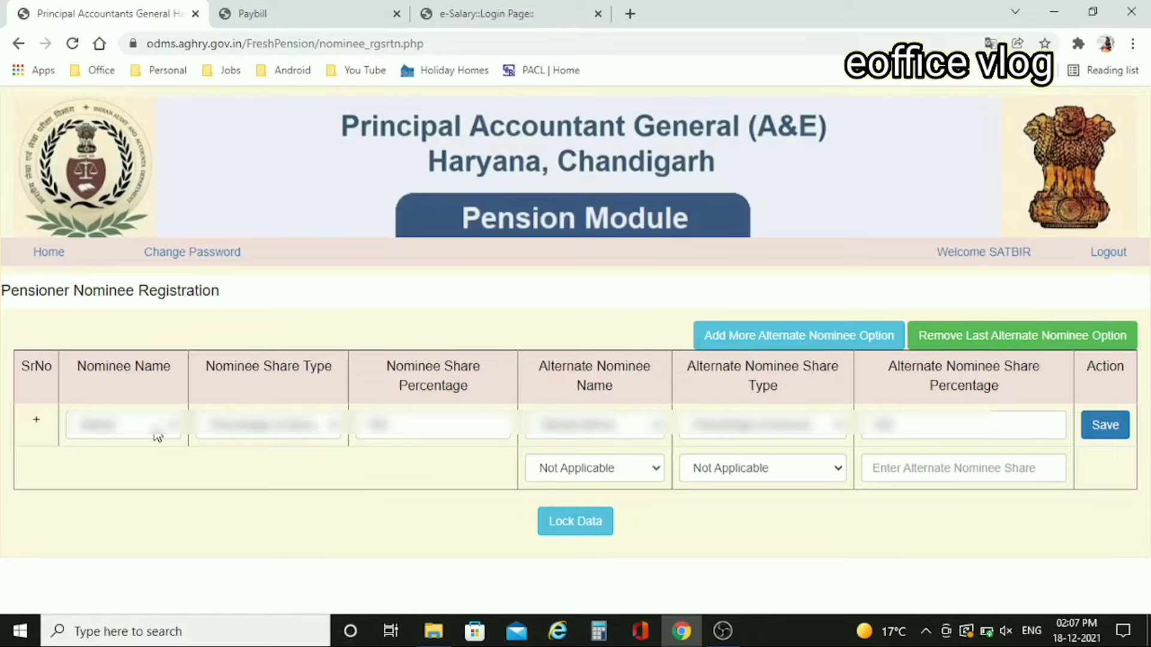
click(1110, 433)
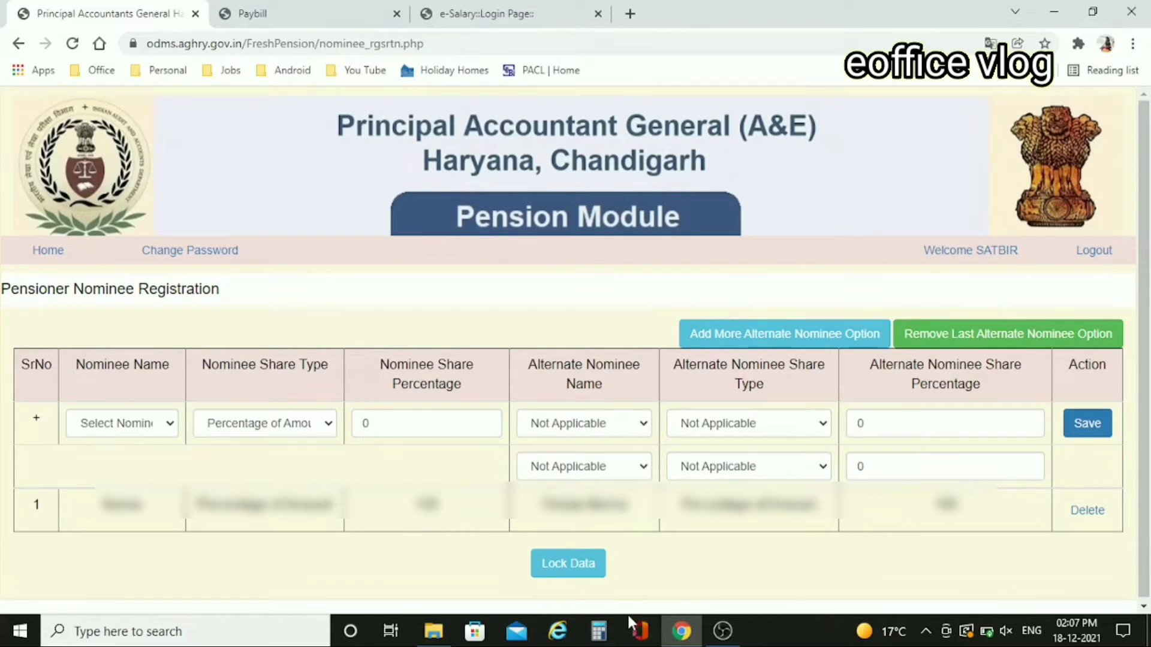
- Lock the nominee data, confirm the alert, and open Step-4 Upload Enclosures
click(591, 573)
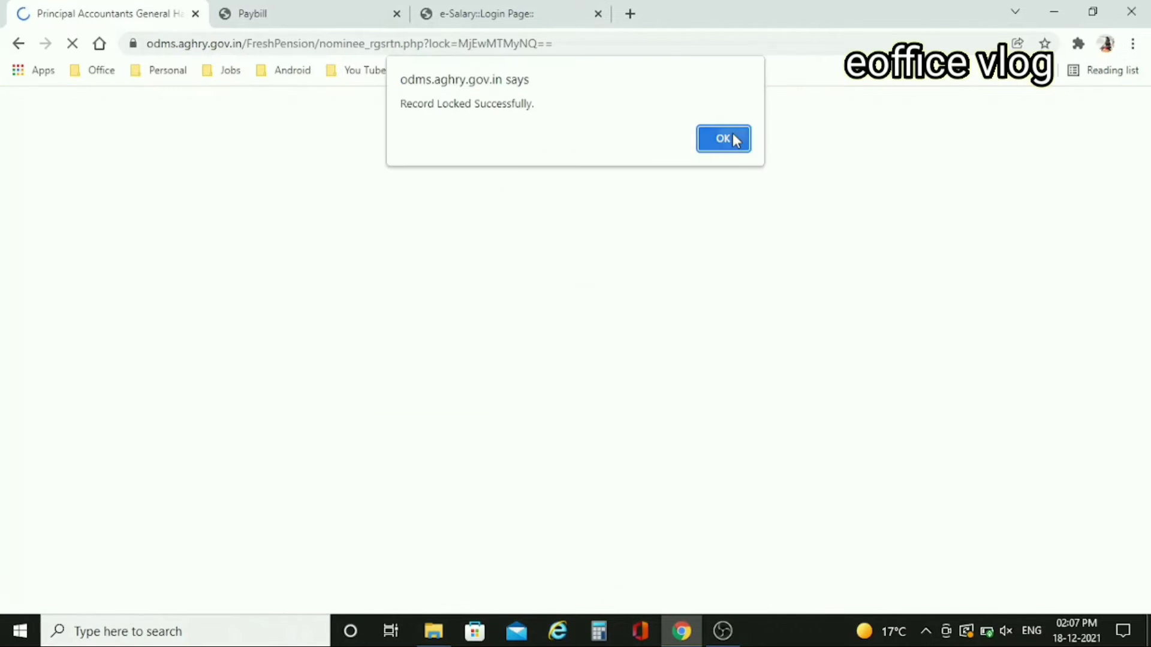
click(725, 139)
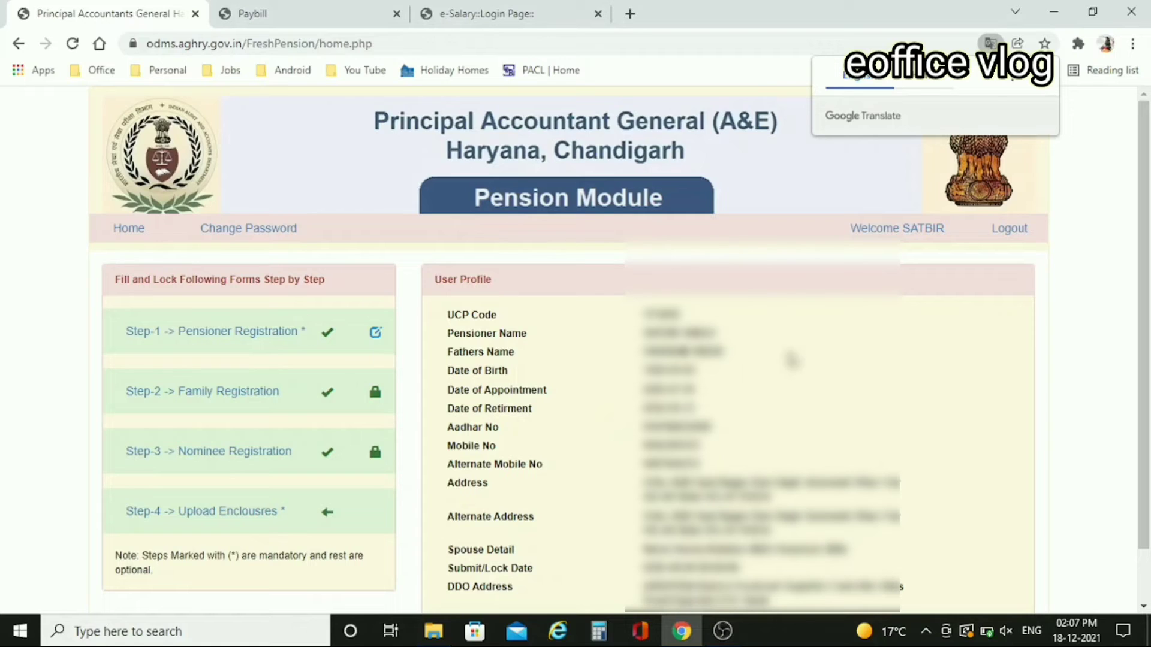
click(1041, 76)
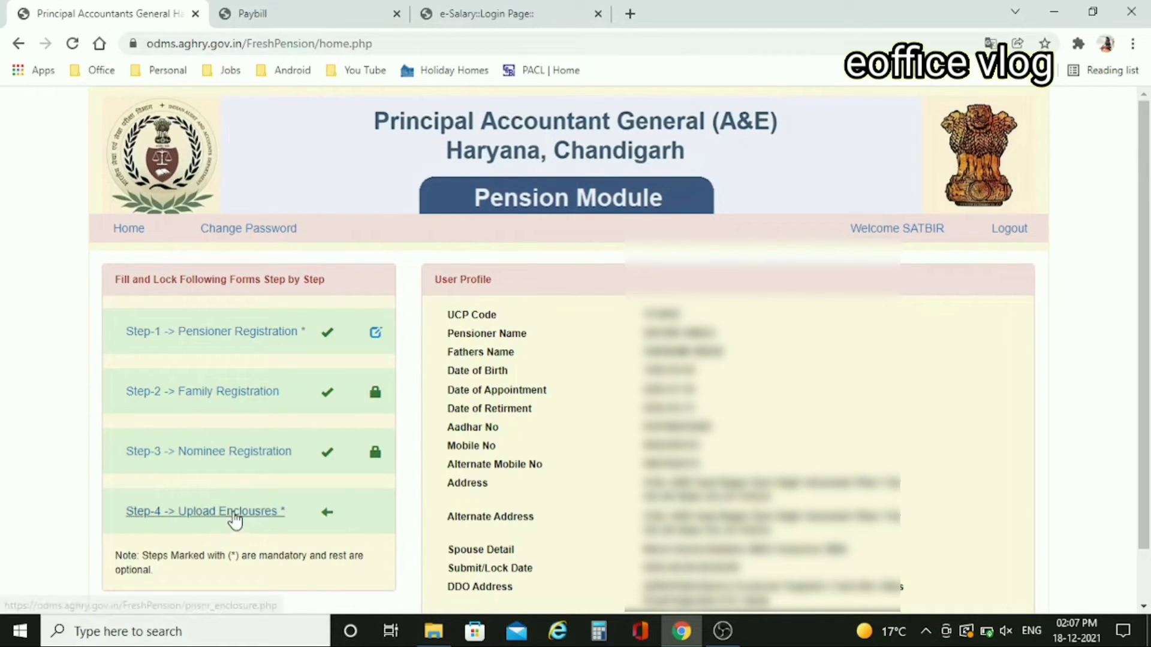
click(235, 518)
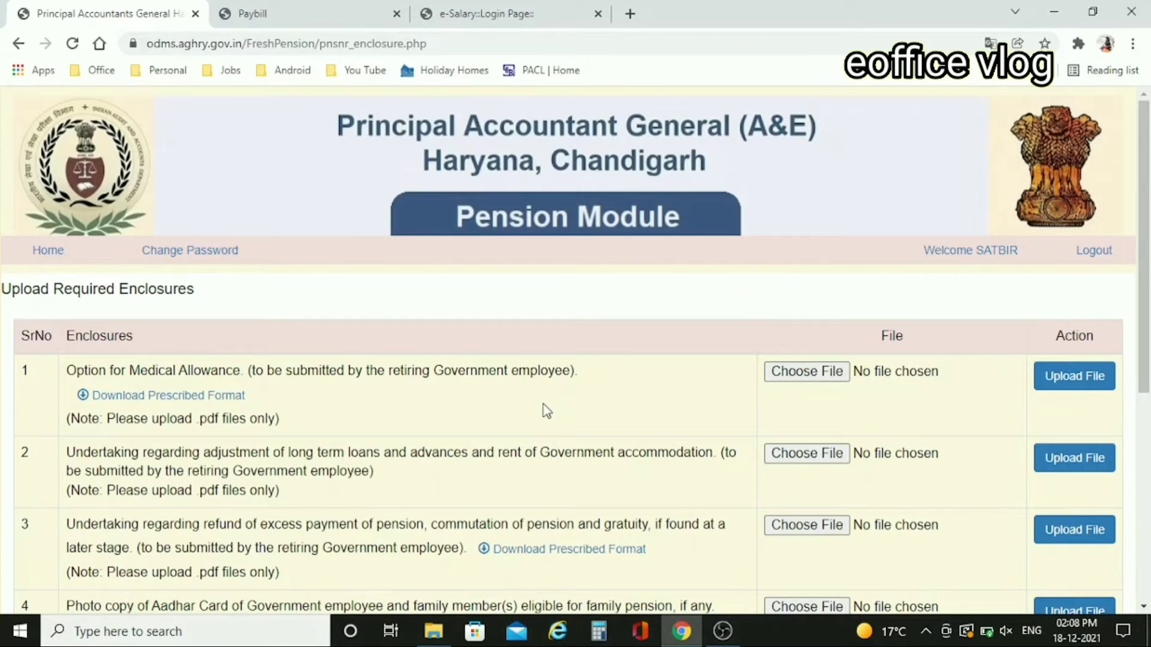
- Scroll through all eight enclosure rows, from the Aadhaar copy to prefilled Forms Pen-2 and Pen-1
scroll(547, 411, down, 1)
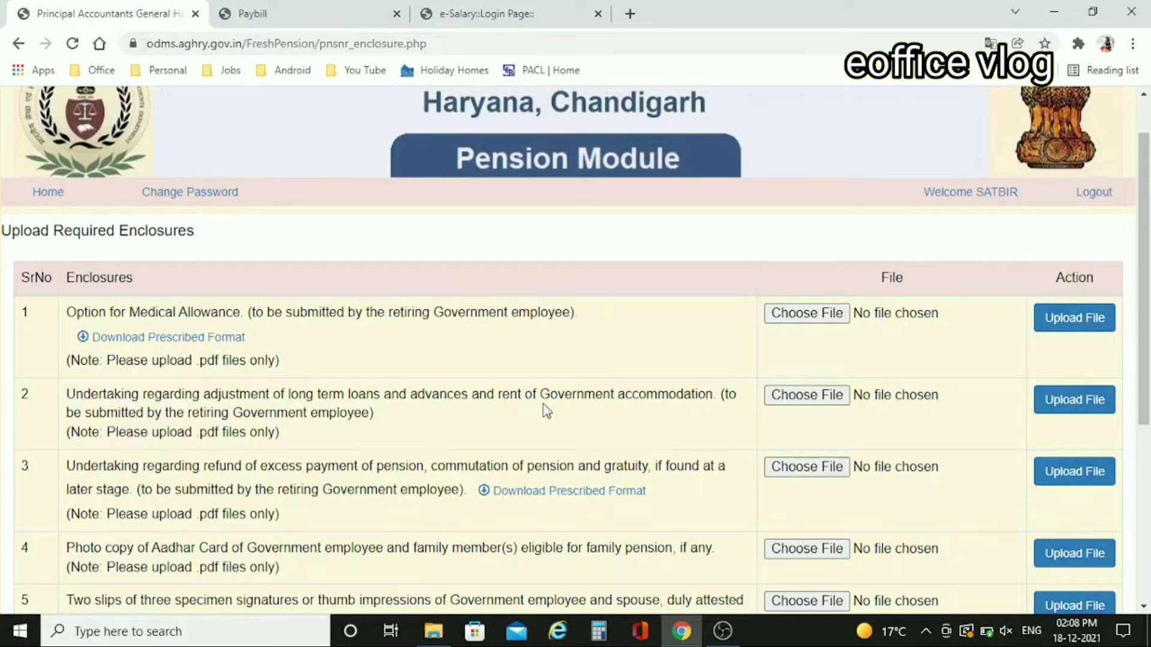
scroll(546, 411, down, 1)
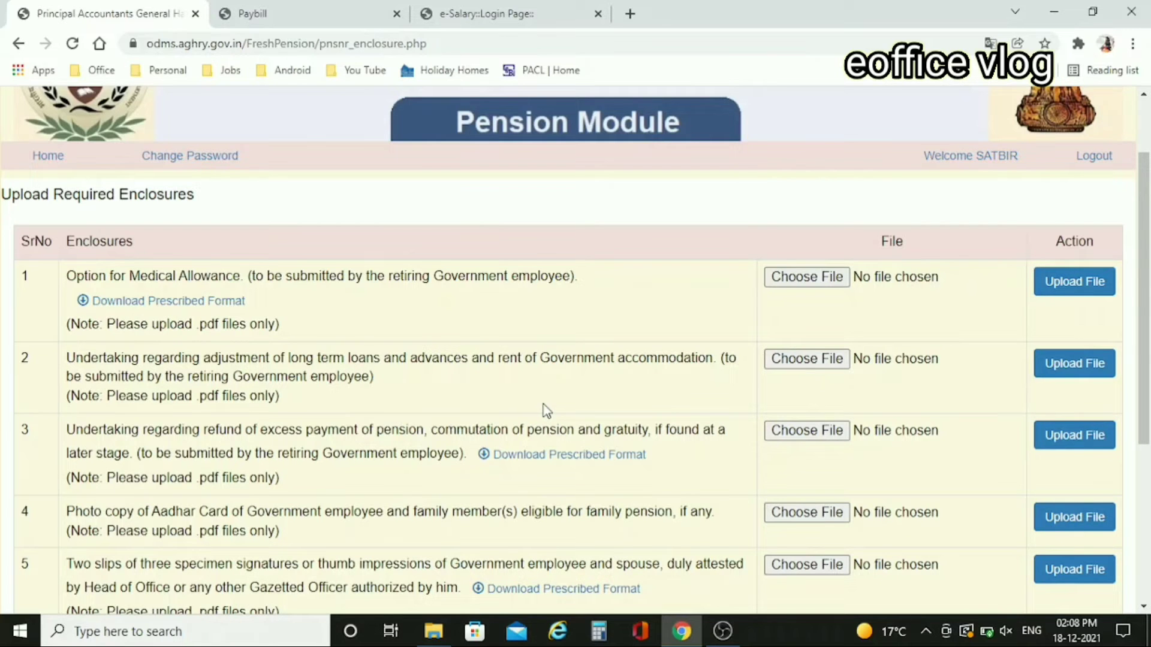
scroll(546, 411, down, 1)
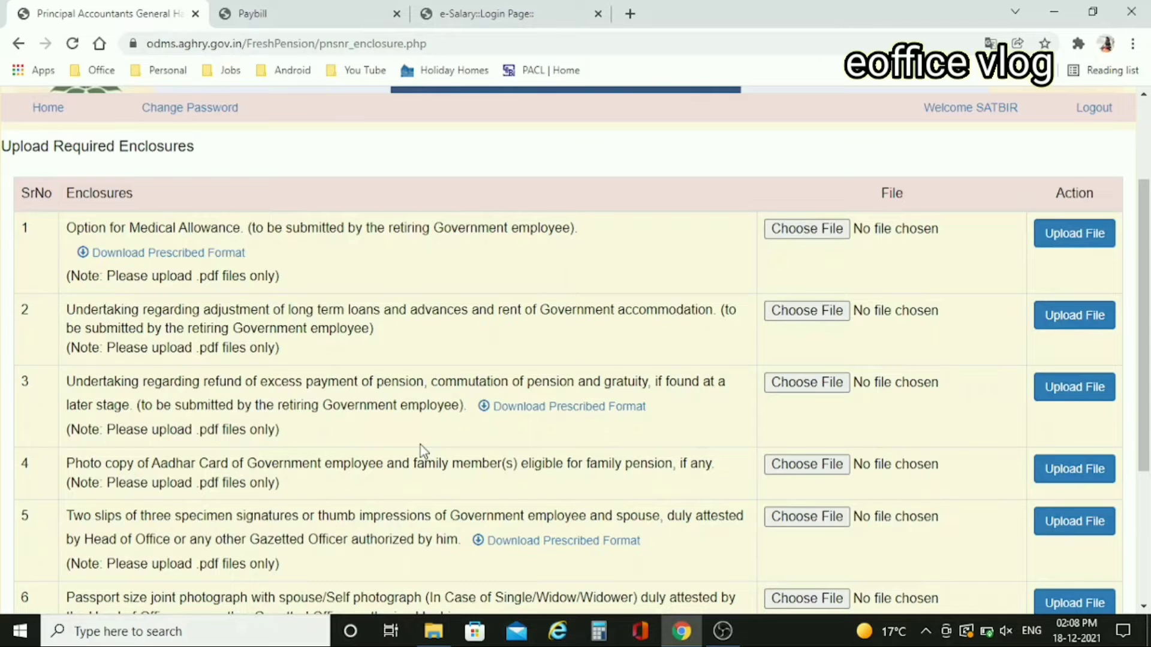
scroll(419, 445, down, 2)
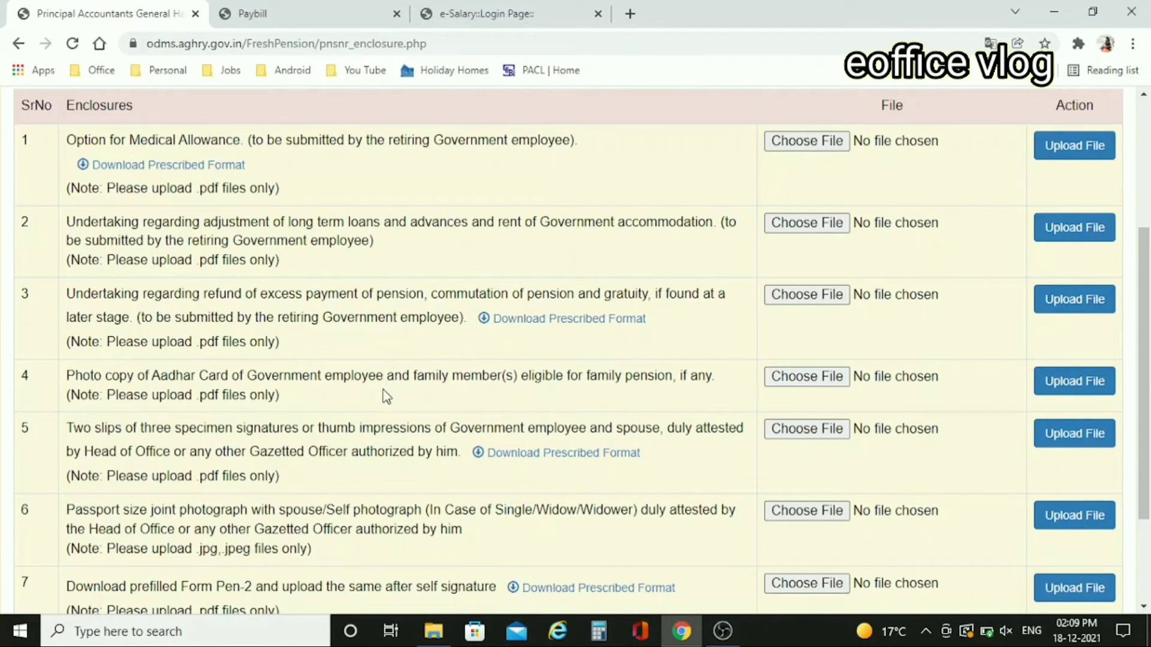
scroll(387, 397, down, 1)
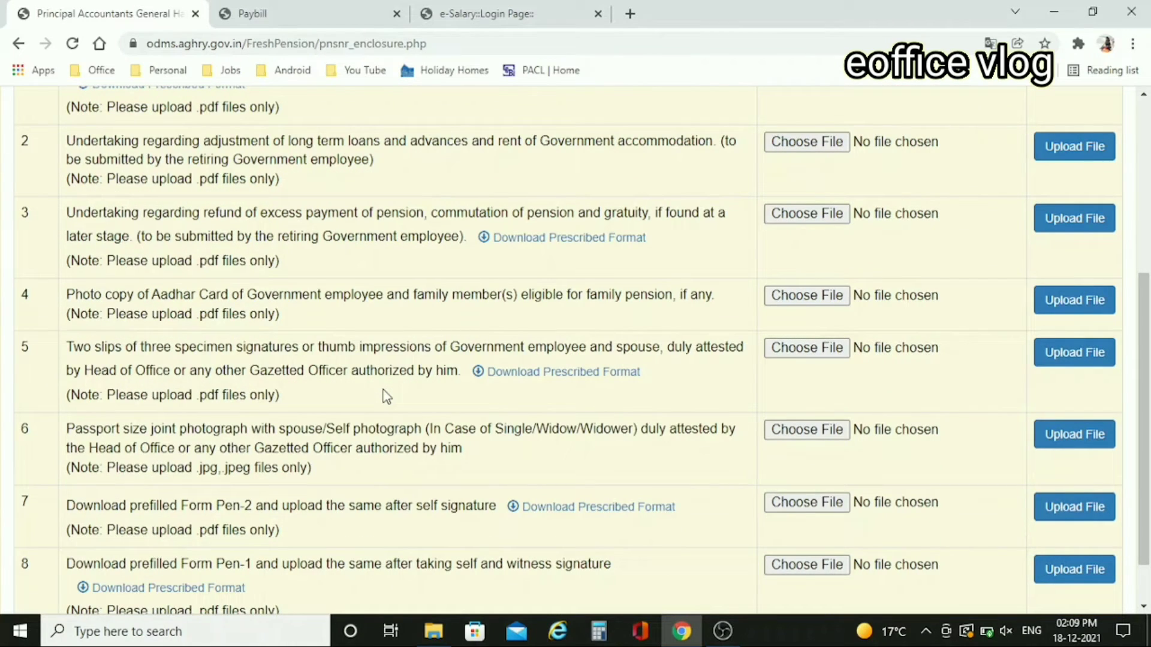
scroll(386, 397, down, 1)
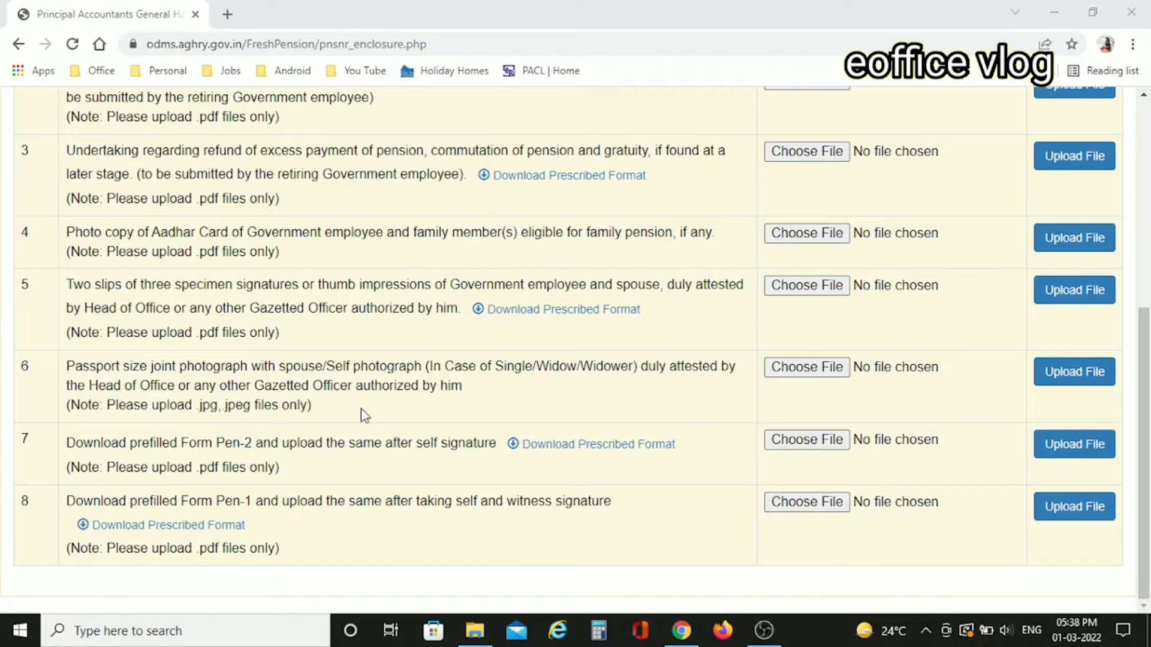
scroll(365, 409, up, 3)
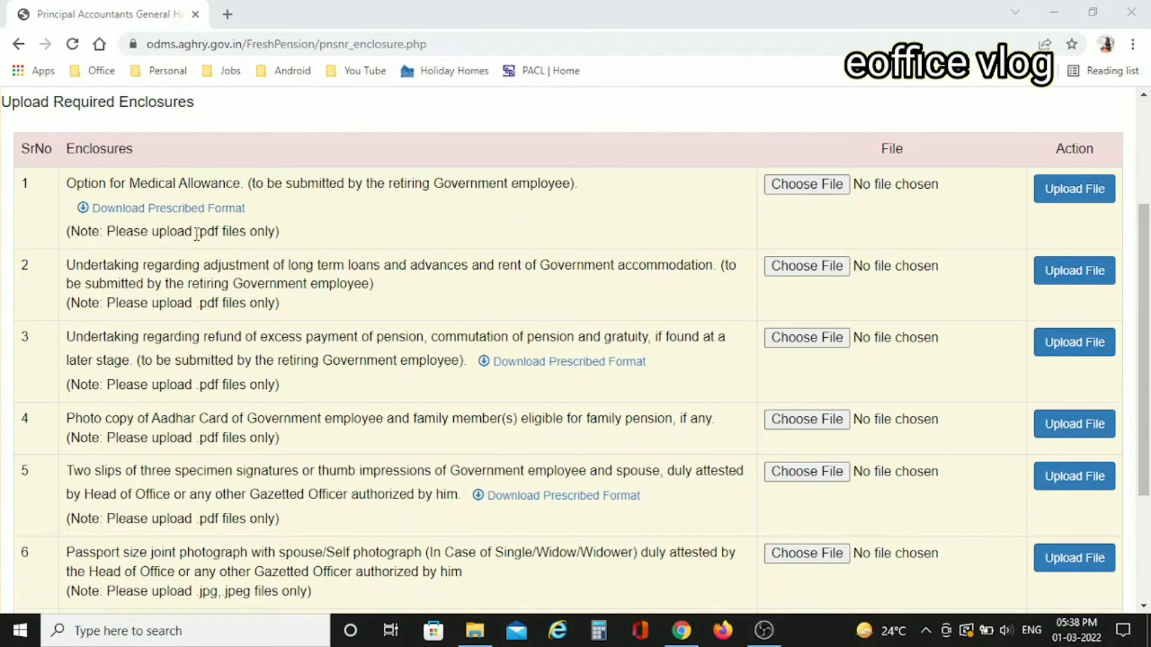
drag(197, 234, 247, 234)
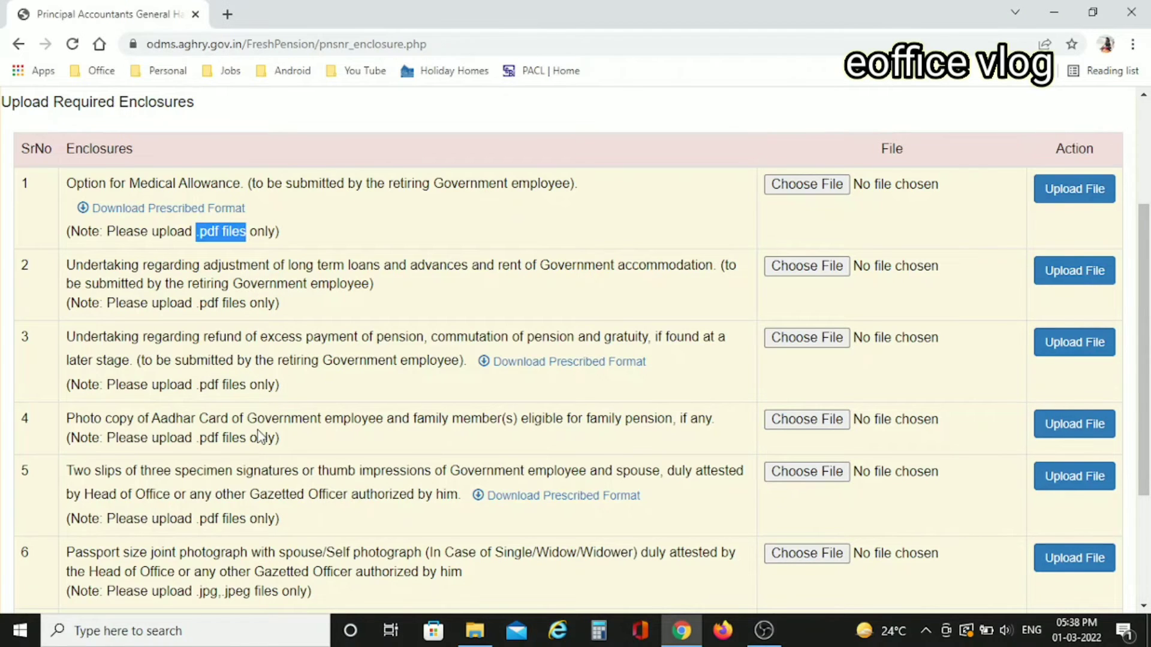
scroll(258, 436, down, 3)
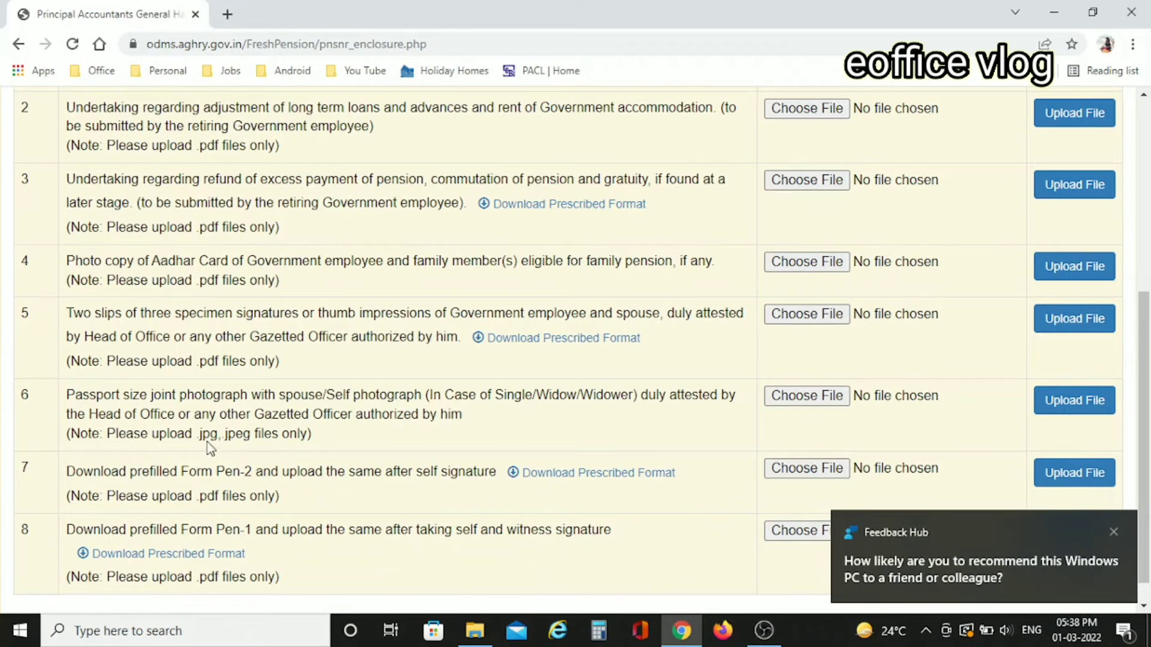
drag(203, 438, 271, 435)
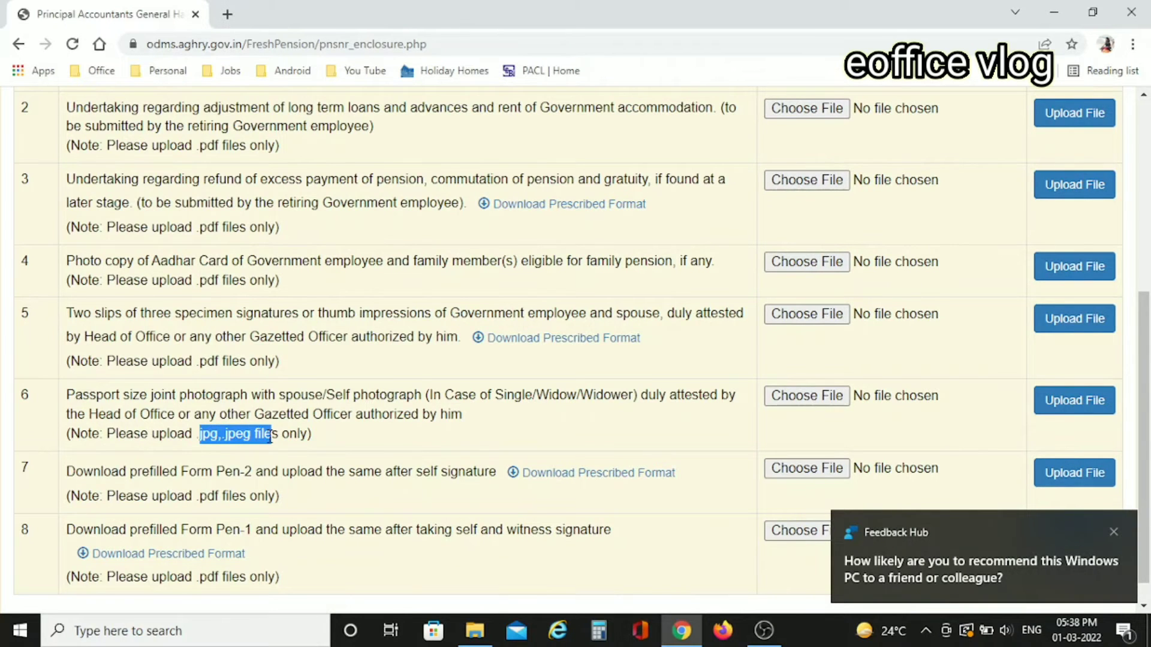
scroll(376, 432, up, 3)
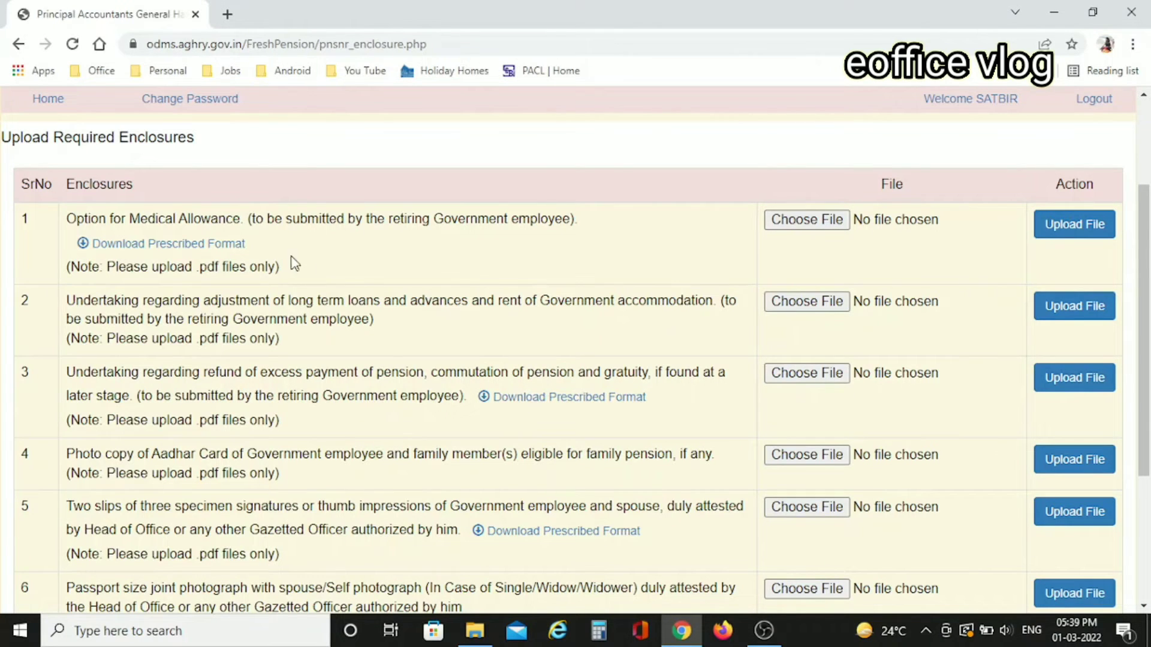
- Download and view the Medical Allowance specimen_medical.pdf, then locate the signed Medical Option.pdf
click(178, 247)
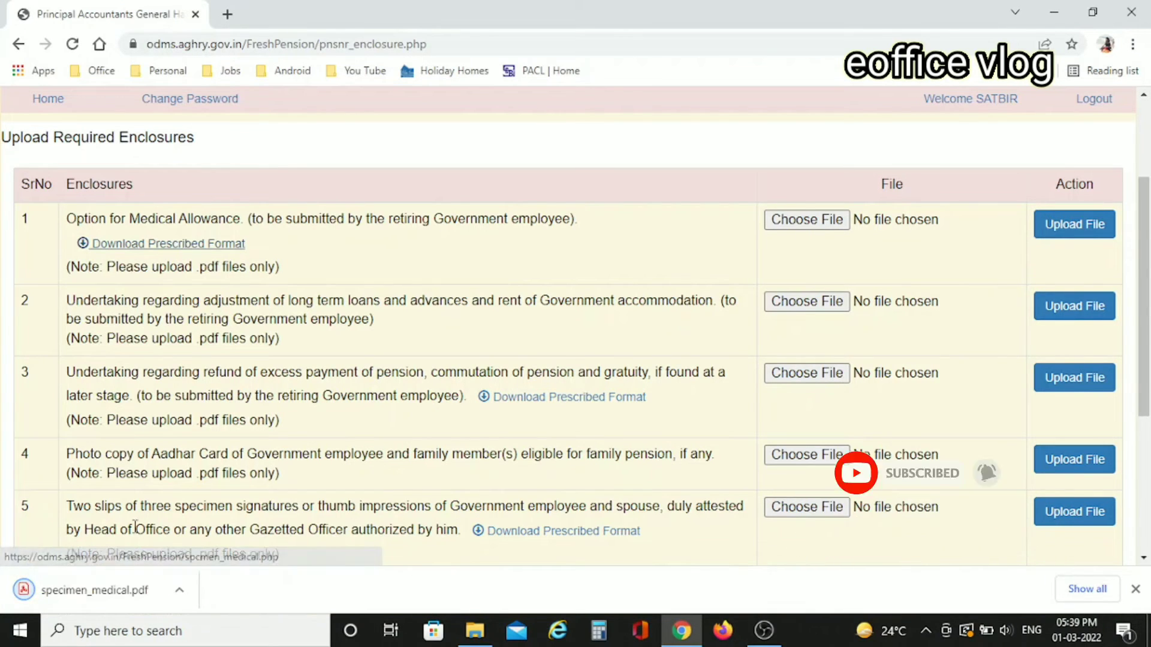
click(83, 592)
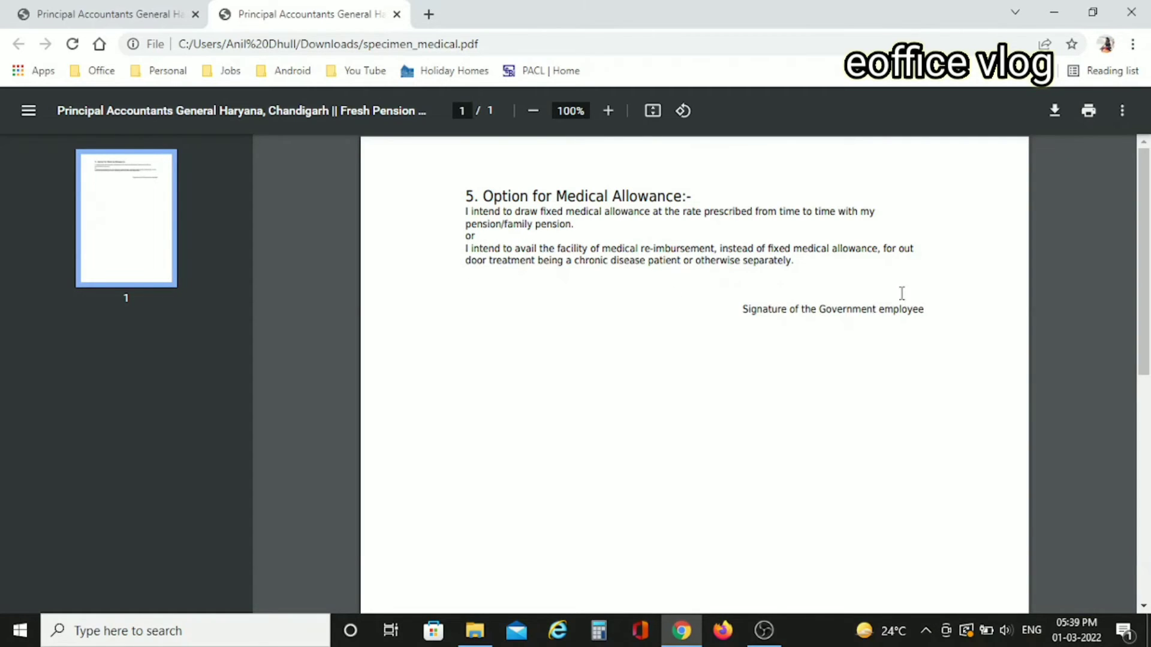
click(397, 13)
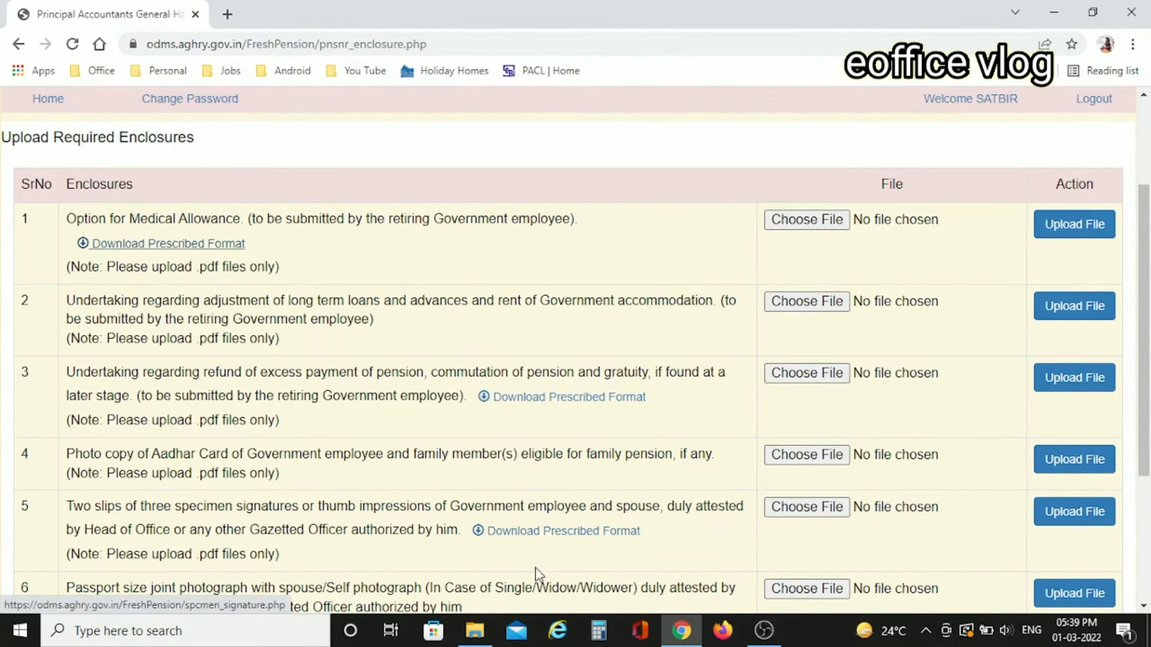
click(474, 630)
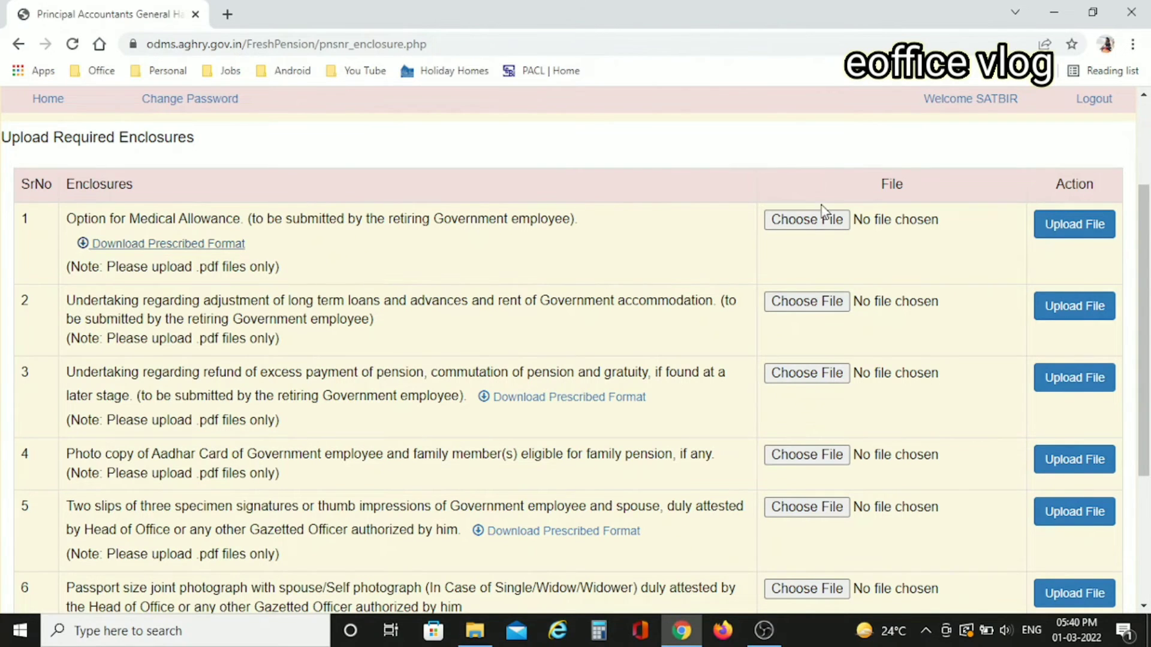
- Begin choosing a file for the row 1 Medical Allowance enclosure
click(807, 222)
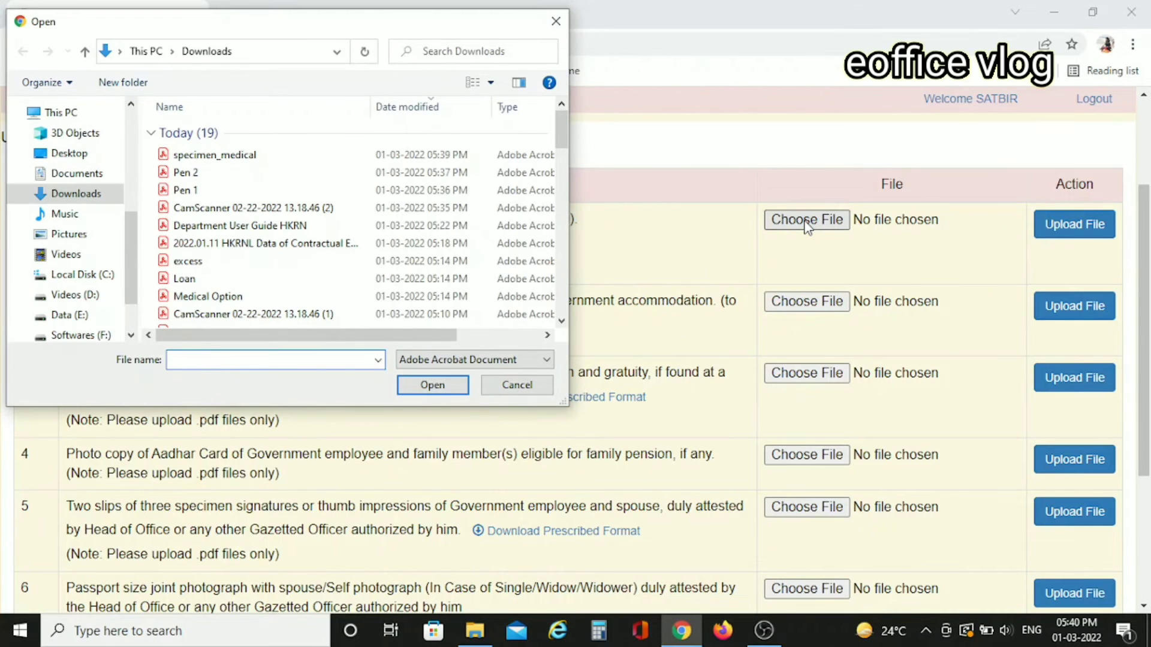
- Attach Medical Option.pdf and upload it as the Medical Allowance enclosure
click(200, 298)
click(433, 385)
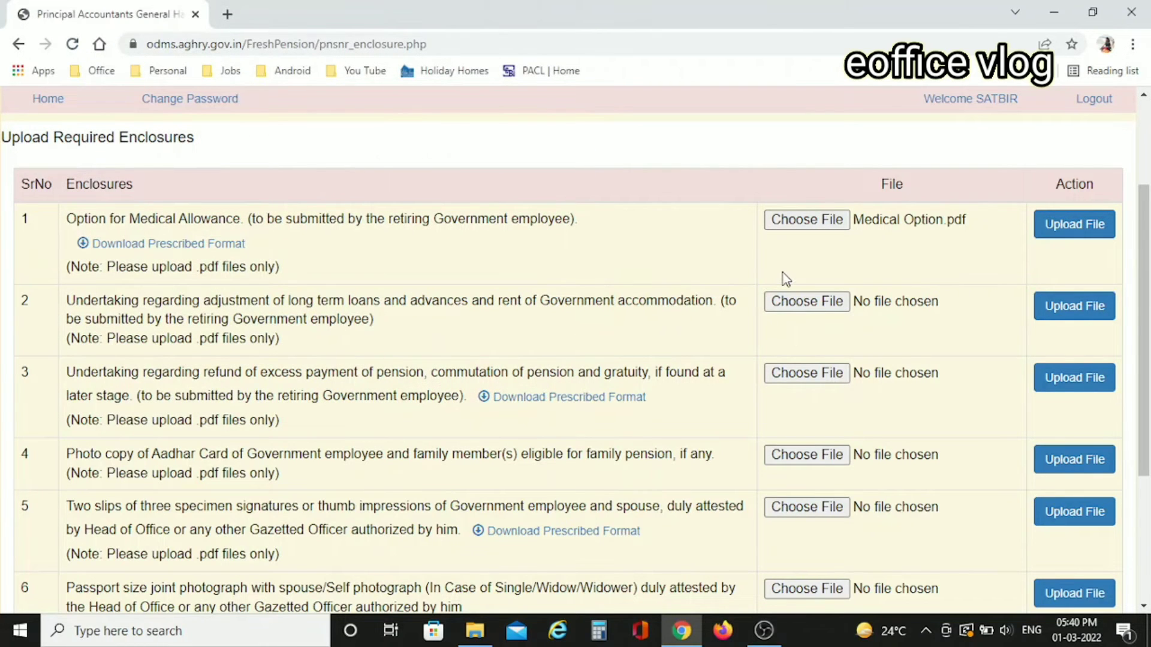
click(1081, 241)
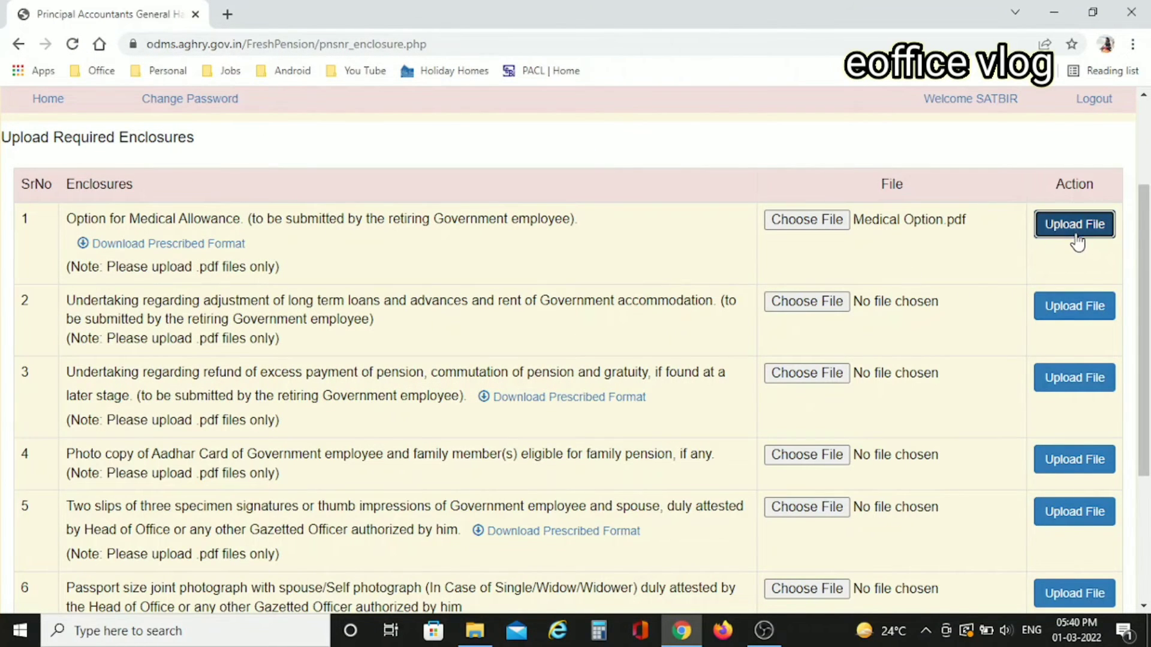
- Scroll the enclosure list back to the pending Pen-2 and Pen-1 rows
scroll(600, 495, down, 6)
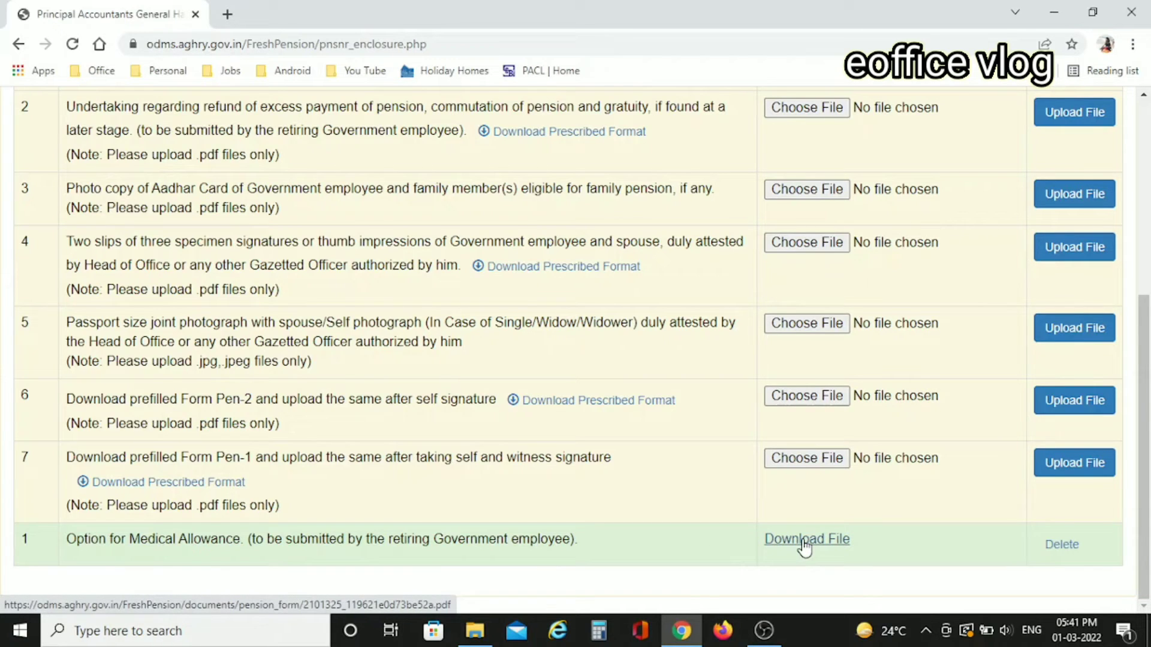
click(1061, 545)
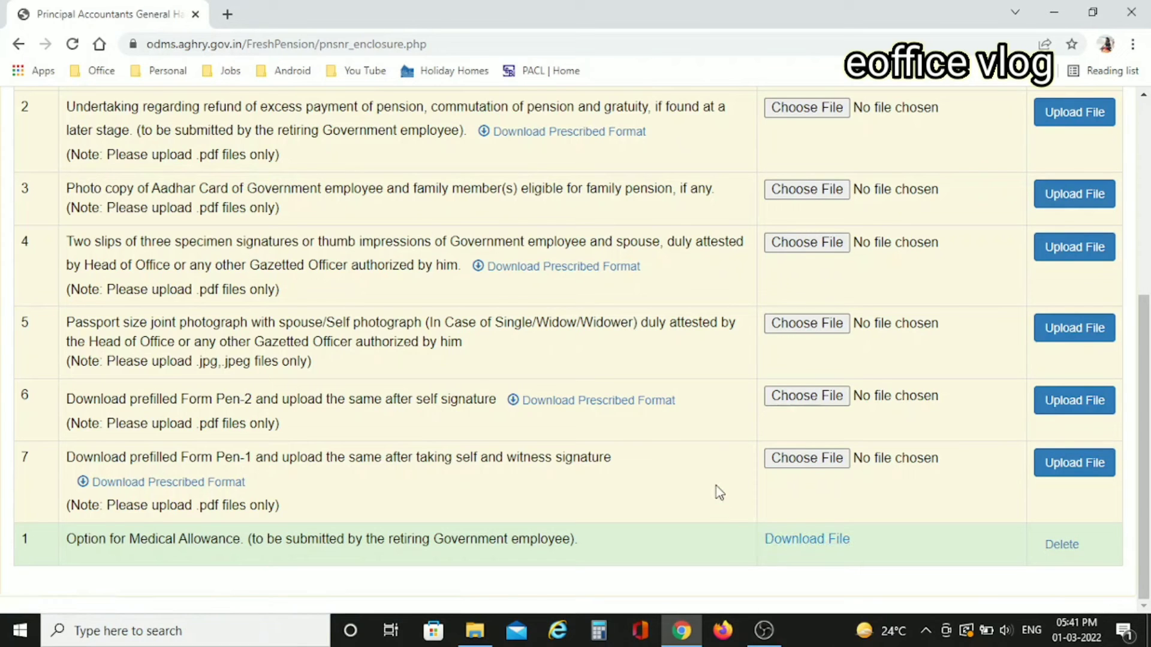
scroll(719, 493, up, 1)
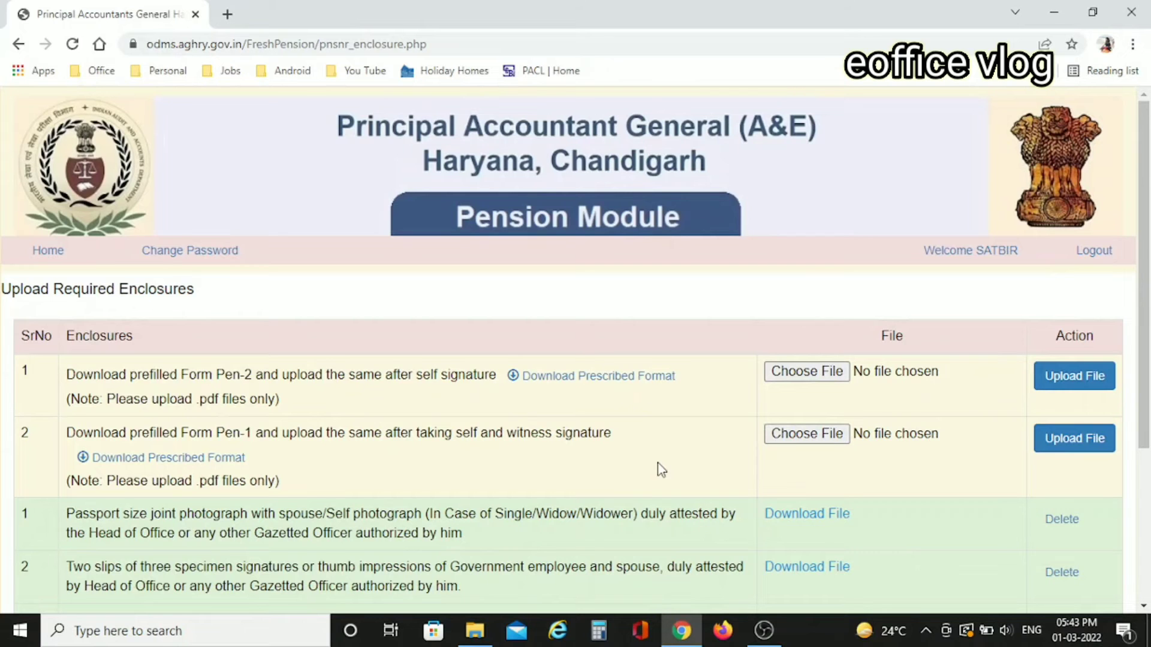
scroll(657, 462, down, 4)
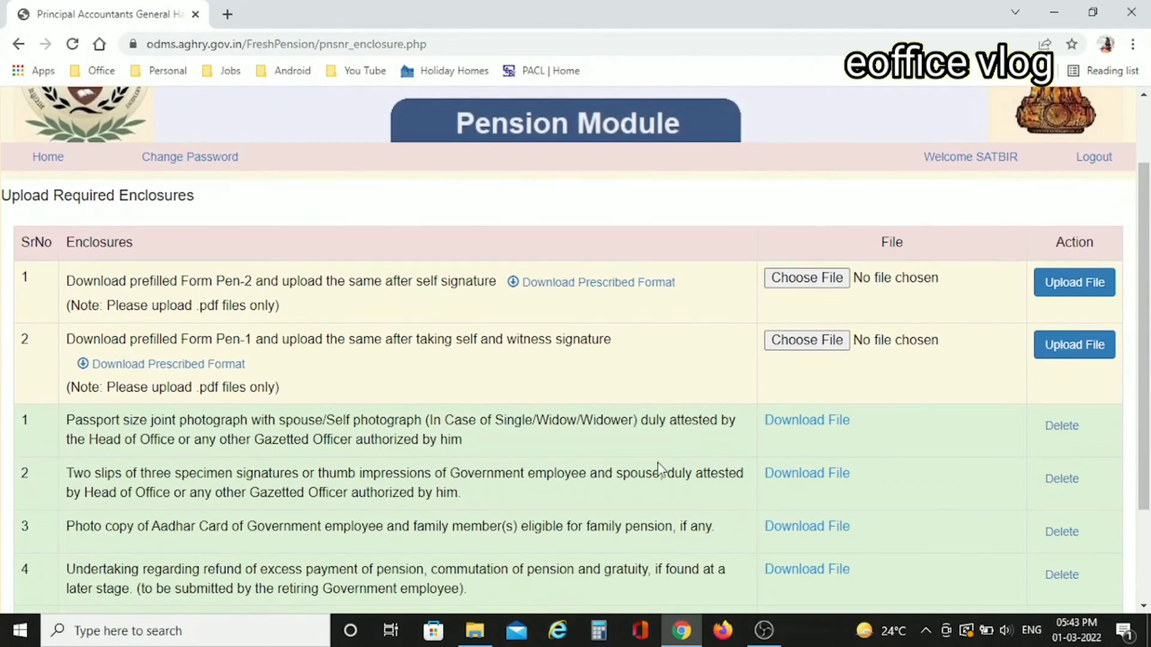
scroll(684, 445, up, 2)
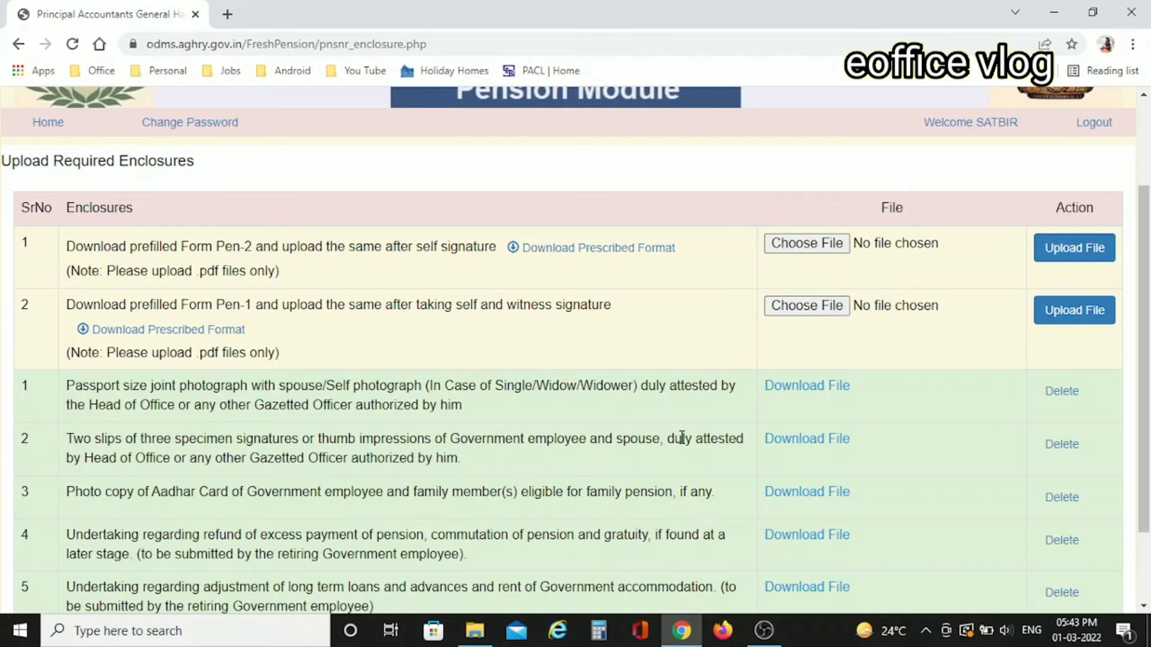
scroll(682, 437, down, 2)
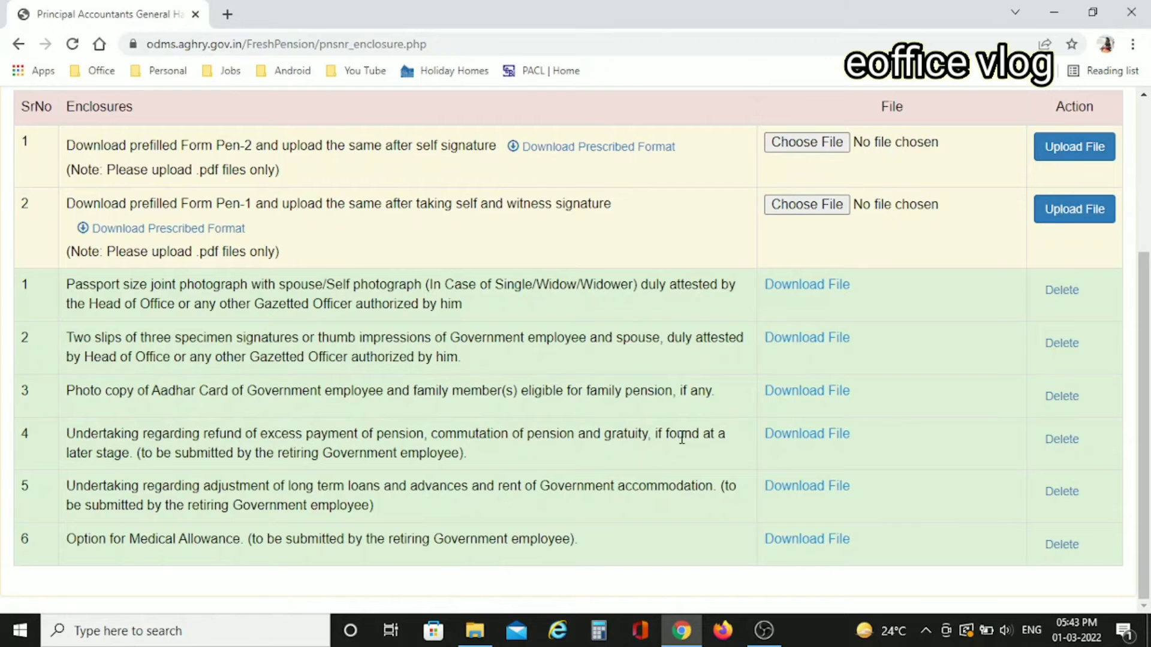
scroll(682, 439, up, 1)
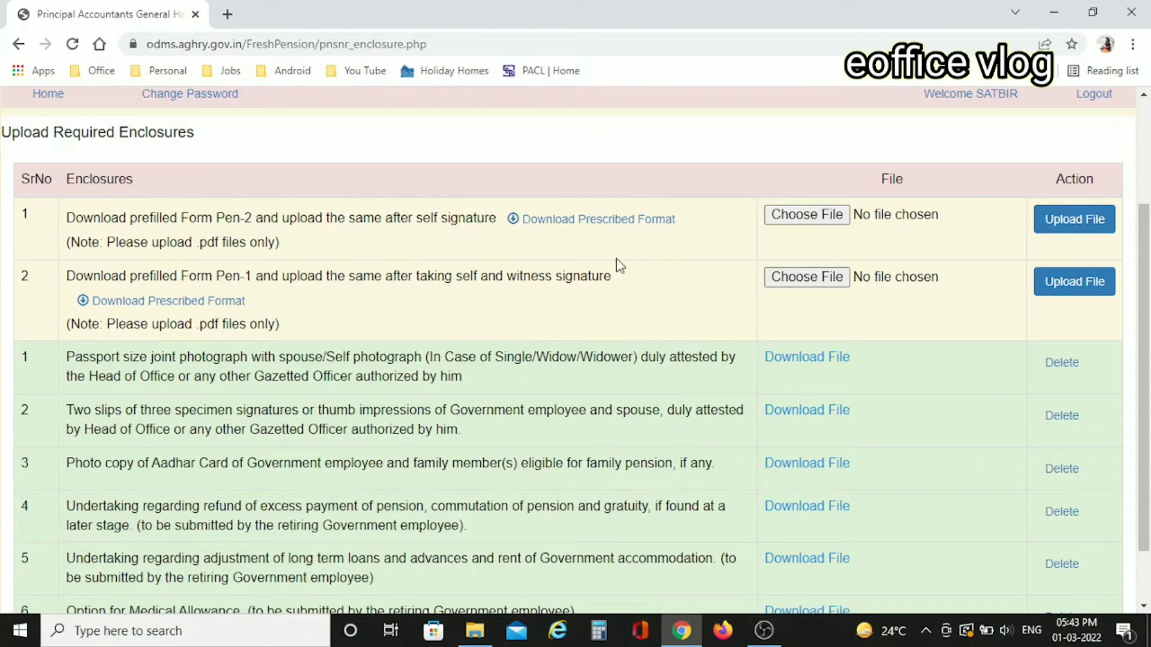
- Download and review the prefilled Form Pen-2, then close it
click(599, 220)
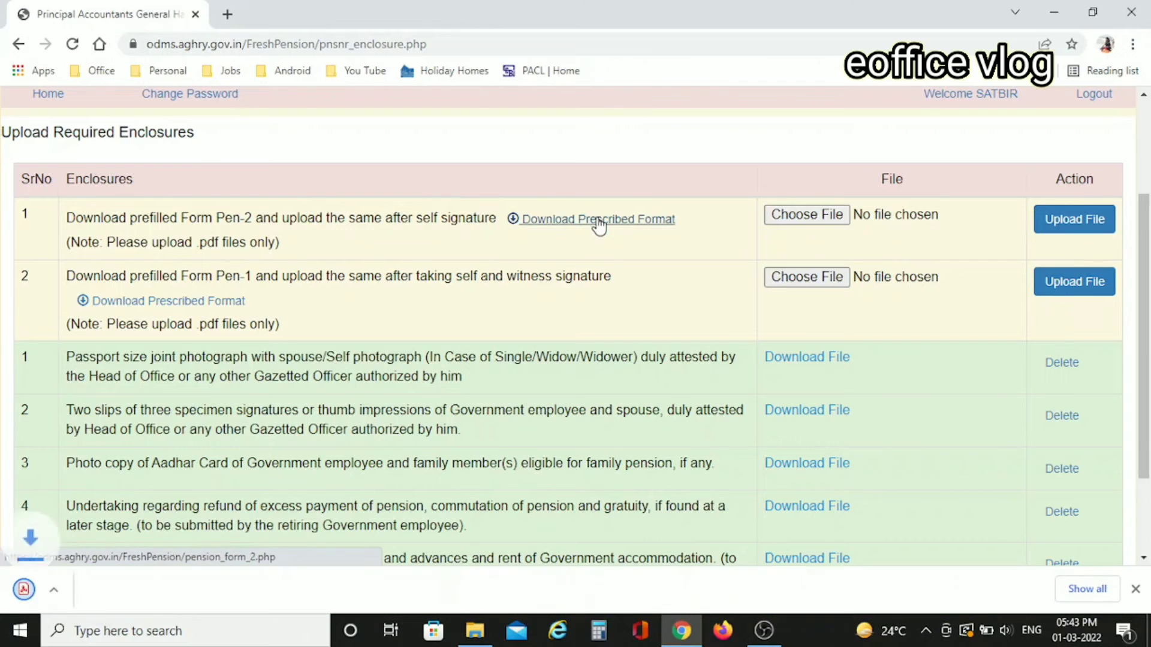
click(85, 602)
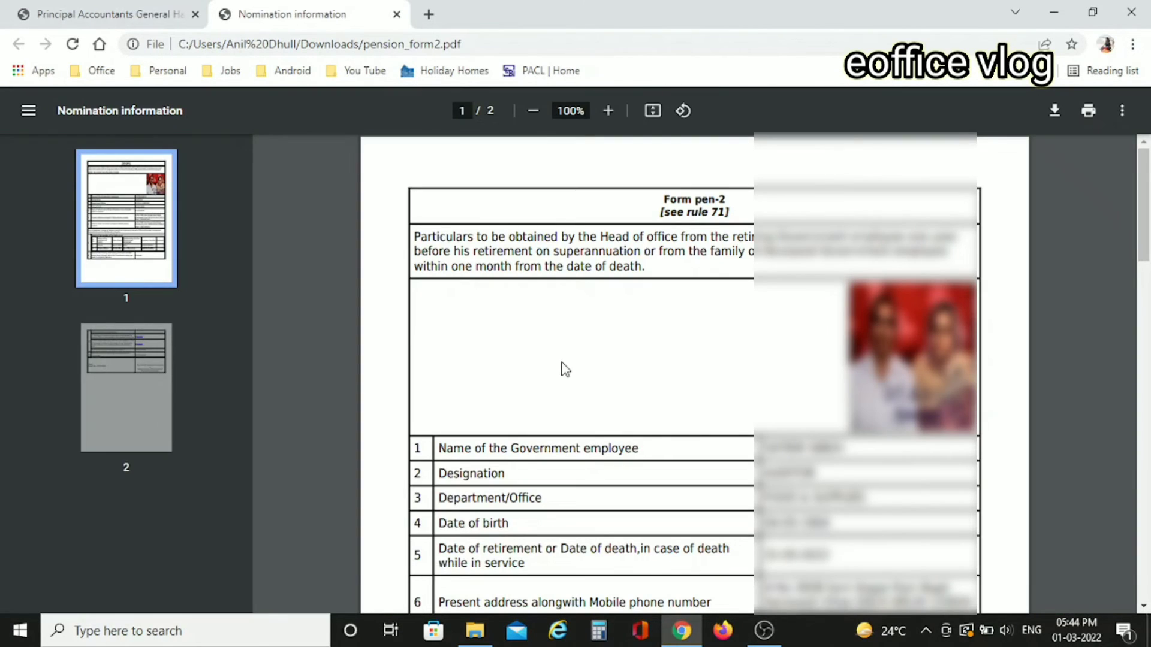
scroll(723, 460, down, 5)
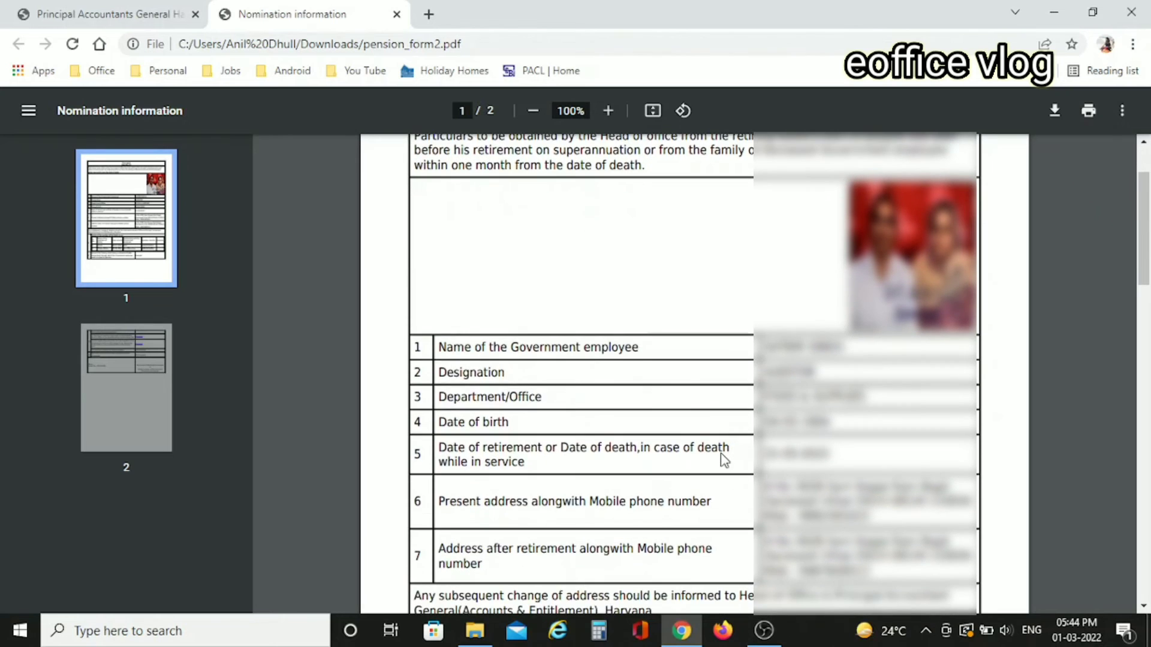
scroll(724, 461, down, 4)
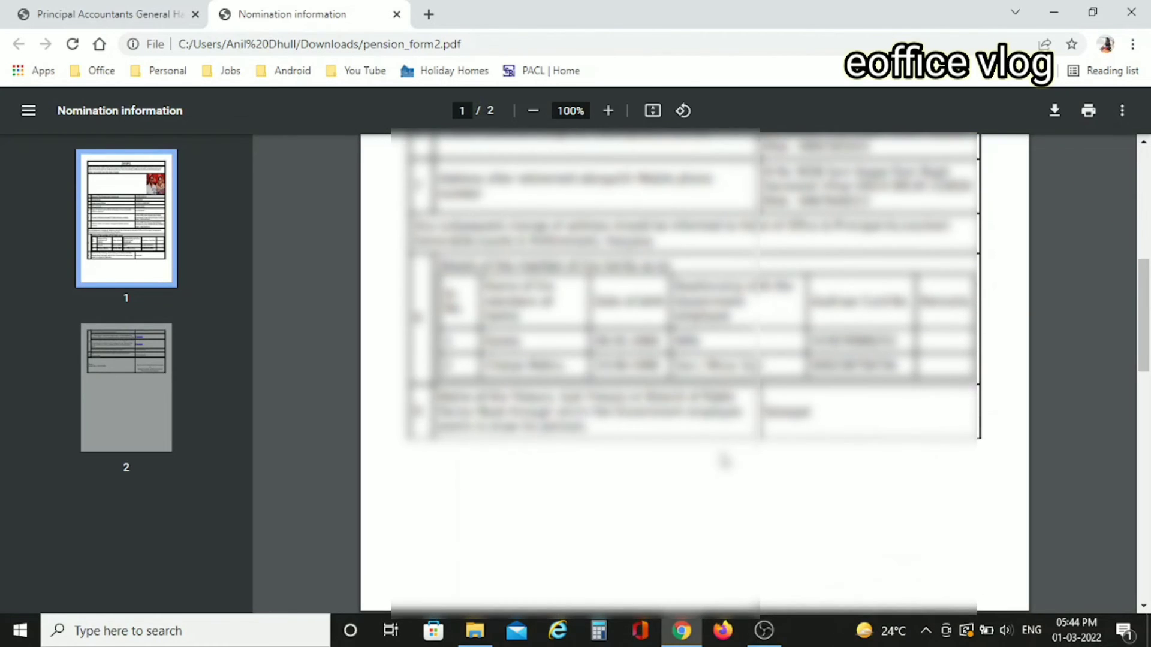
scroll(723, 460, down, 7)
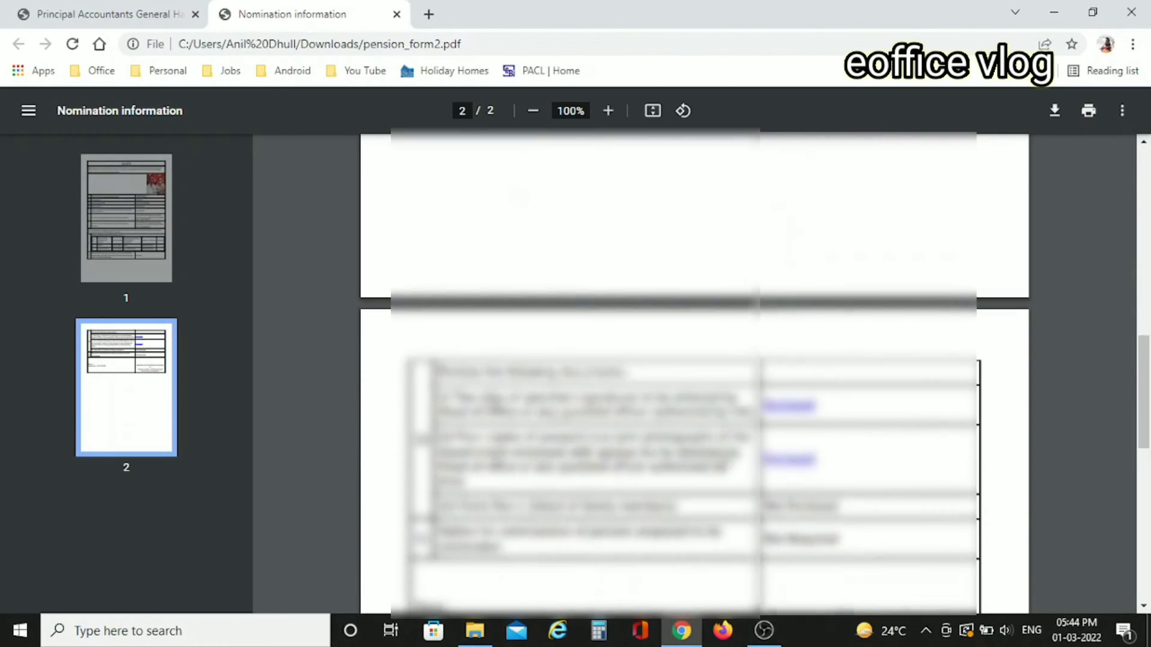
scroll(723, 461, up, 4)
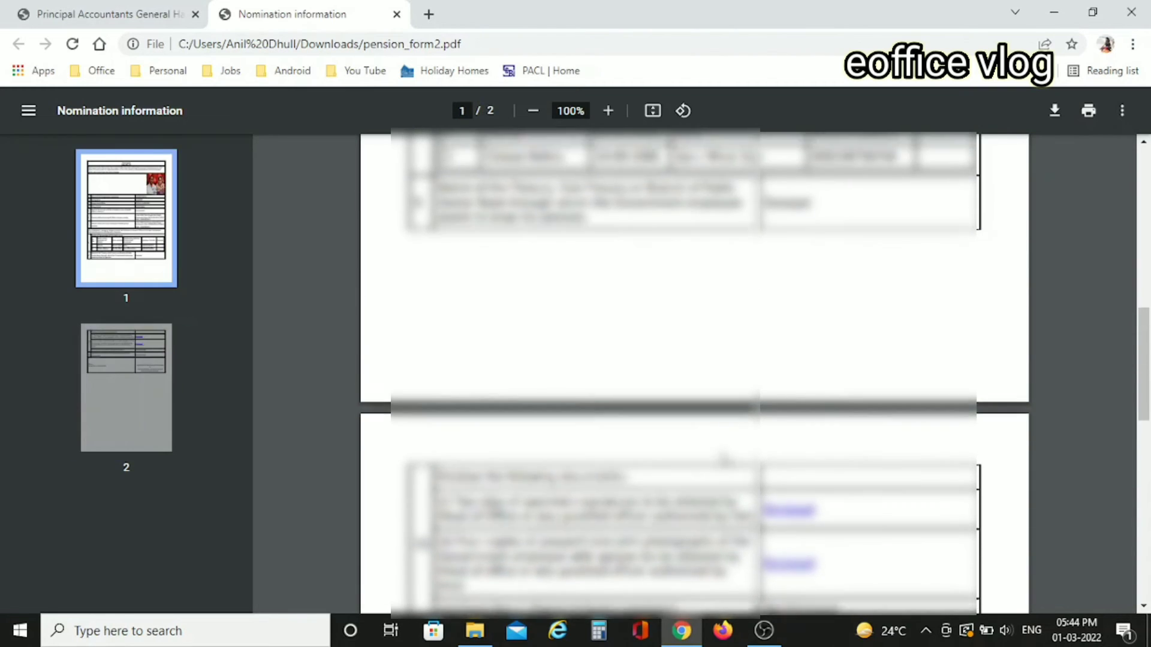
scroll(723, 460, down, 1)
scroll(724, 460, down, 1)
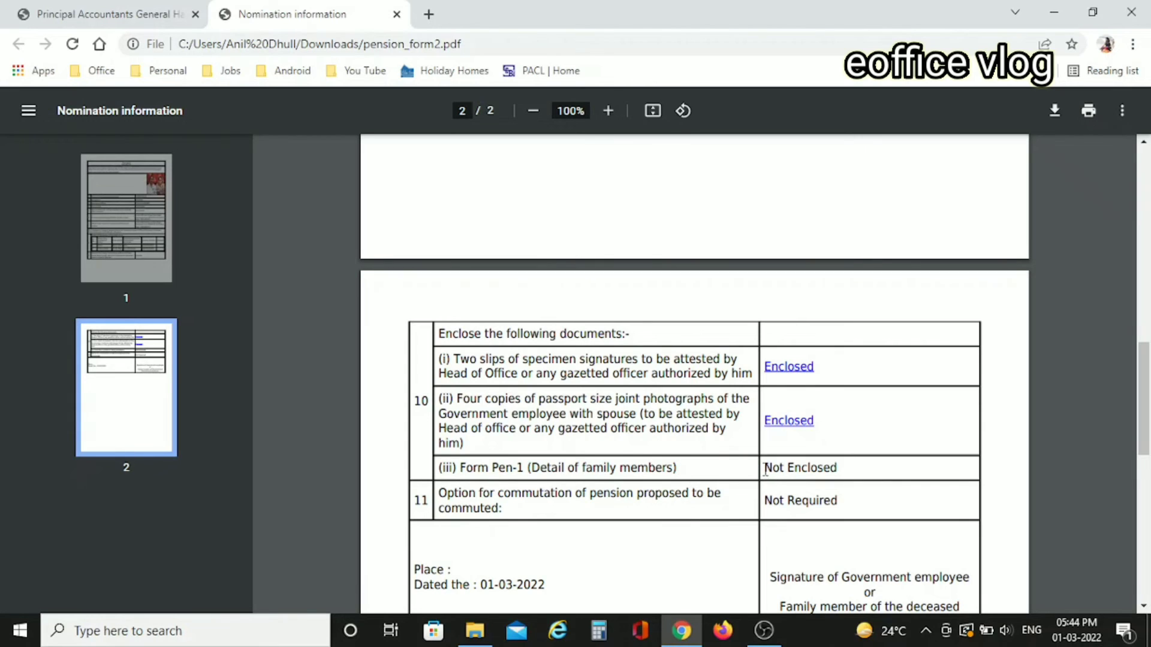
drag(765, 469, 838, 467)
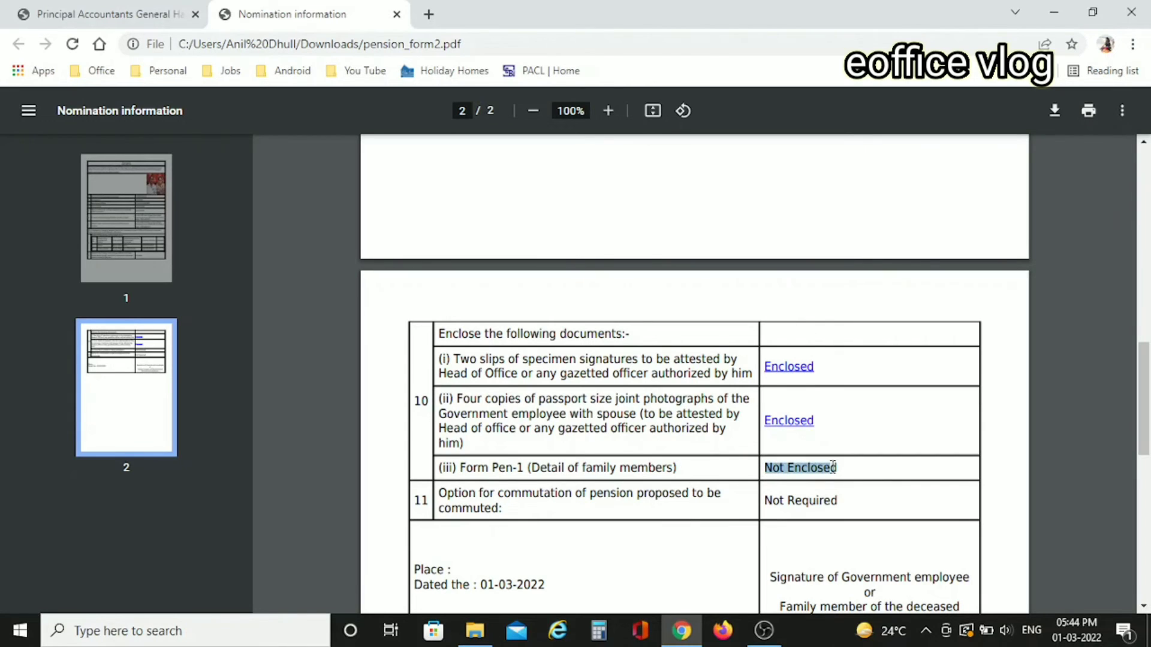
click(685, 467)
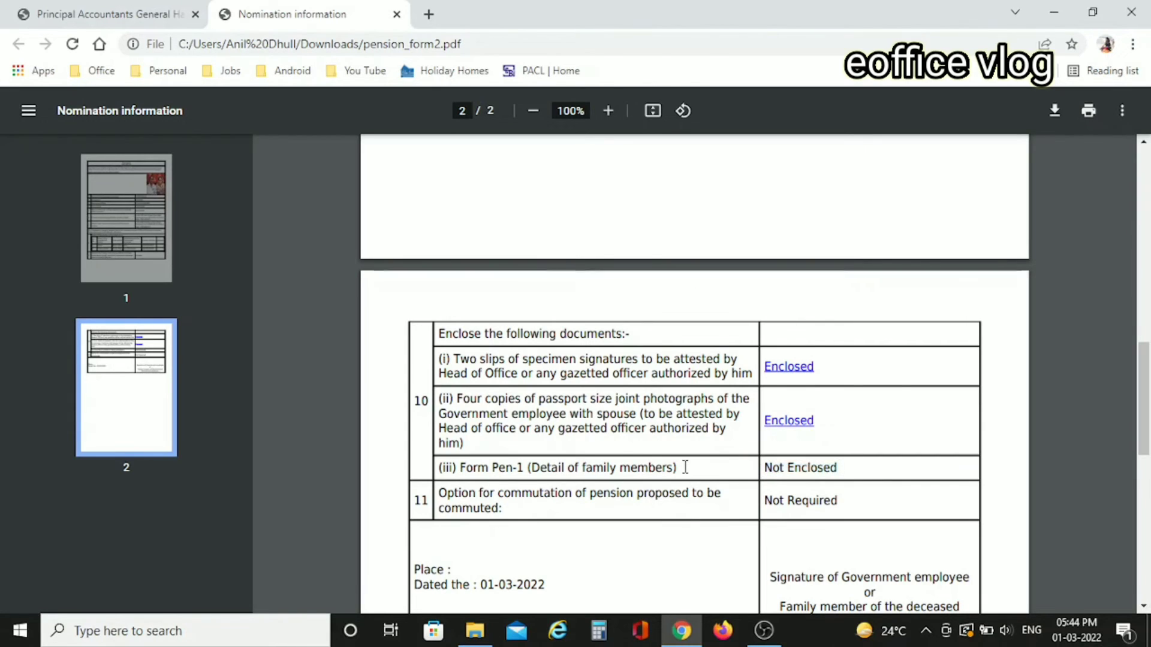
click(397, 14)
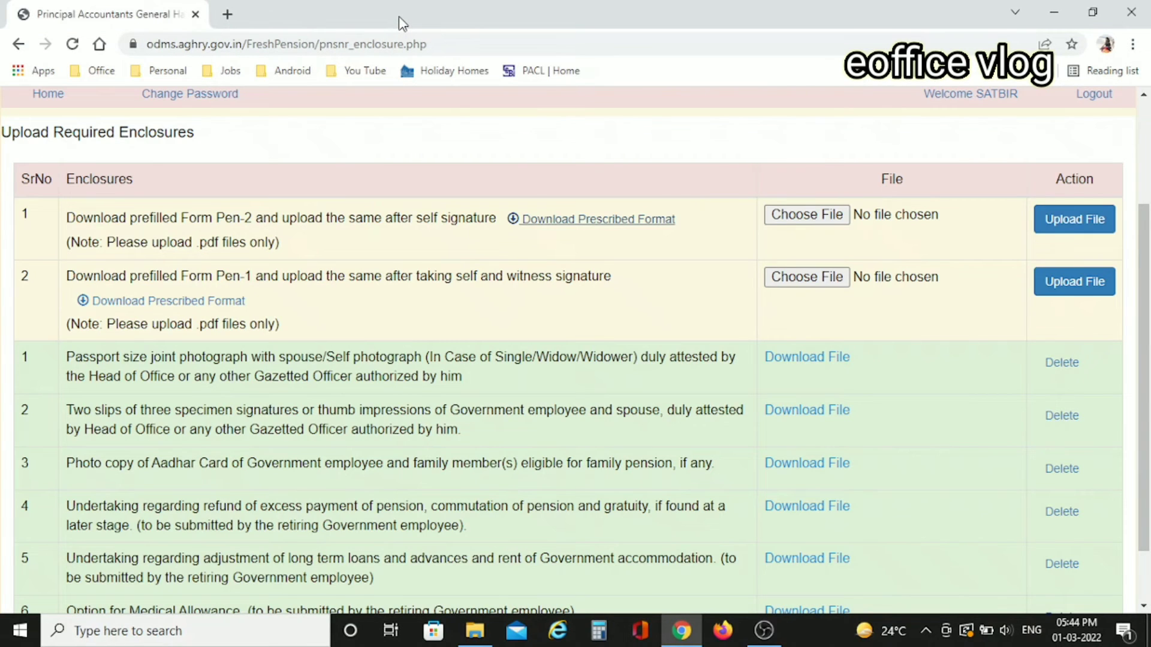
- Download and review the prefilled Pen-1 nomination form, then return to the enclosures page
click(180, 308)
click(90, 590)
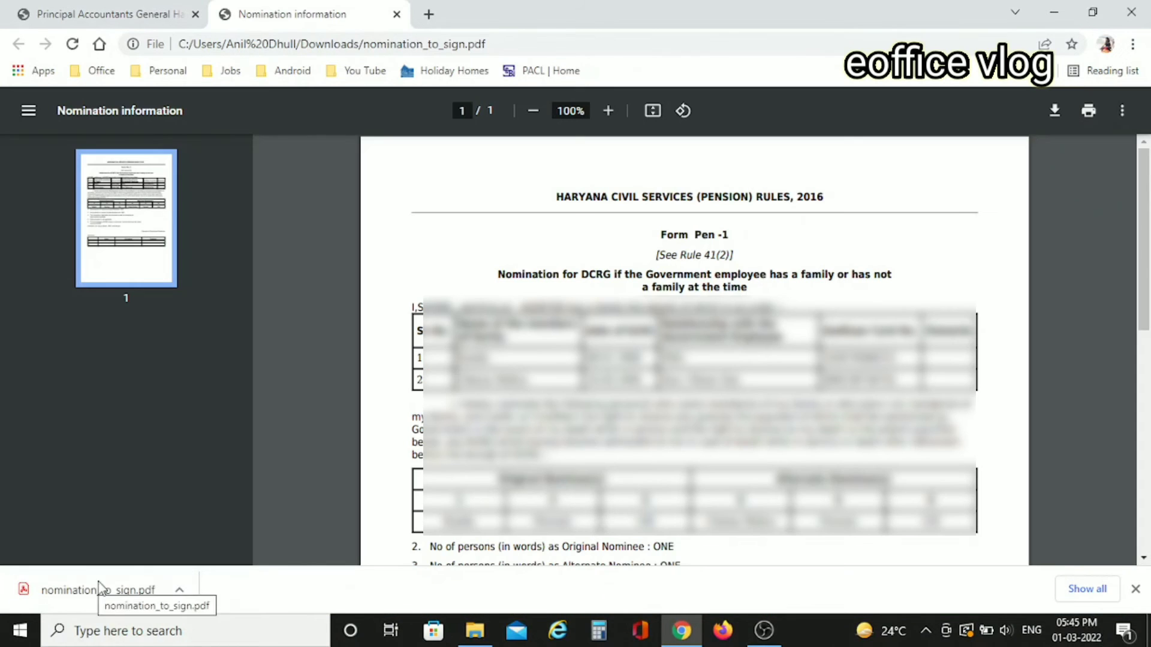
scroll(785, 491, down, 5)
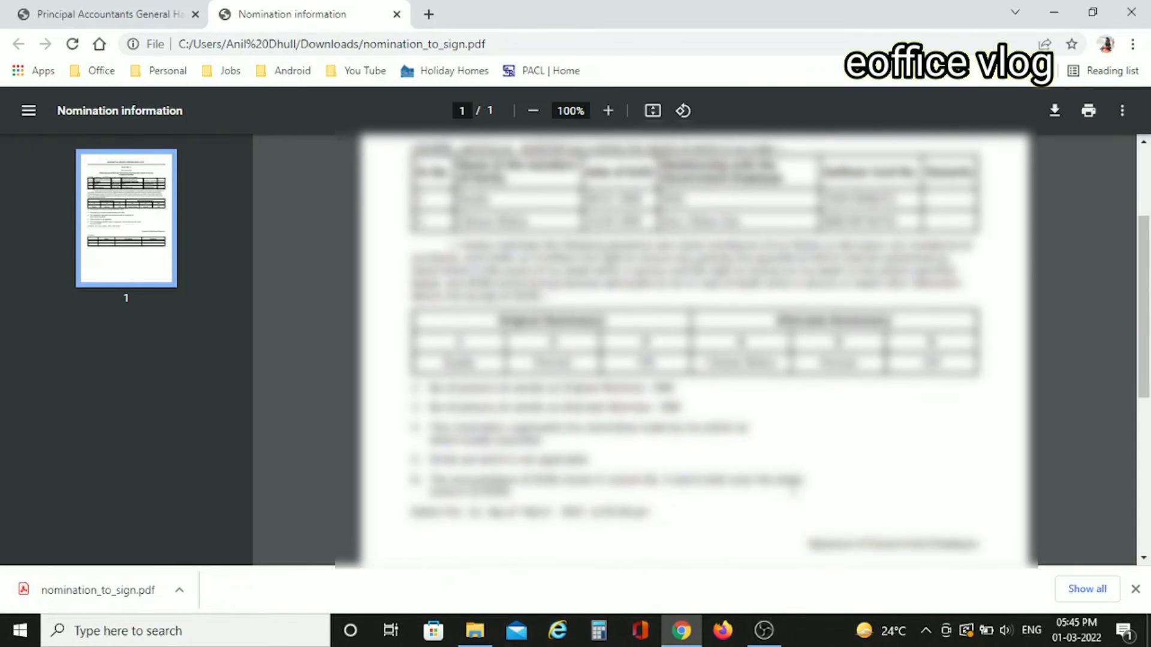
scroll(793, 488, down, 1)
scroll(792, 488, up, 1)
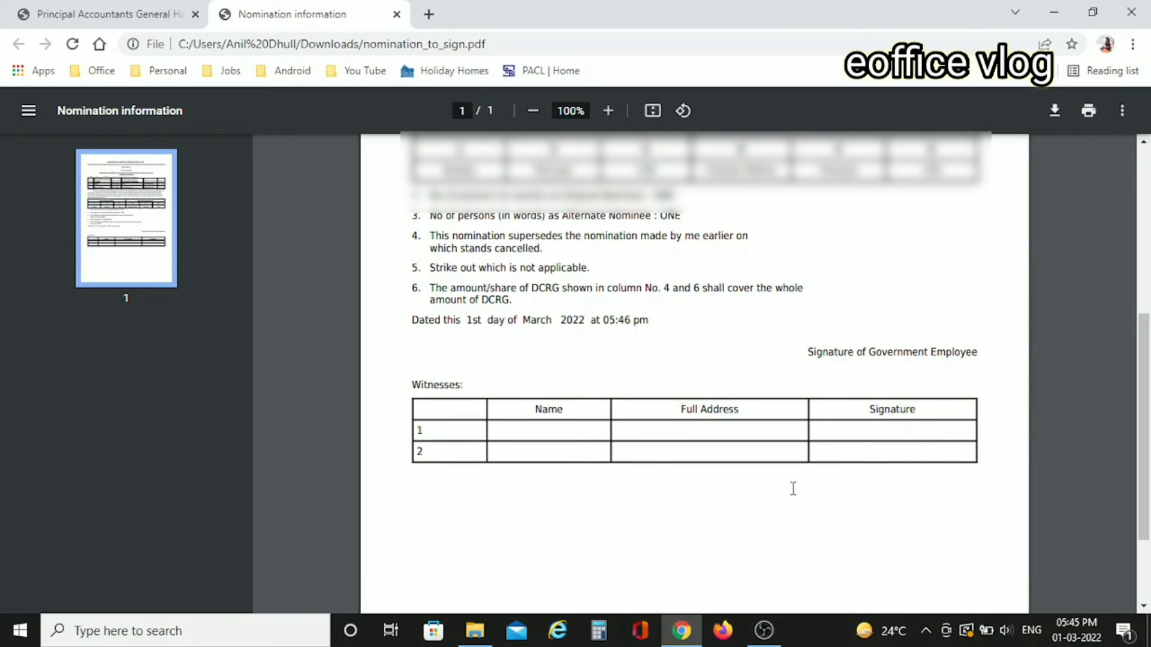
scroll(792, 488, up, 5)
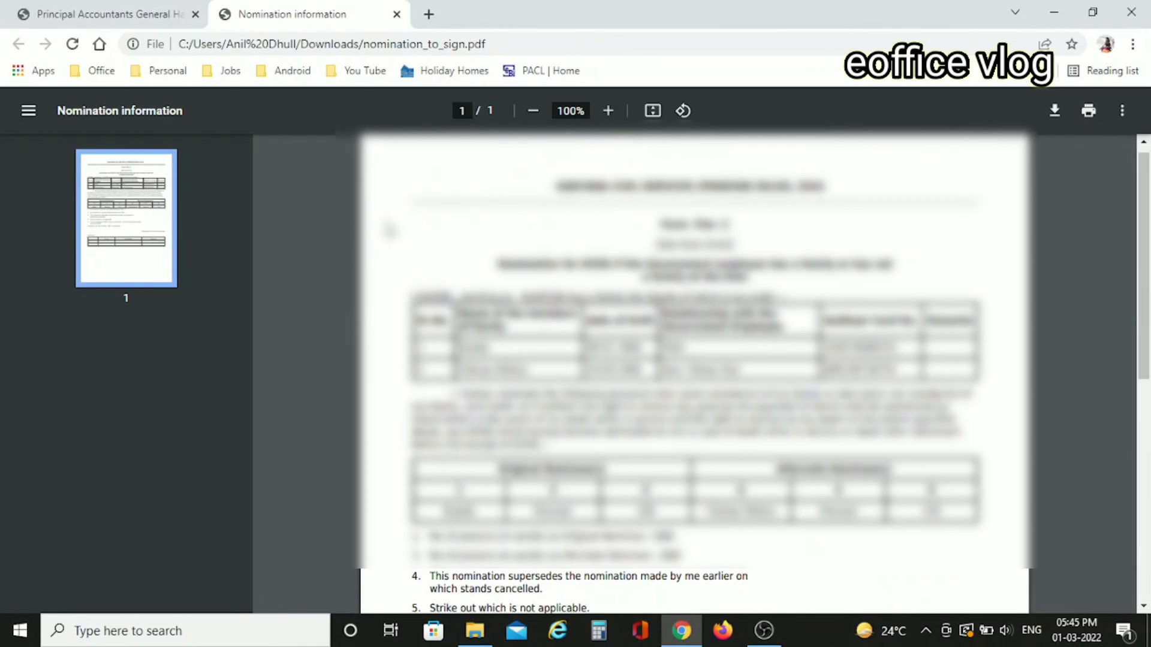
click(90, 12)
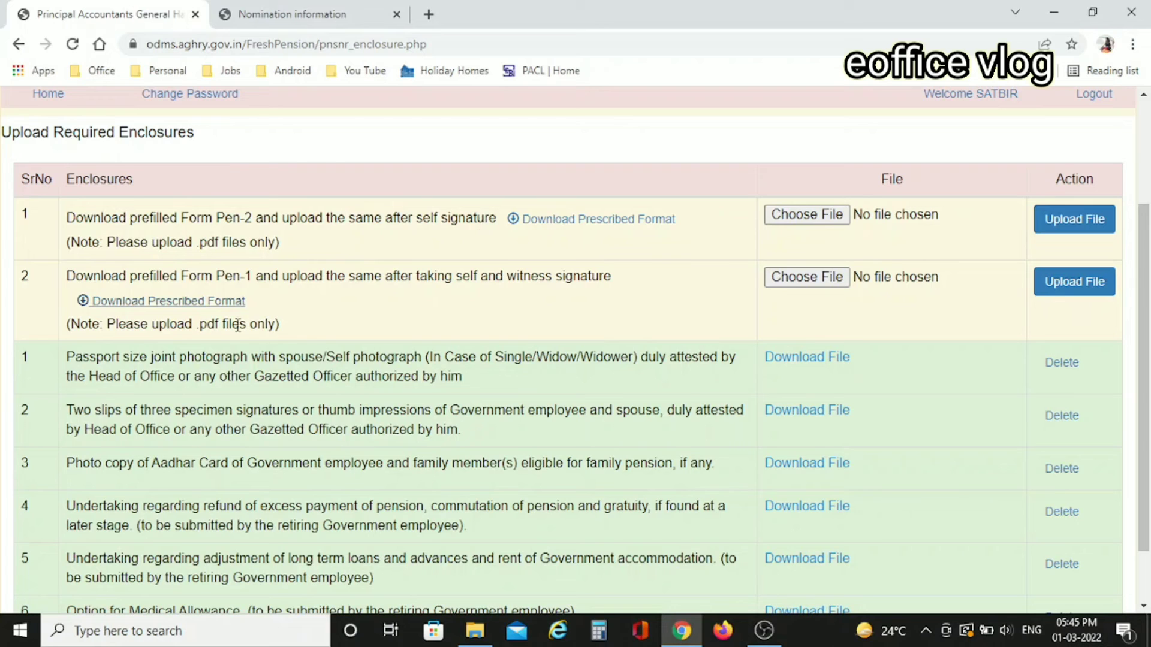
- Upload the signed Pen 1 file for the Form Pen-1 enclosure
click(783, 287)
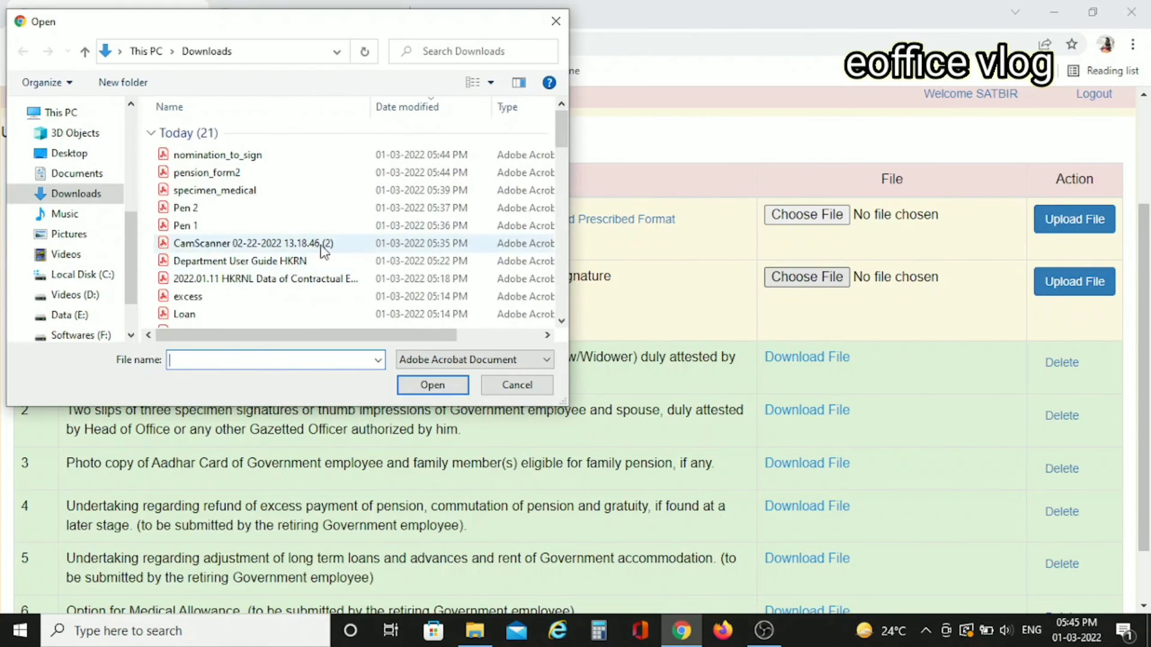
double_click(212, 225)
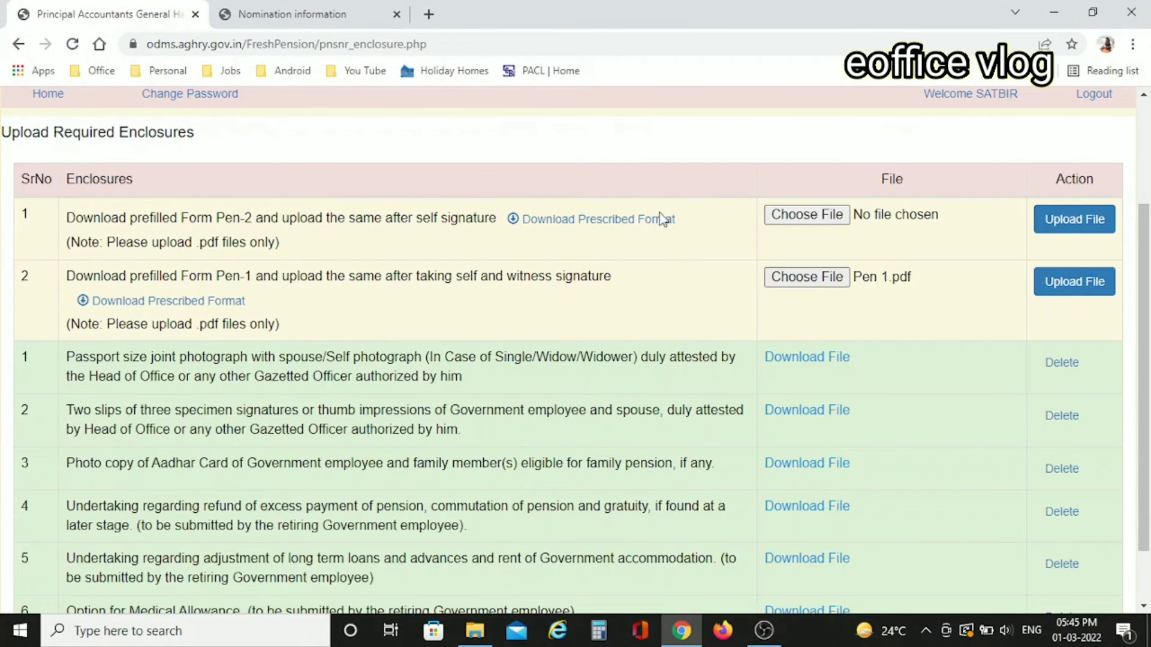
click(1077, 287)
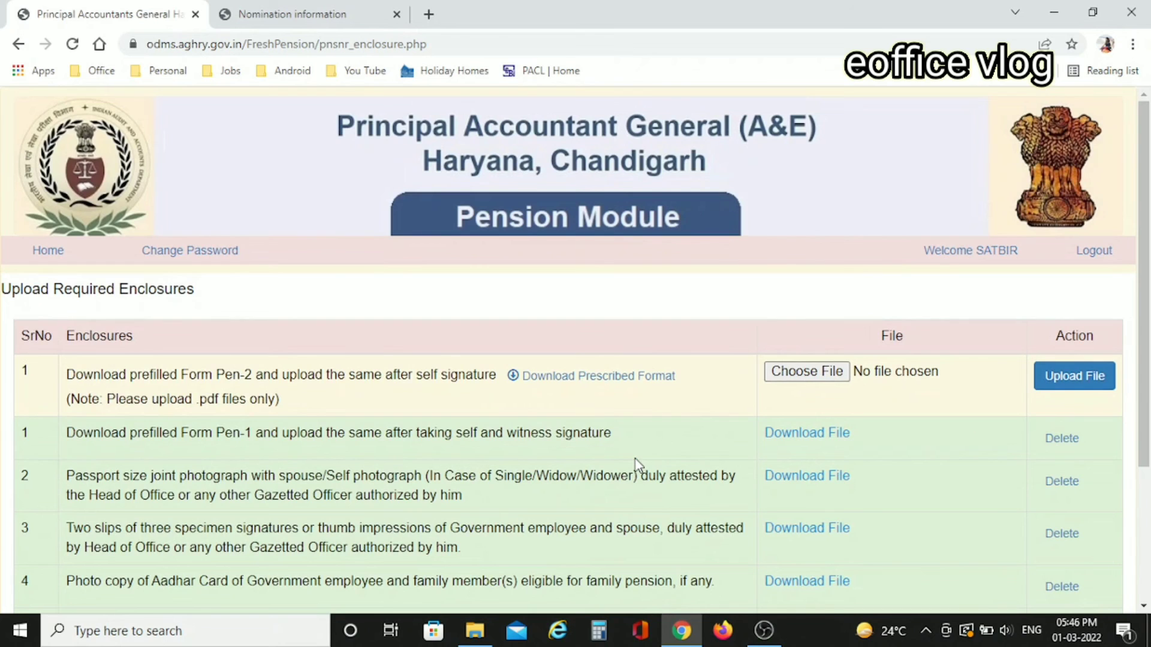
- Recheck the downloaded Form Pen-2, then upload the signed Pen 2 file
click(597, 384)
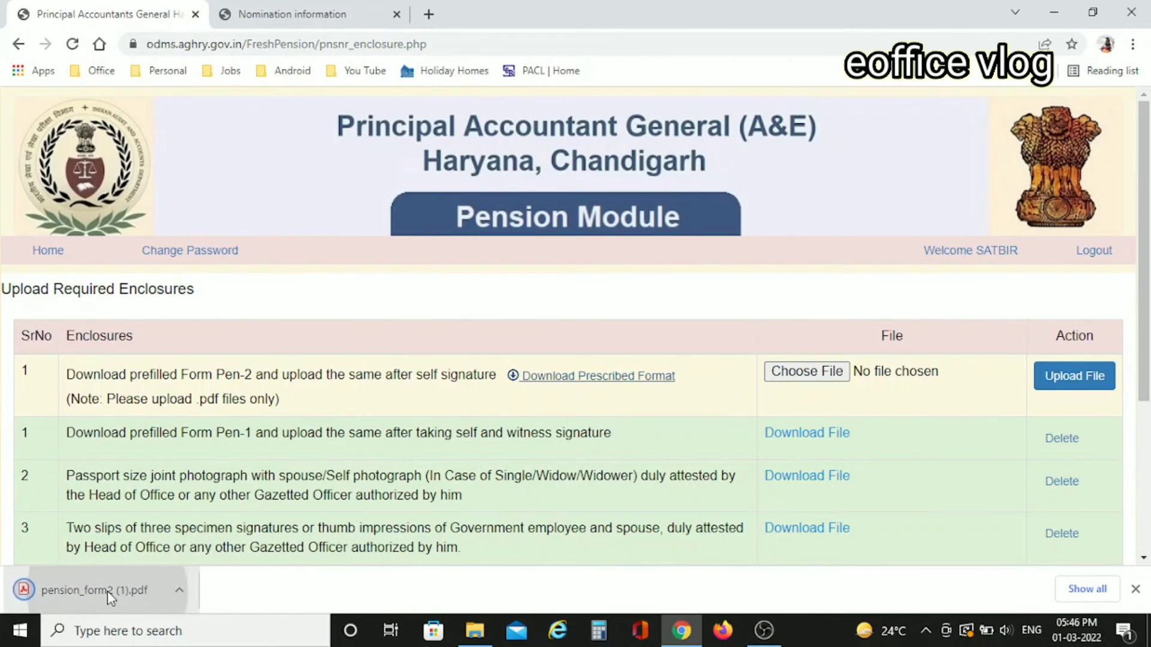
click(108, 592)
scroll(772, 411, down, 6)
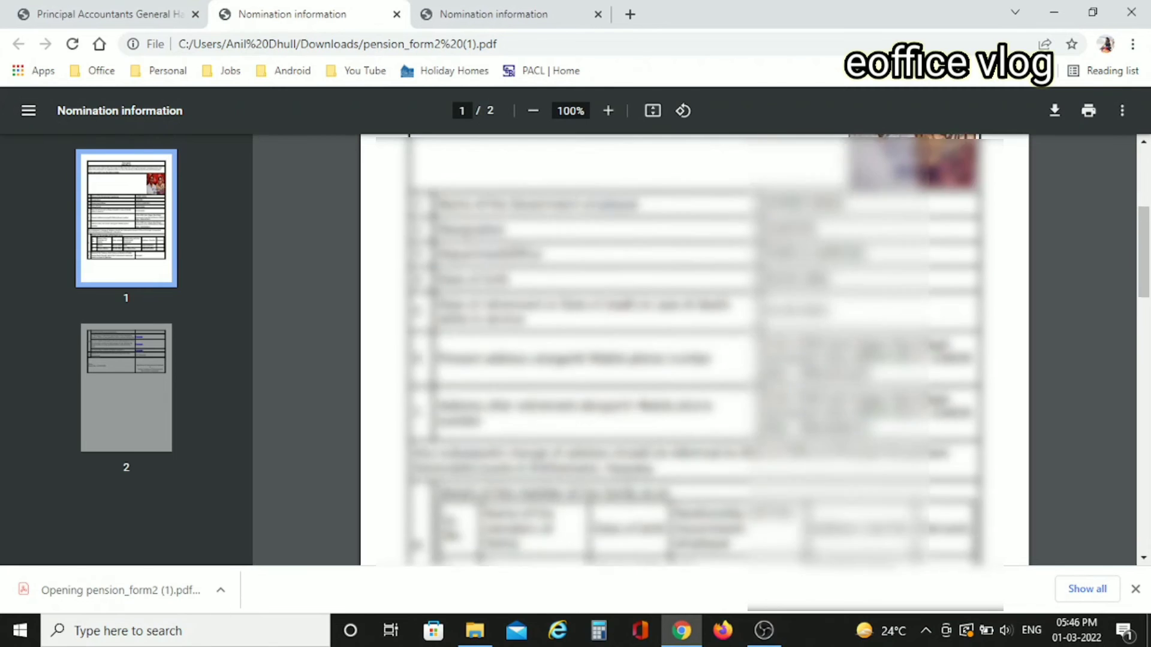
scroll(771, 411, down, 6)
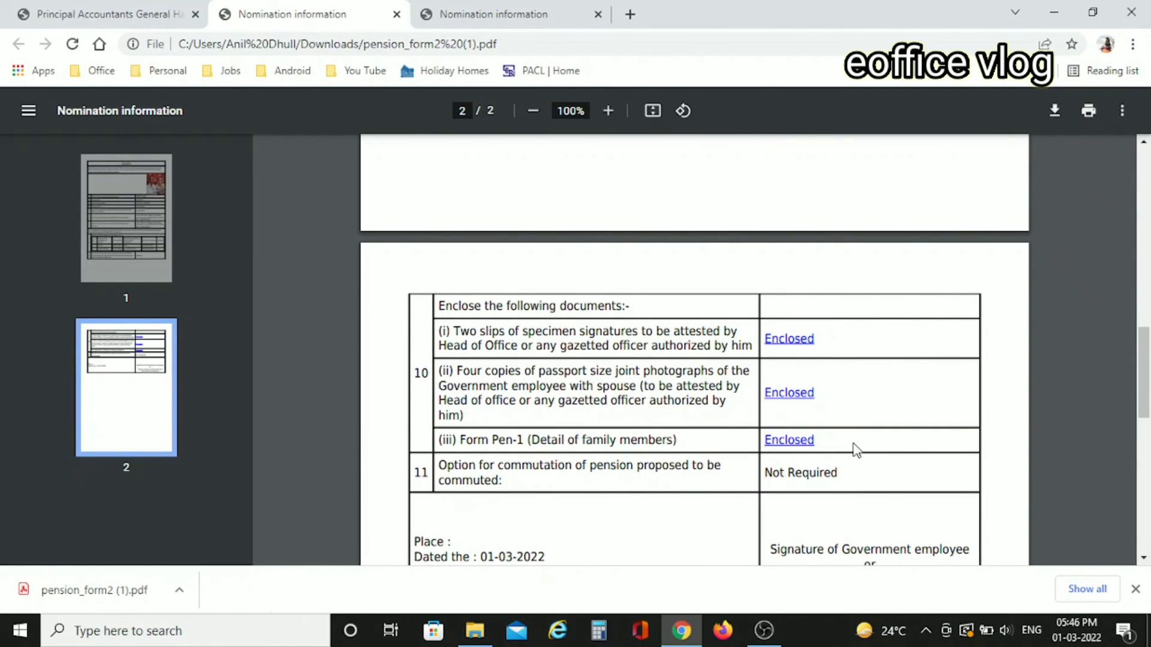
scroll(856, 450, down, 2)
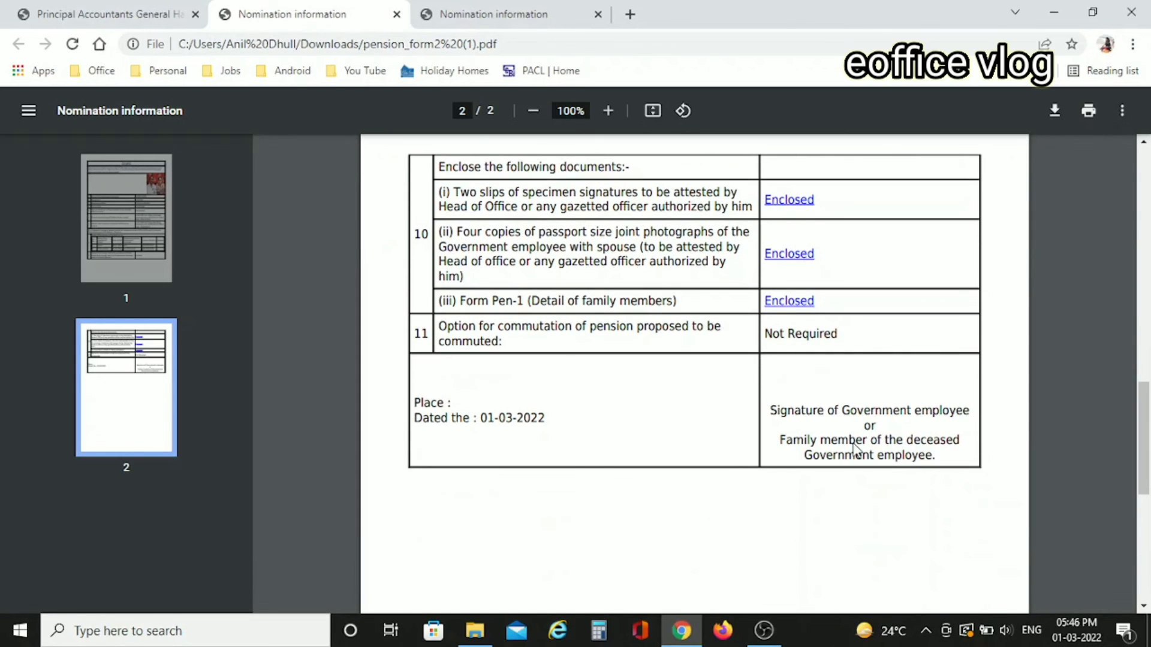
scroll(856, 450, down, 6)
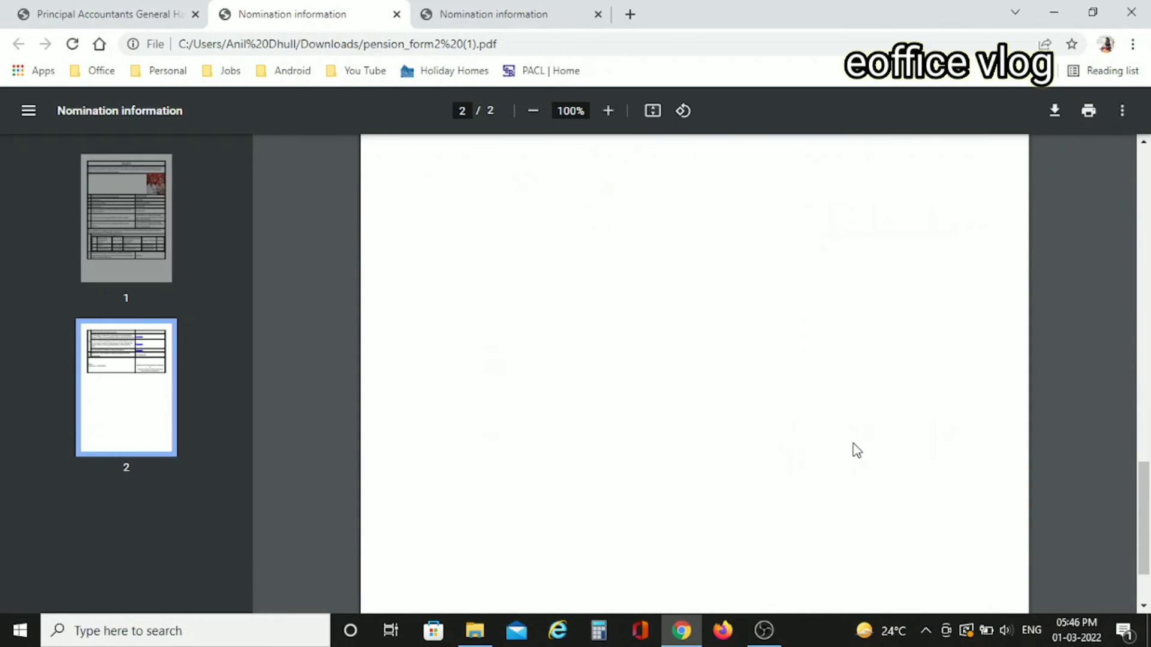
scroll(856, 450, up, 13)
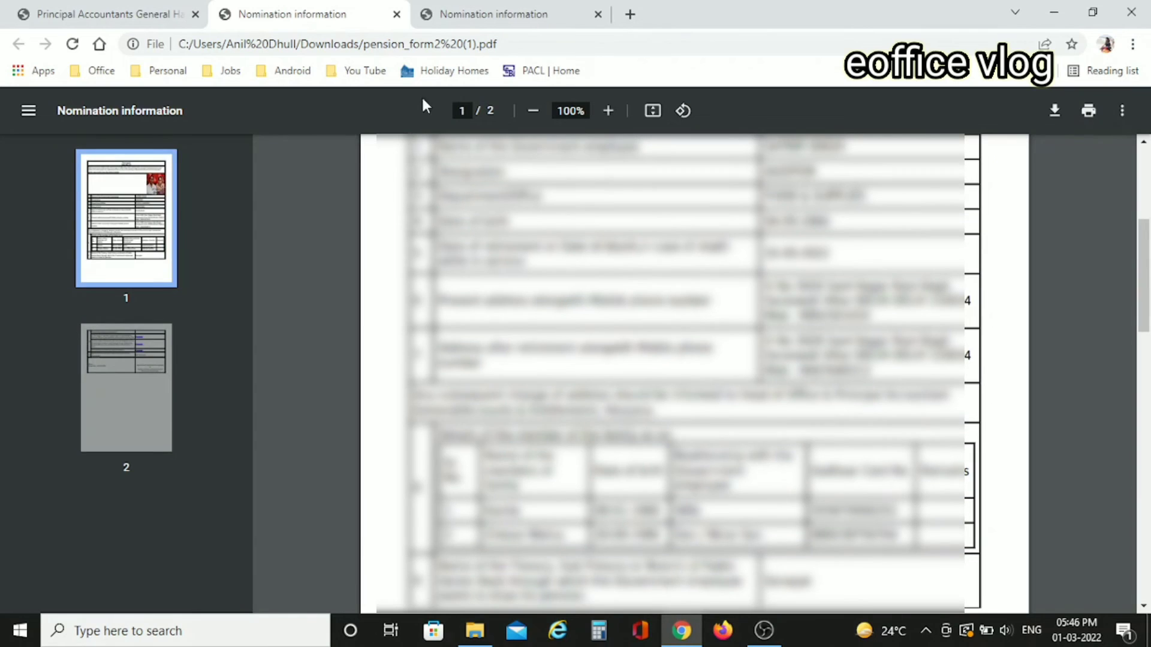
click(397, 14)
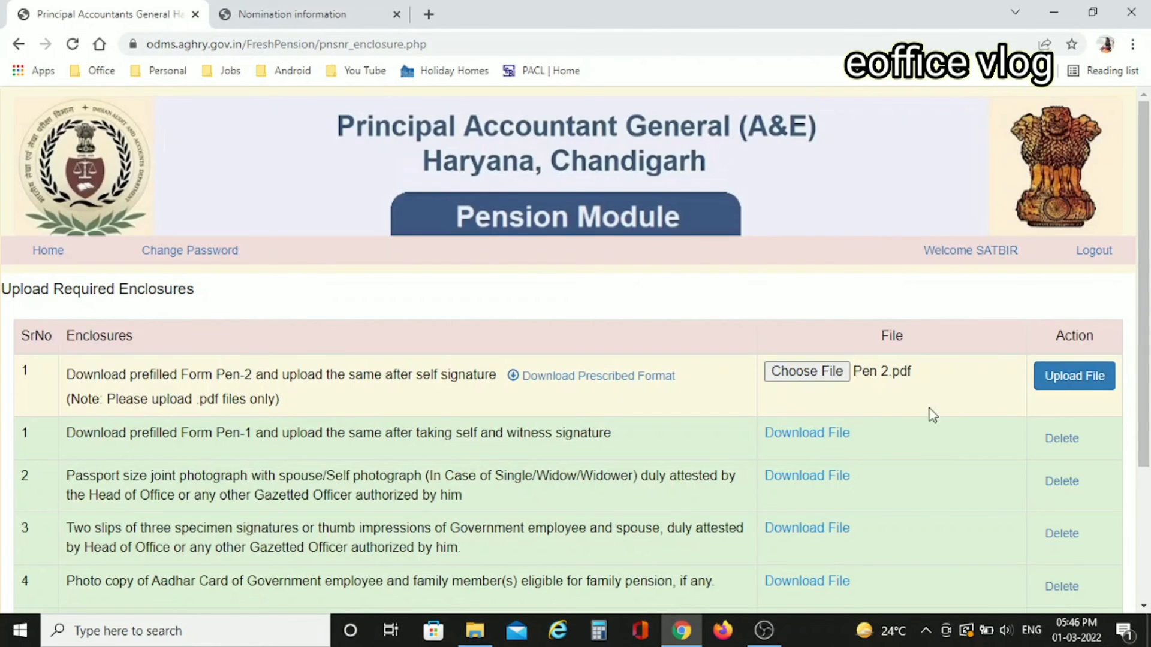
click(1080, 374)
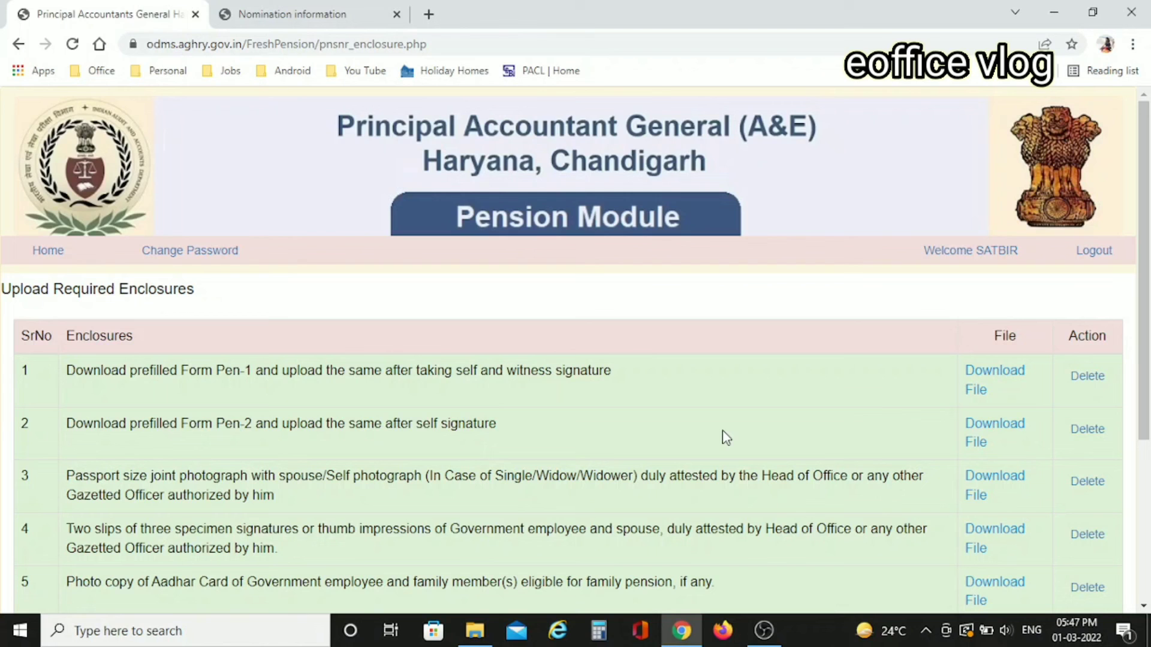
- Submit the pension application and acknowledge the 'Application Submitted Successfully' alert
scroll(722, 431, down, 4)
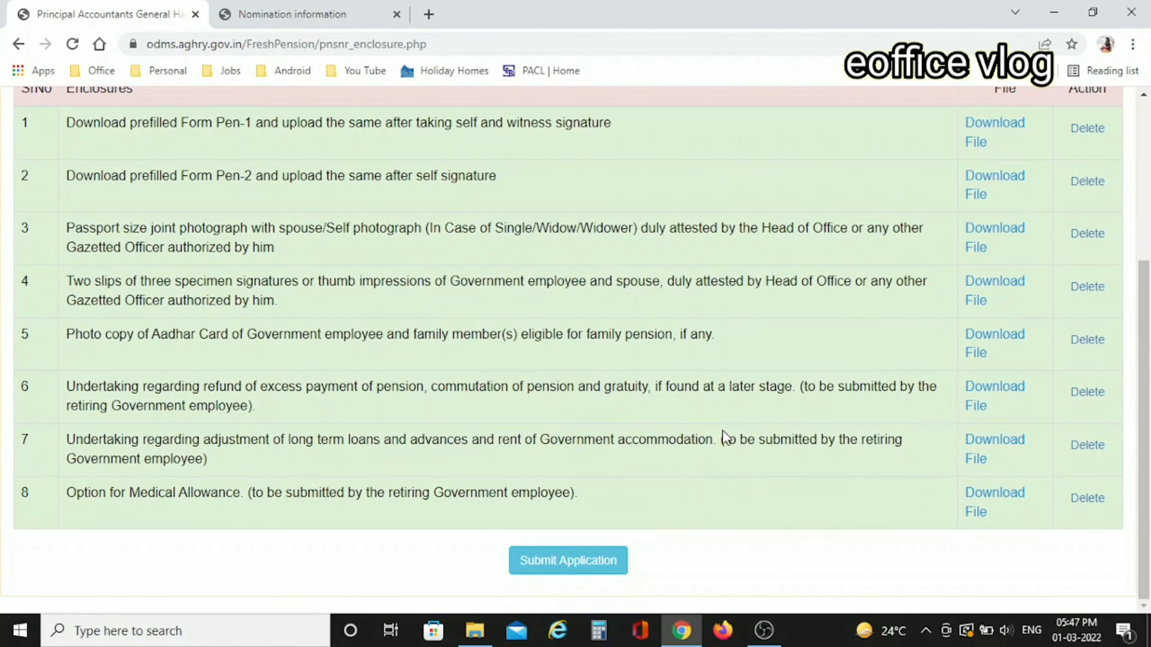
click(533, 574)
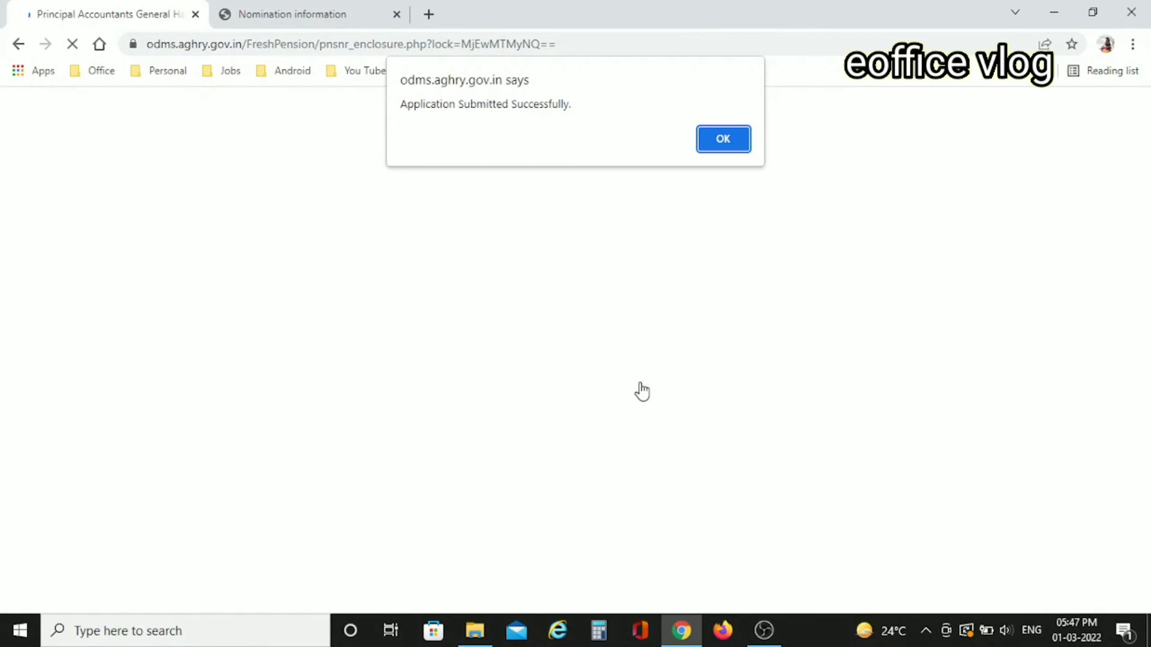
click(719, 151)
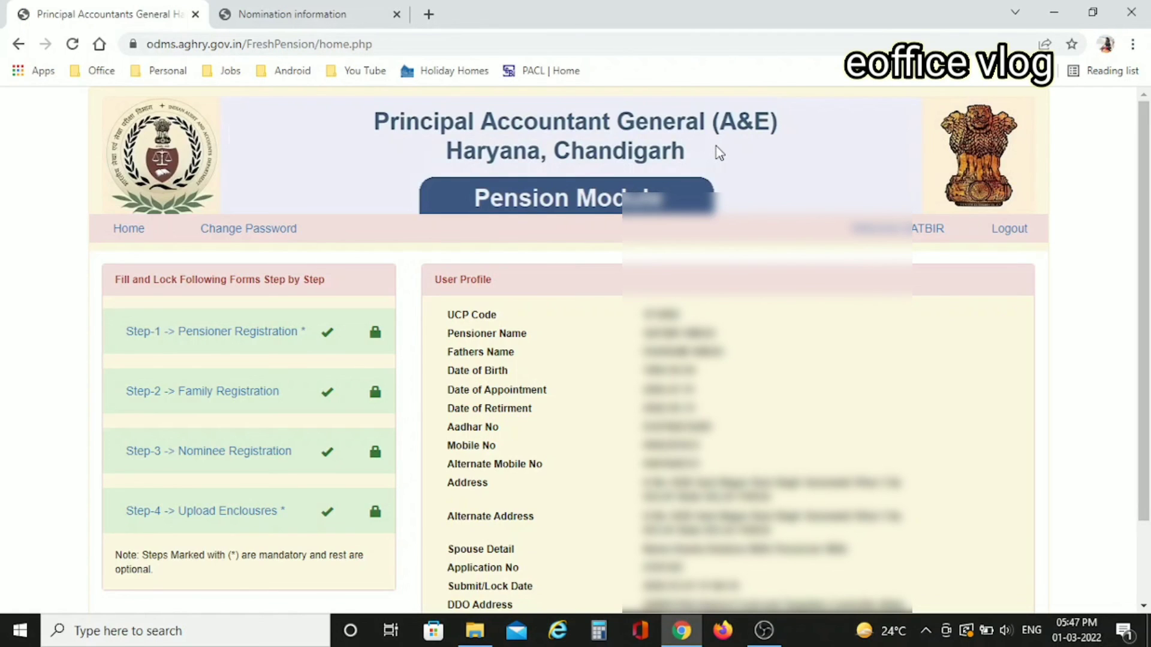